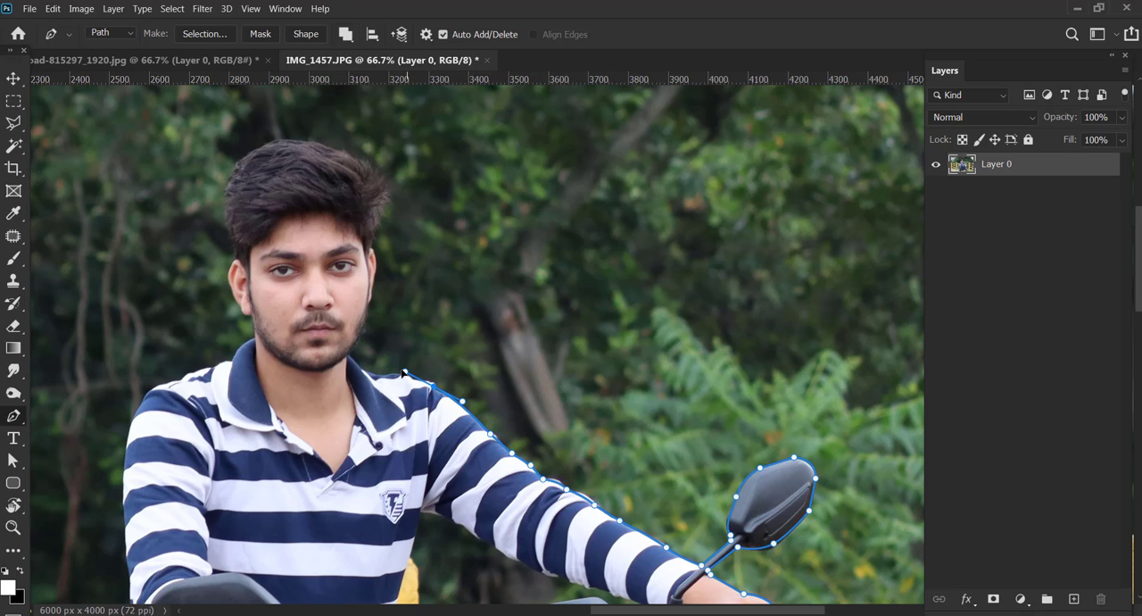
Trace the Pen path along the rider's shoulder, collar, jaw, ear and hair, and convert the closed outline into a selection.
drag(464, 379, 501, 388)
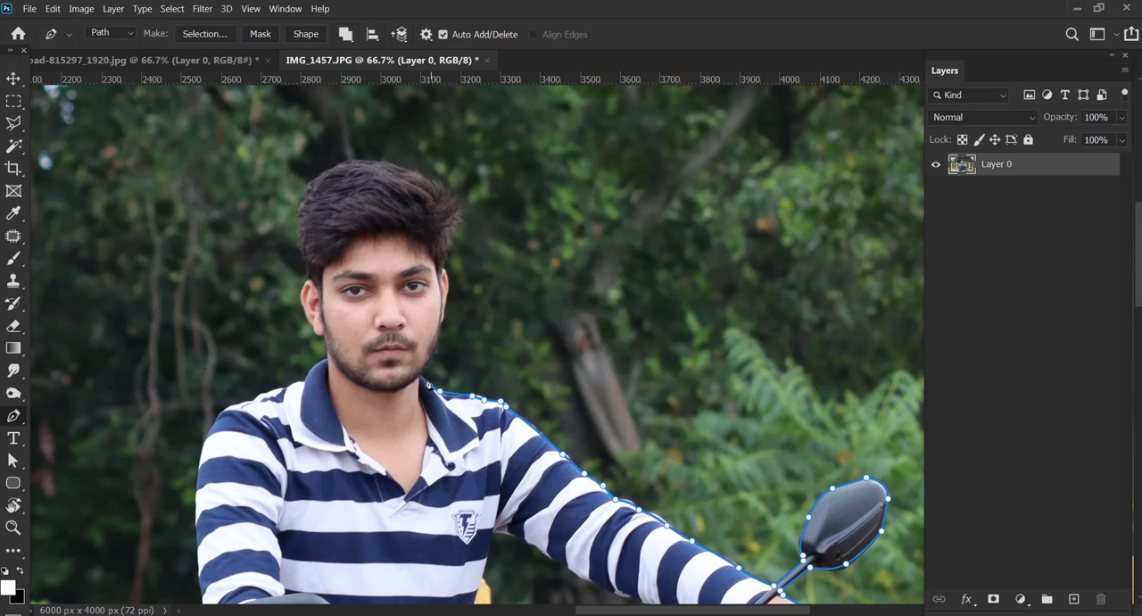
mouse_move(461, 355)
mouse_down()
mouse_move(478, 435)
mouse_move(460, 364)
mouse_up()
alt+click(458, 402)
click(466, 372)
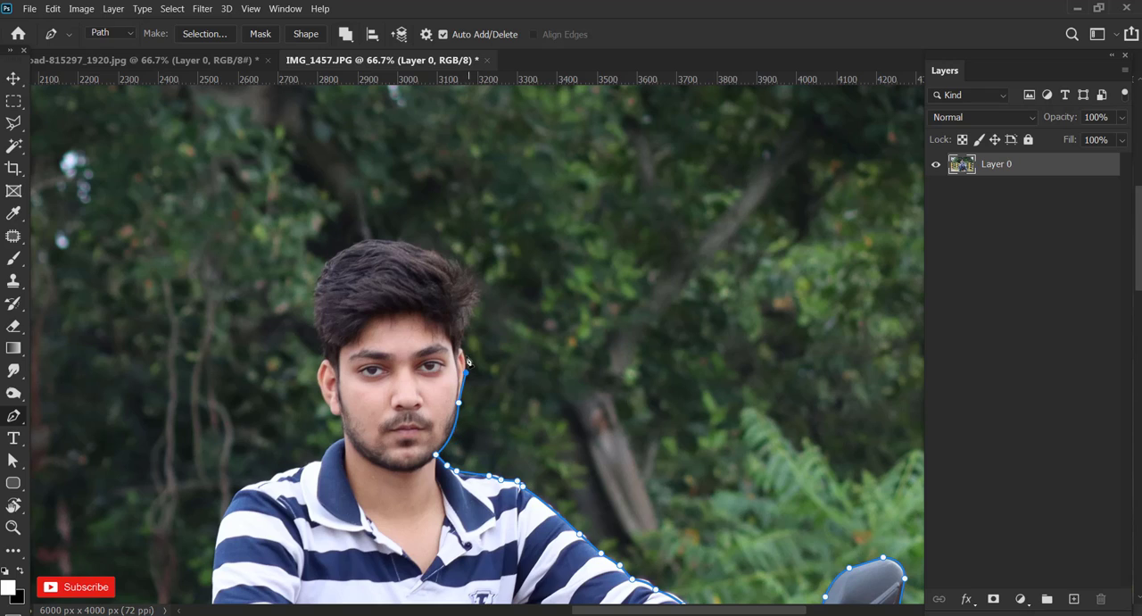
click(465, 348)
click(459, 348)
drag(482, 309, 487, 395)
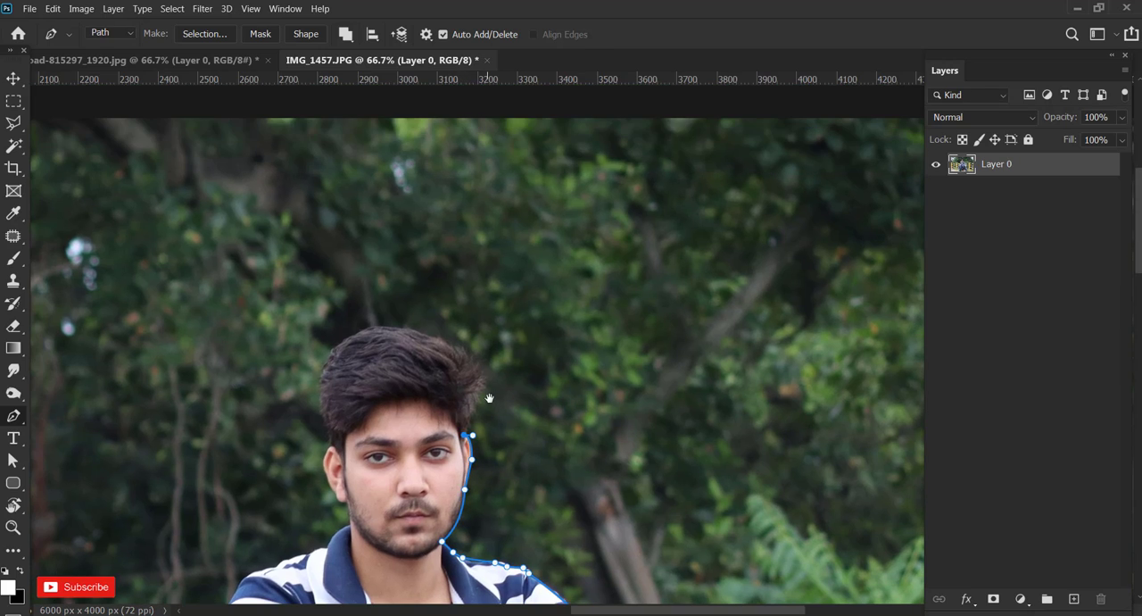
click(476, 407)
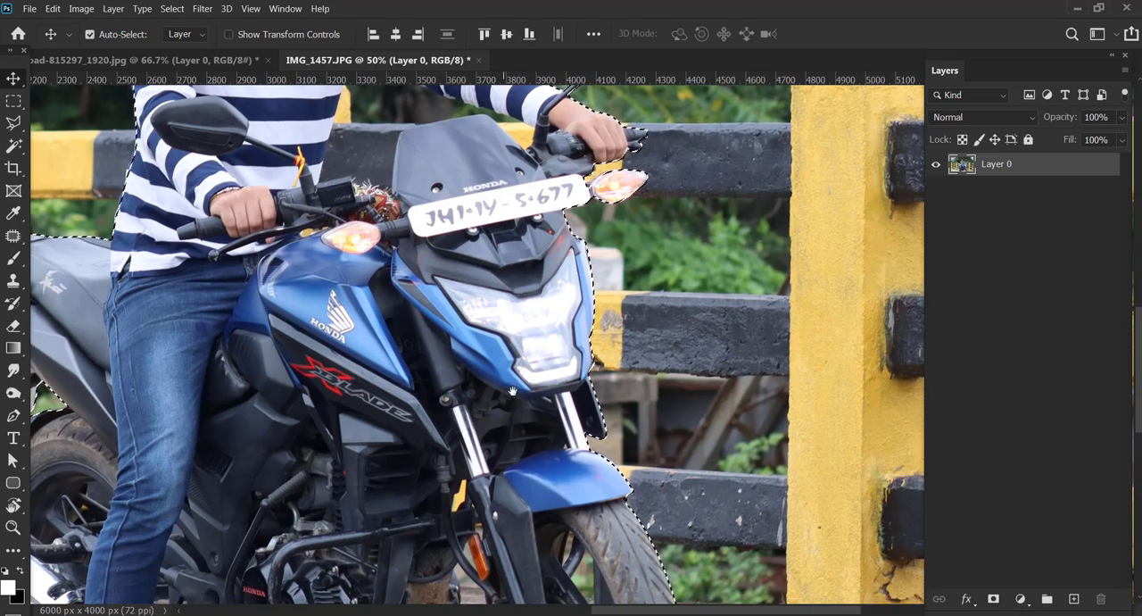
drag(317, 546, 564, 347)
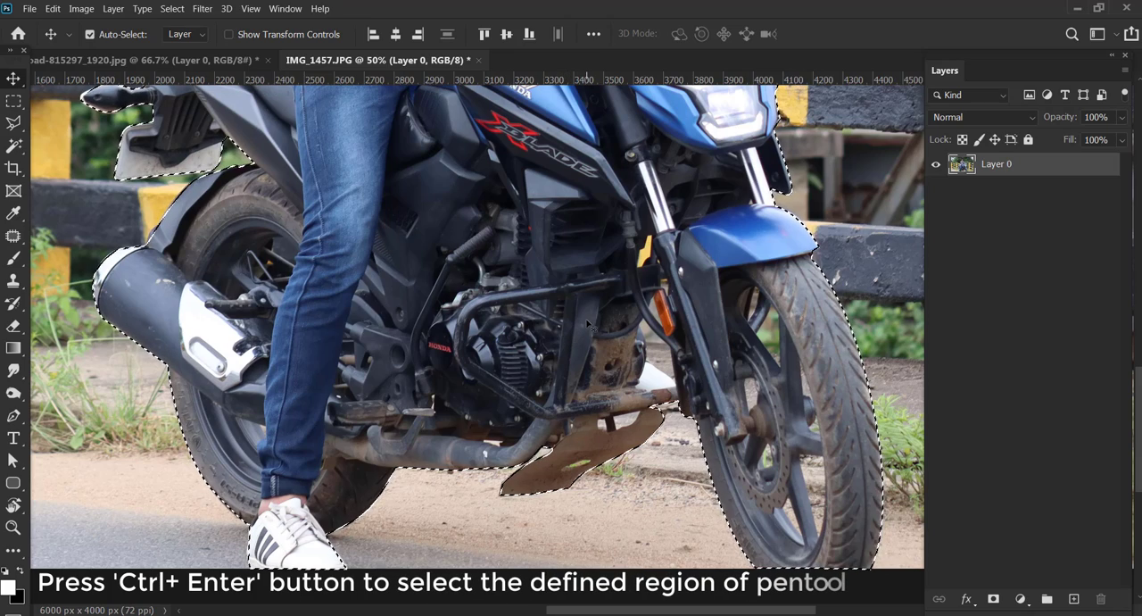
key(ctrl+minus)
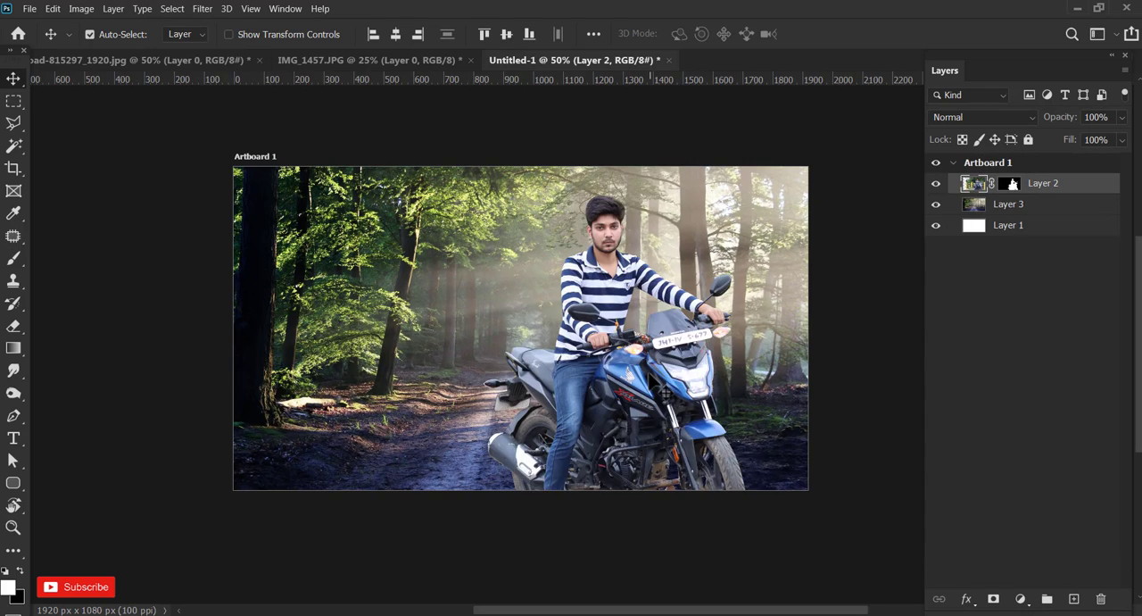
Place the forest road image behind the rider and scale it to about 2110 × 1407 px so it overfills the artboard.
drag(607, 374, 535, 401)
click(534, 402)
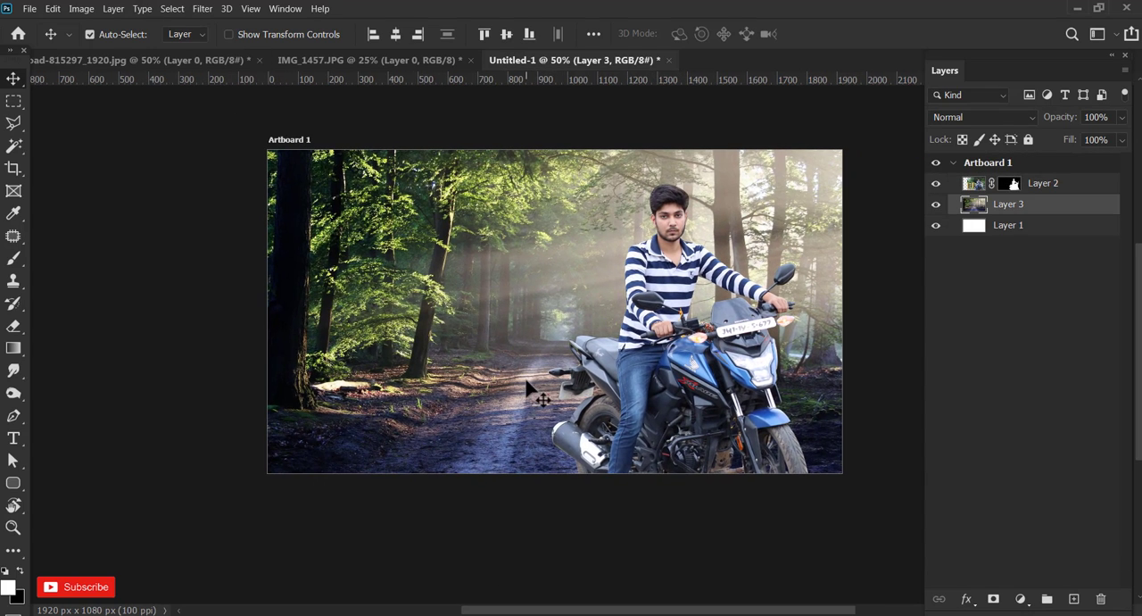
click(228, 34)
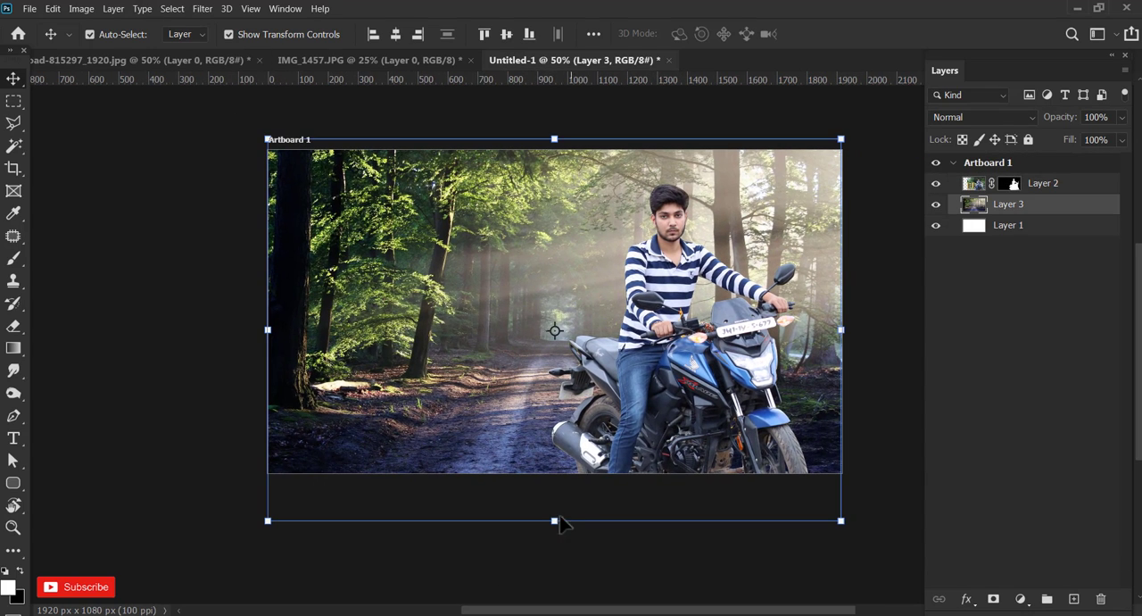
drag(555, 521, 561, 598)
drag(475, 403, 470, 378)
drag(206, 321, 245, 321)
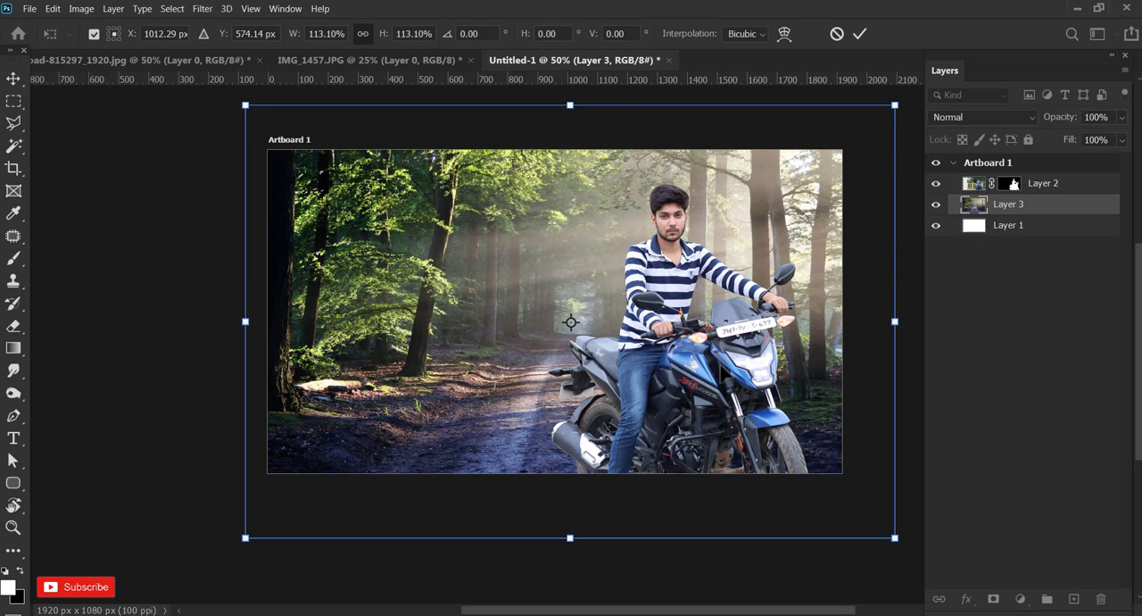
drag(892, 323, 834, 346)
click(859, 33)
Scale the rider layer down to about 1662 × 1108 px over the forest road and hide the transform controls.
mouse_move(684, 271)
mouse_down()
mouse_move(664, 282)
mouse_move(665, 264)
mouse_up()
drag(653, 134, 693, 217)
click(860, 33)
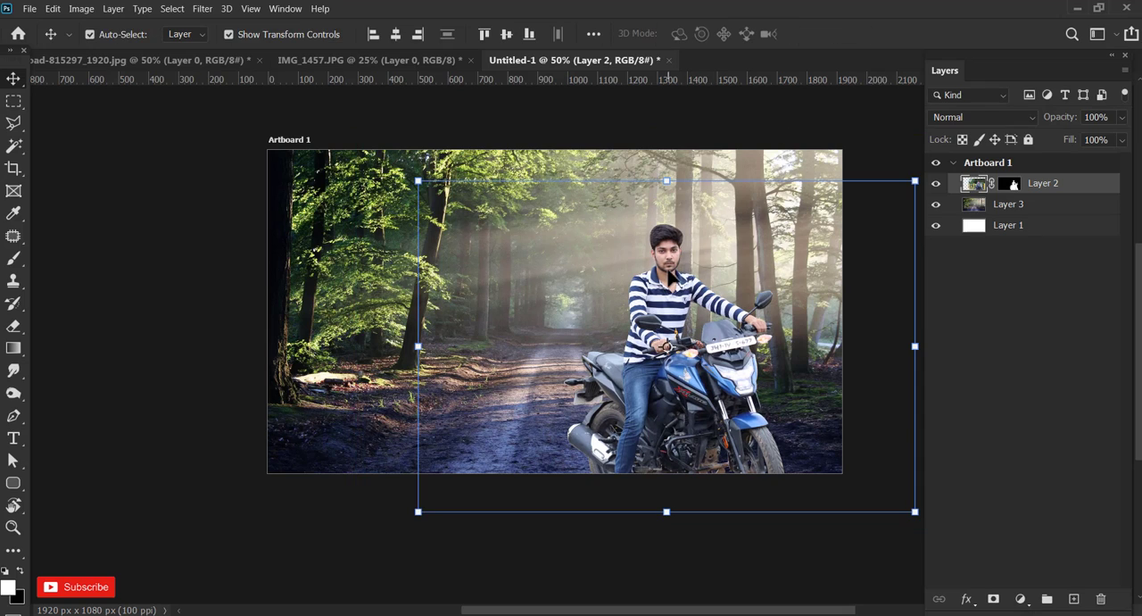
click(232, 36)
click(237, 91)
Apply a Gaussian Blur with a radius of 3.7 pixels to the forest background, Layer 3.
click(376, 240)
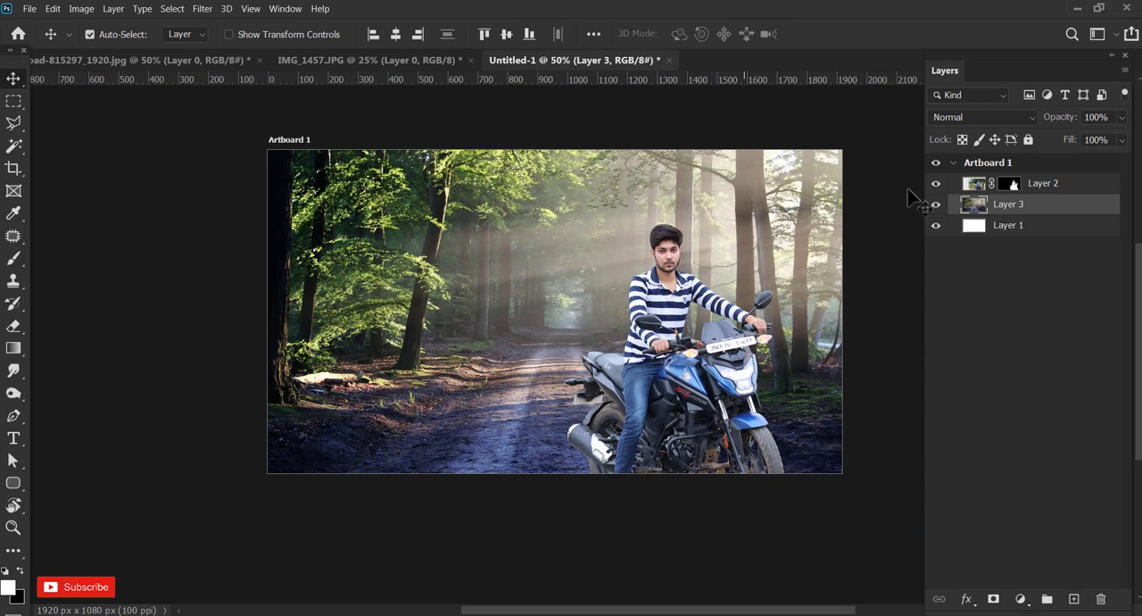
click(204, 8)
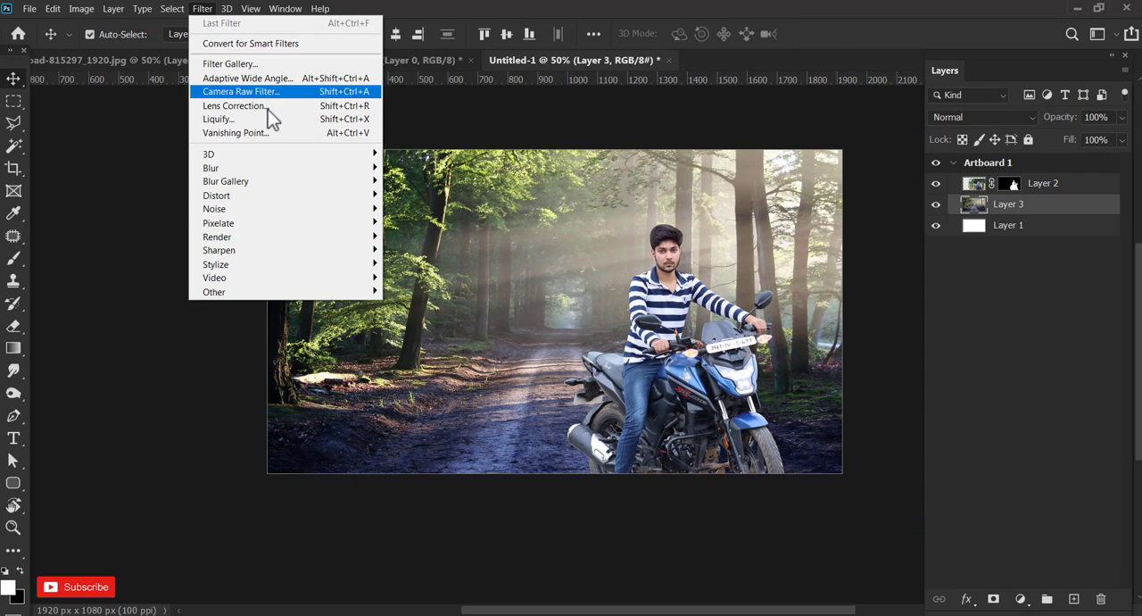
mouse_move(339, 169)
click(414, 222)
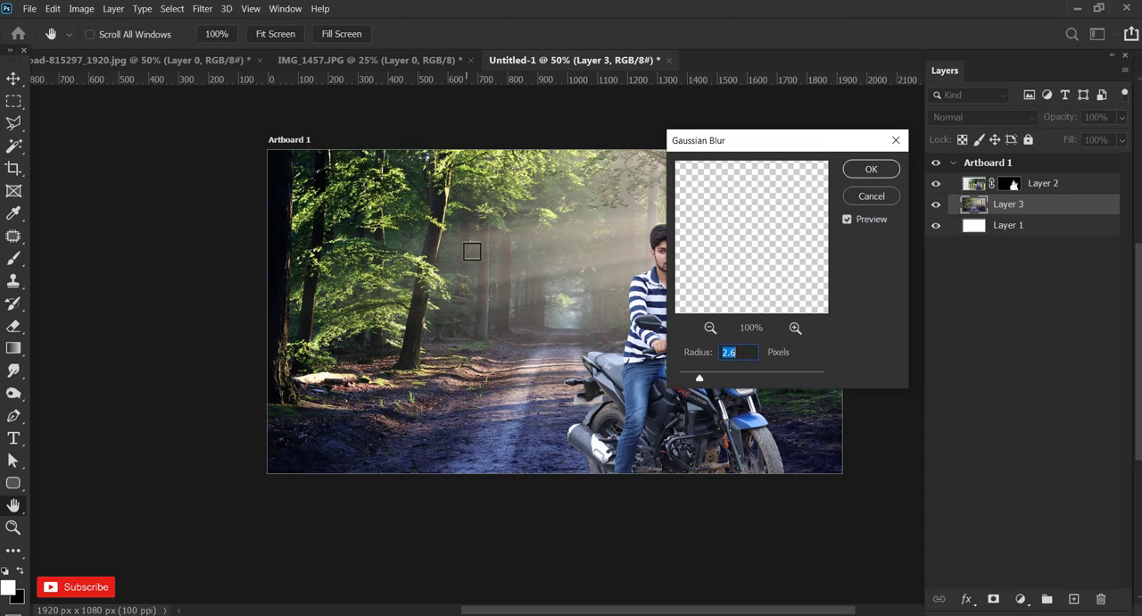
drag(699, 378, 708, 378)
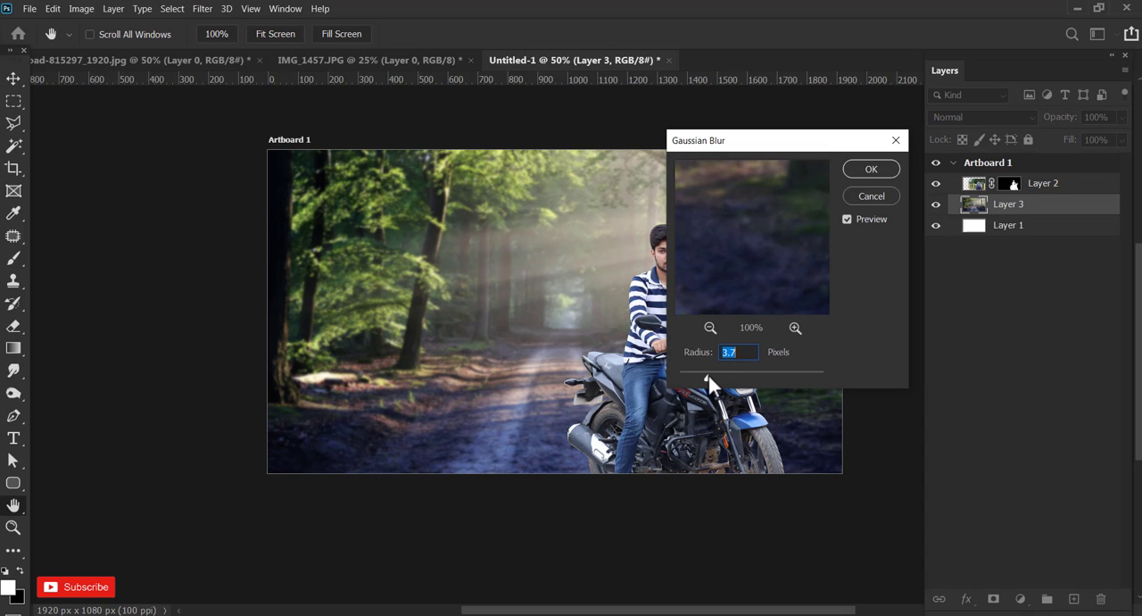
click(853, 174)
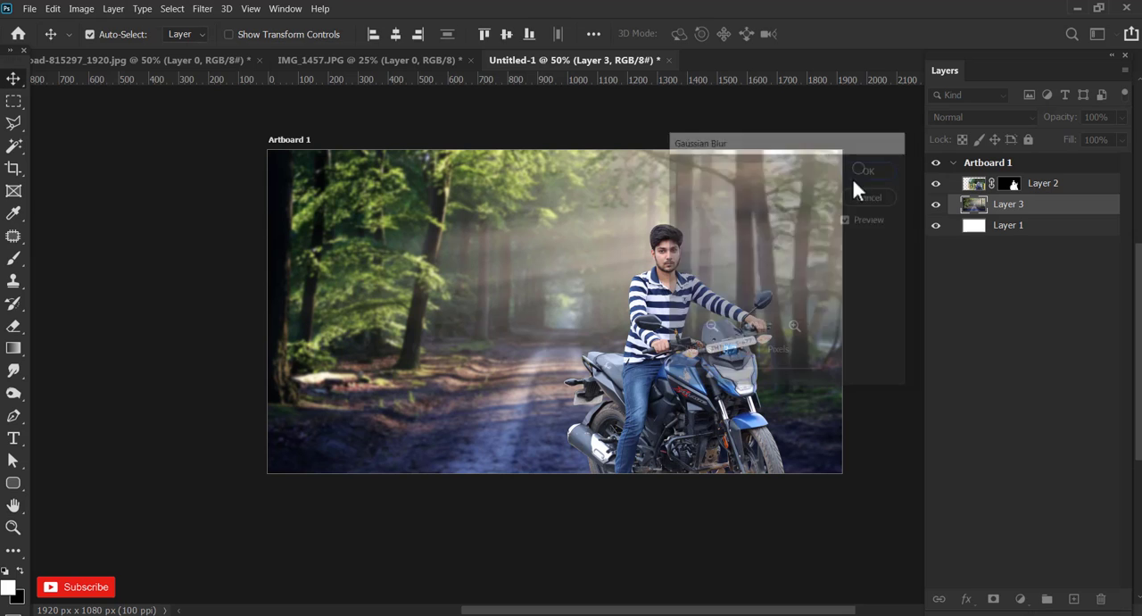
Add a Levels adjustment above the rider layer with the black input at 18 and the white input at 241.
click(726, 323)
key(ctrl+plus)
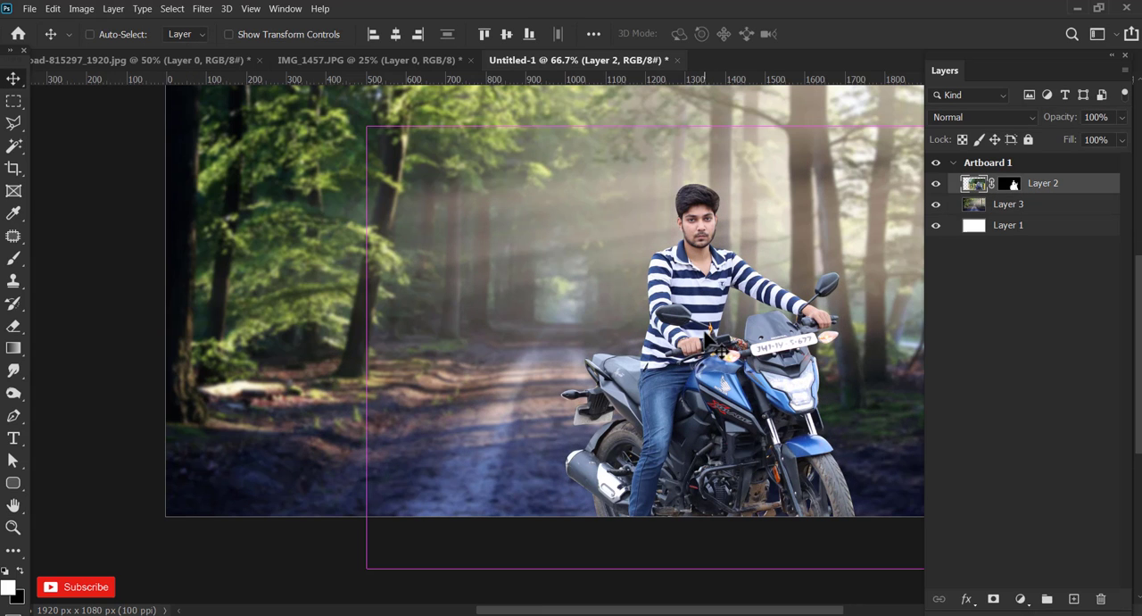
drag(721, 332, 662, 336)
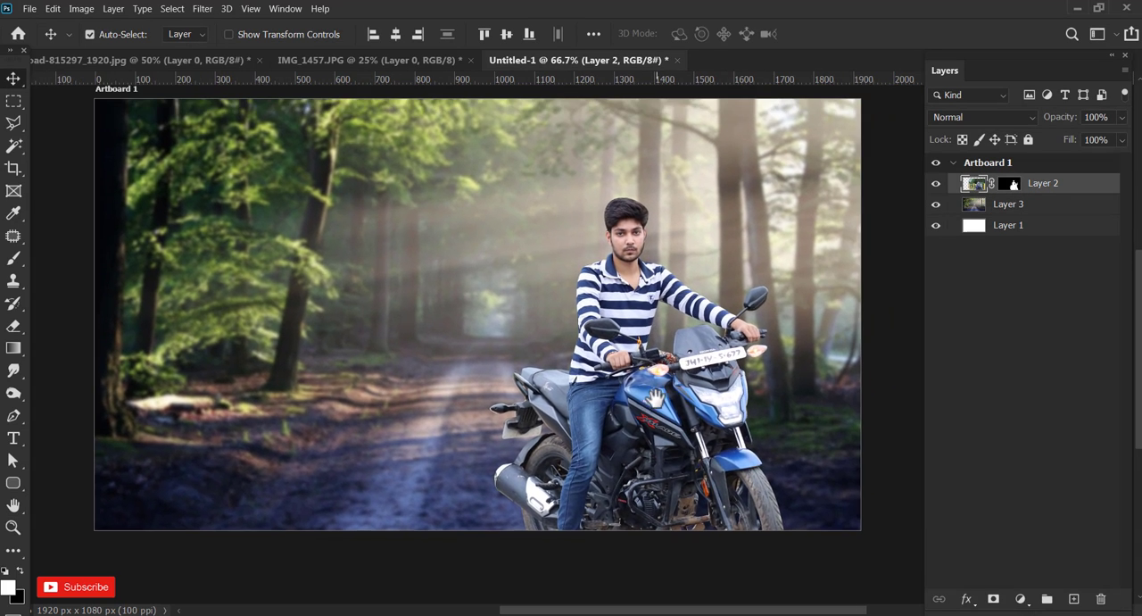
drag(696, 397, 686, 382)
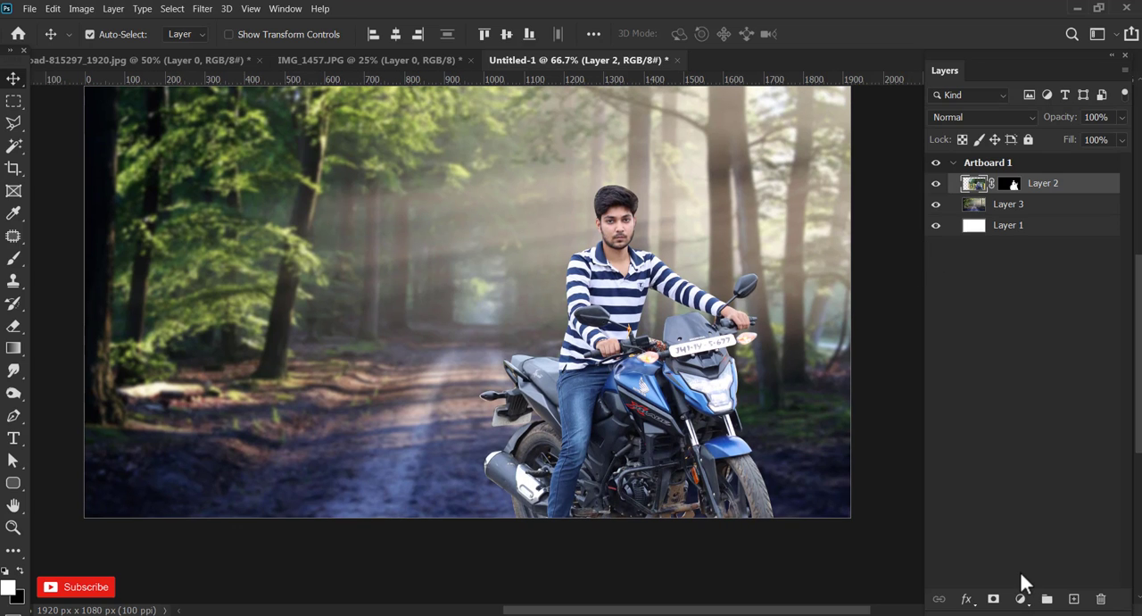
click(1021, 599)
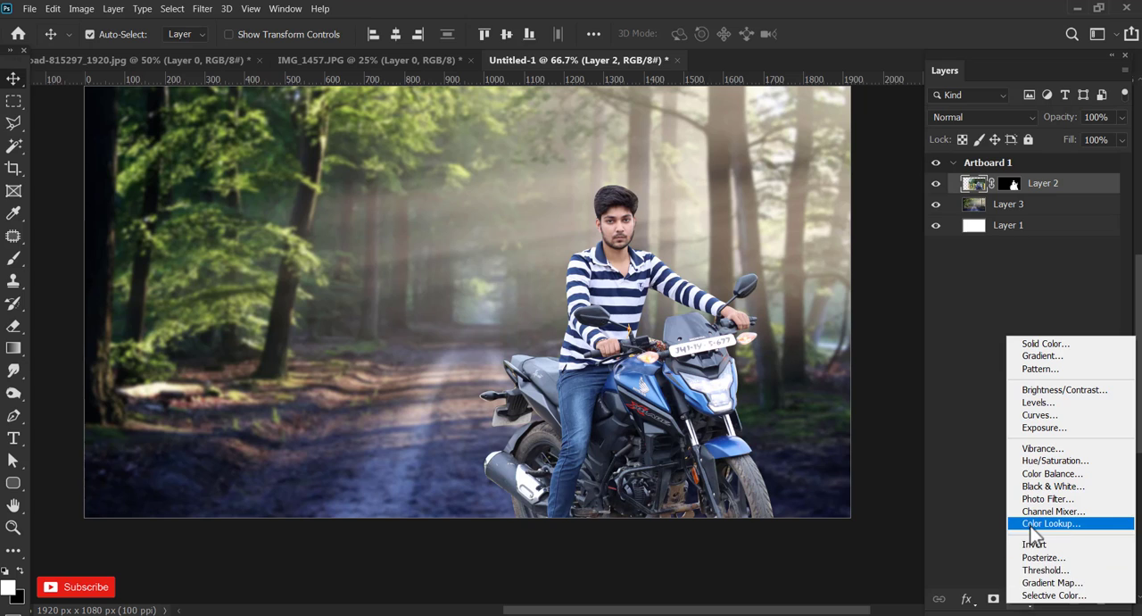
click(1039, 406)
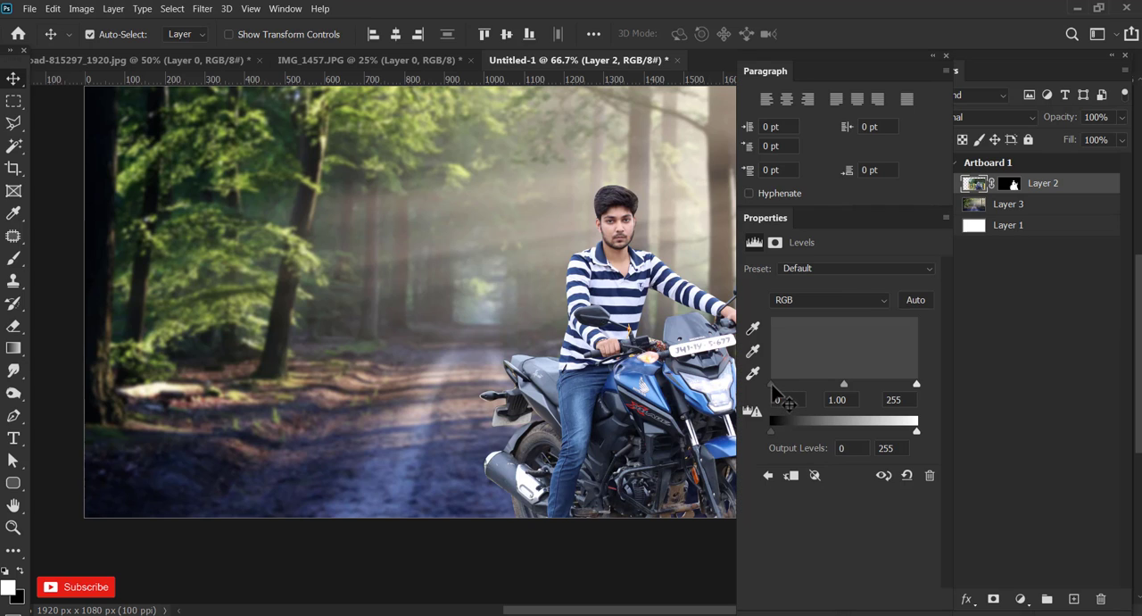
drag(772, 385, 781, 385)
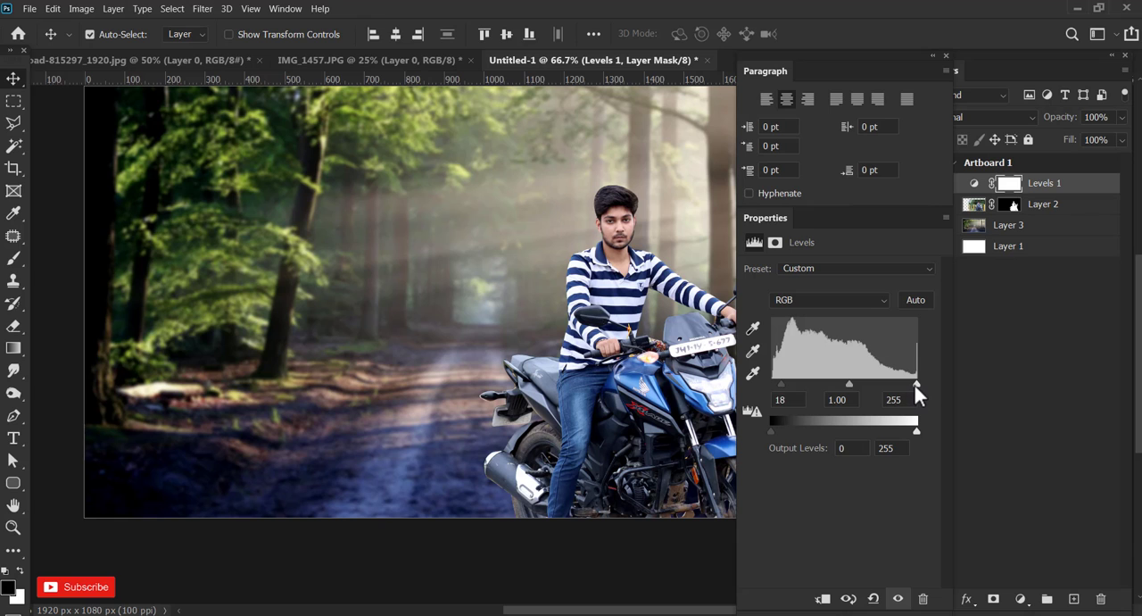
drag(915, 385, 909, 386)
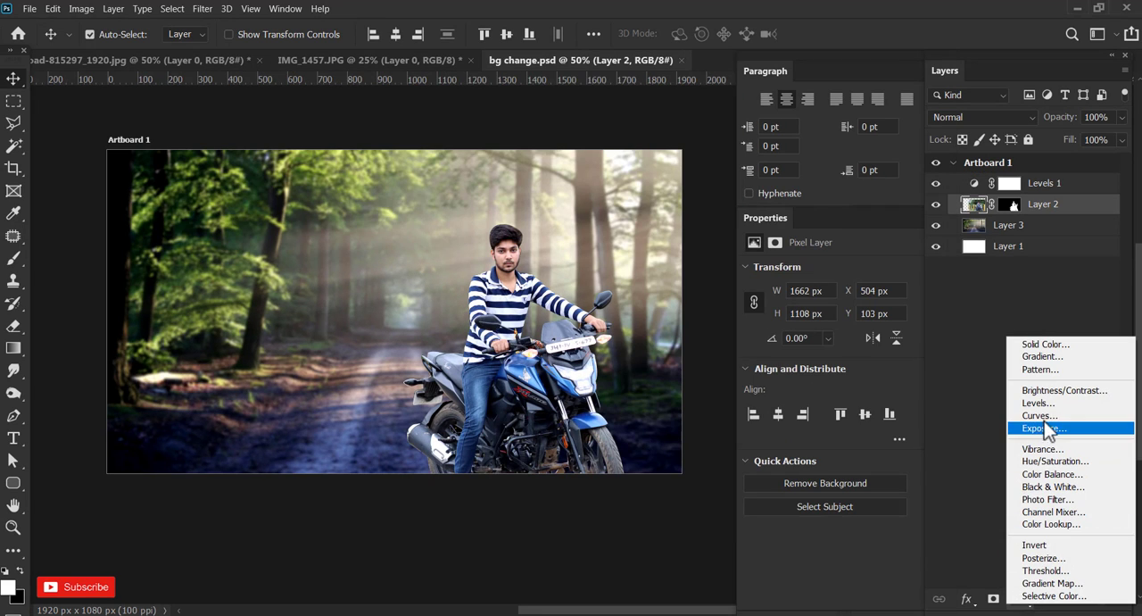
Add a Brightness/Contrast adjustment clipped to the rider's Layer 2, with brightness -39 and contrast 7.
click(1065, 390)
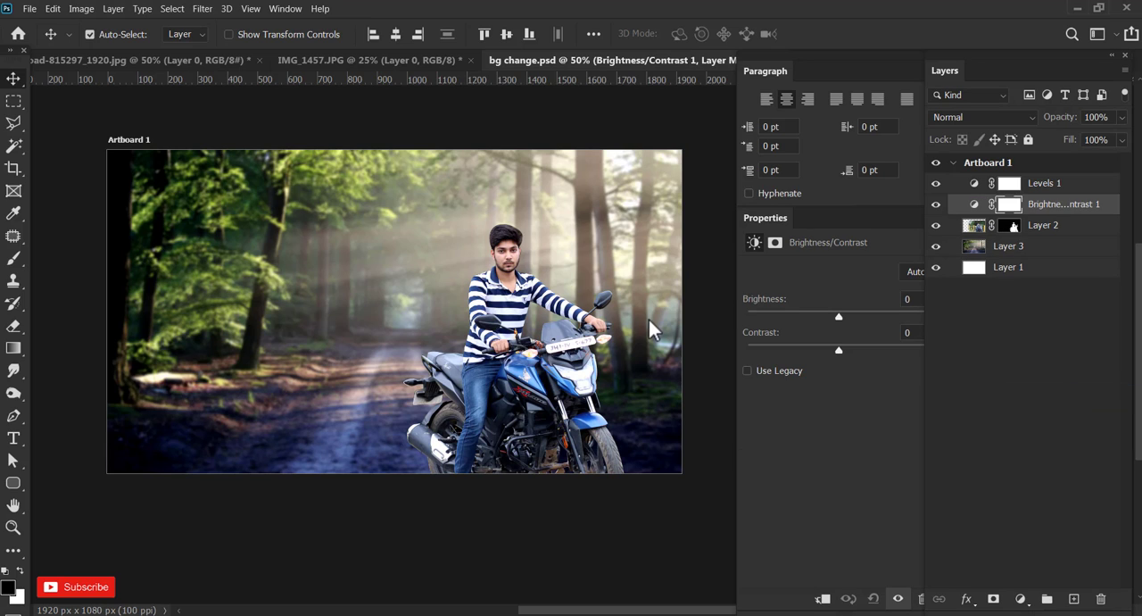
click(822, 599)
drag(839, 317, 845, 351)
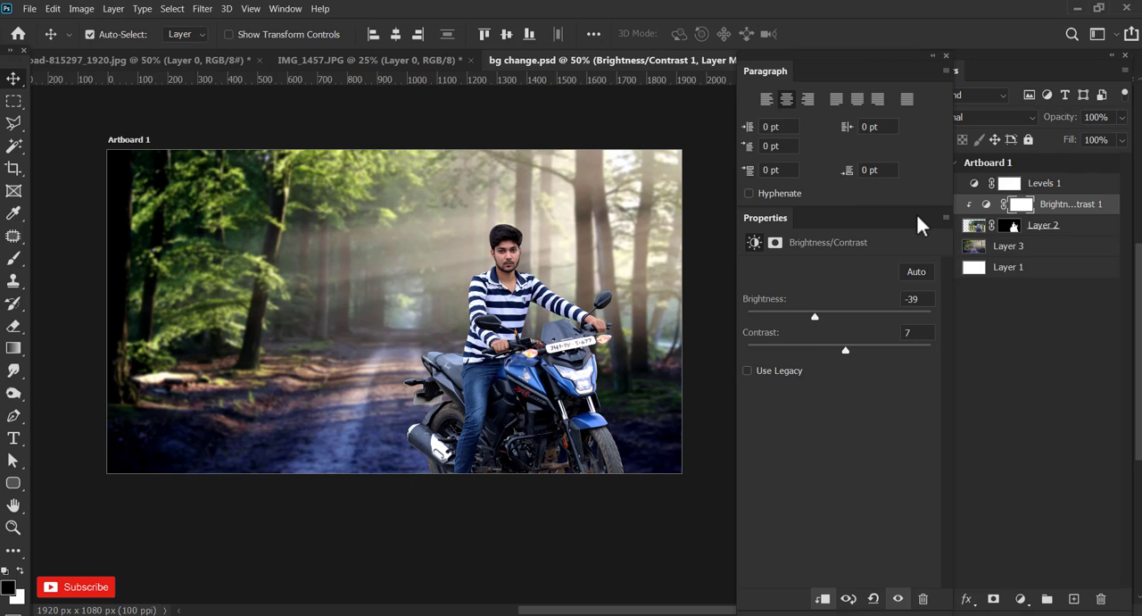
click(1020, 364)
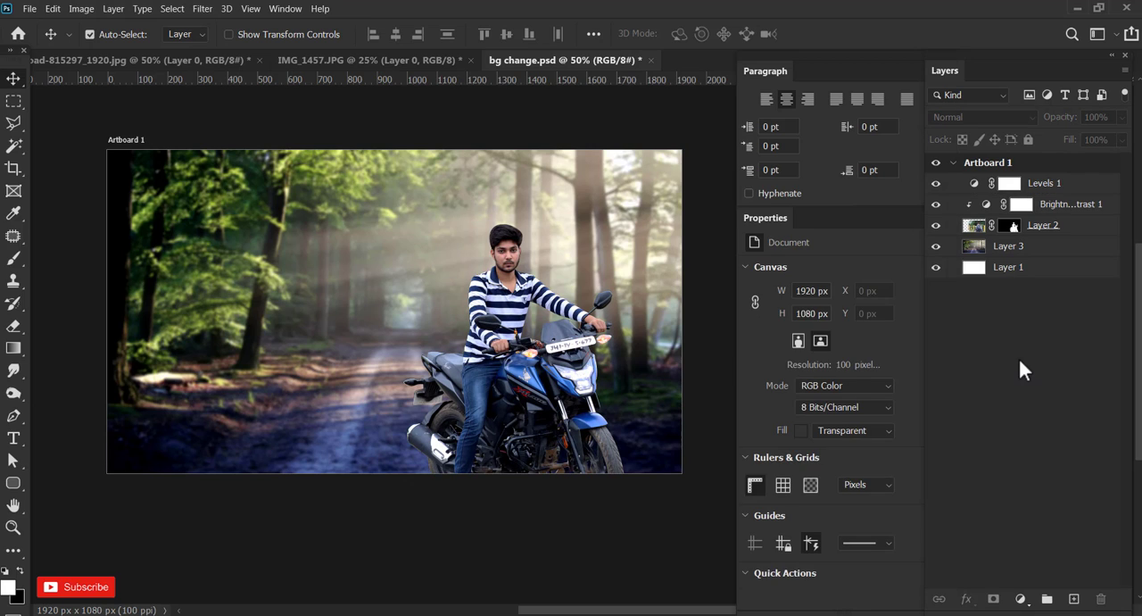
Add a Hue/Saturation adjustment above Levels 1 with saturation +25 and lightness +2.
click(1053, 184)
click(1020, 598)
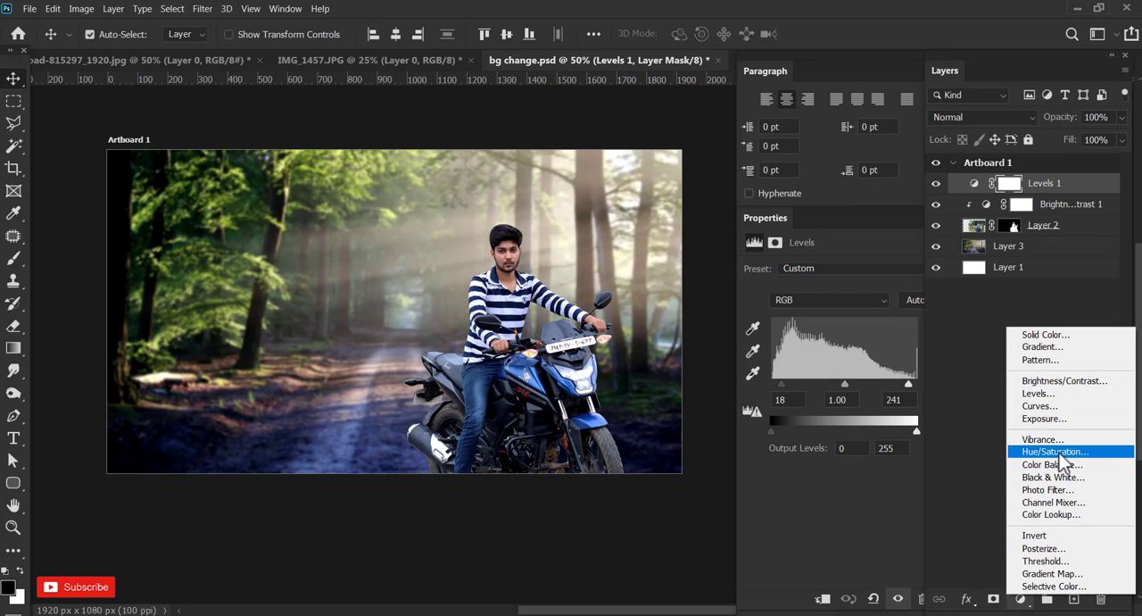
click(1060, 453)
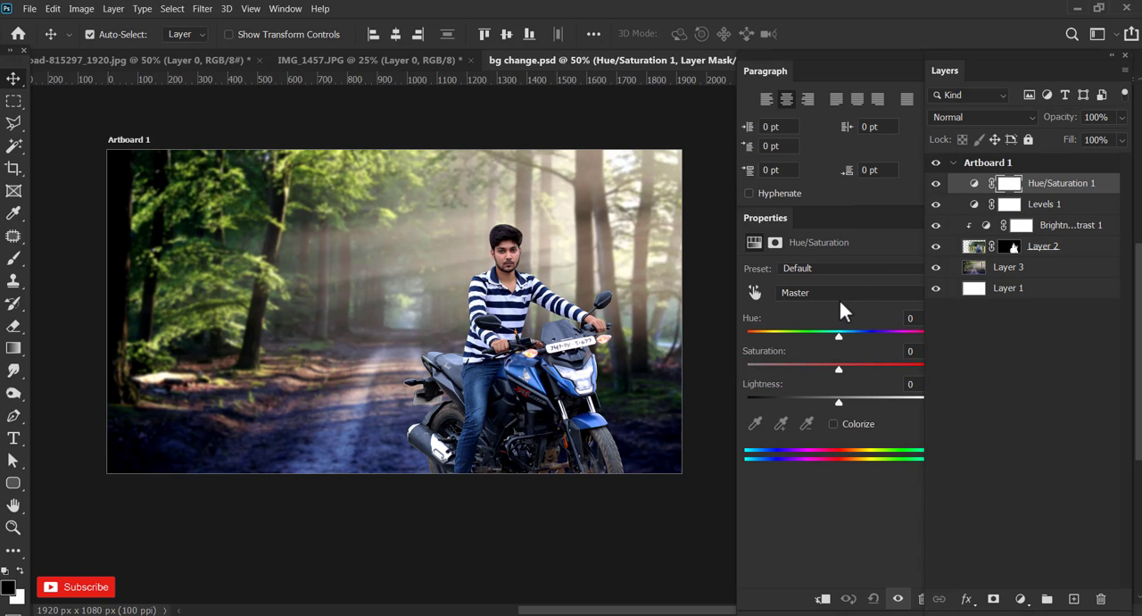
drag(839, 368, 874, 375)
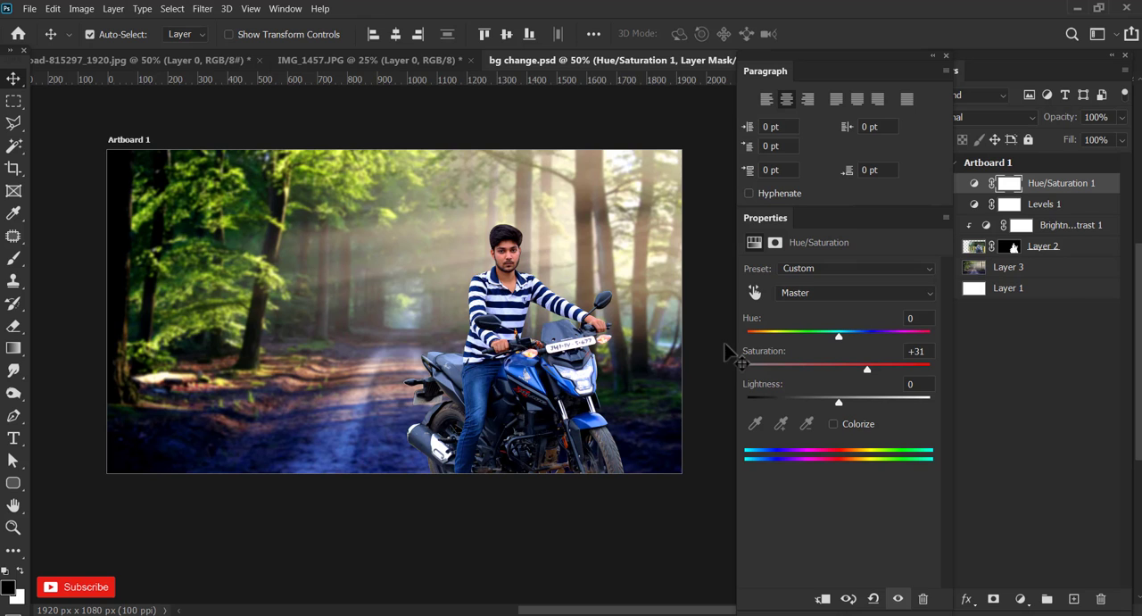
drag(868, 369, 842, 403)
Add a Curves adjustment clipped to Layer 2, raising the upper tones and placing a shadow point at input 55, output 59.
key(ctrl+plus)
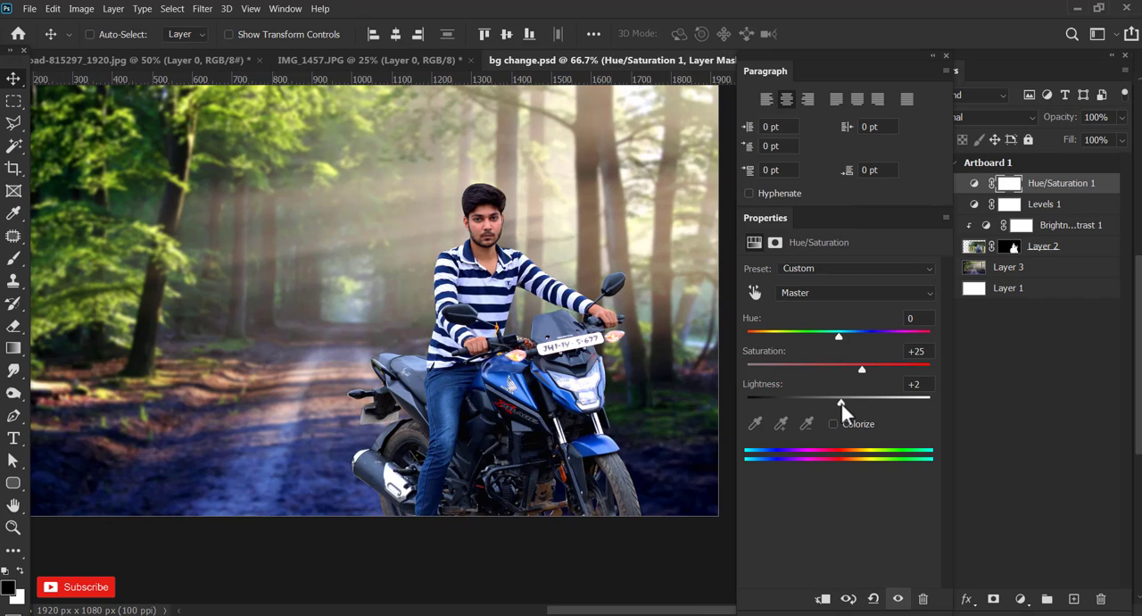
click(1043, 246)
click(1020, 599)
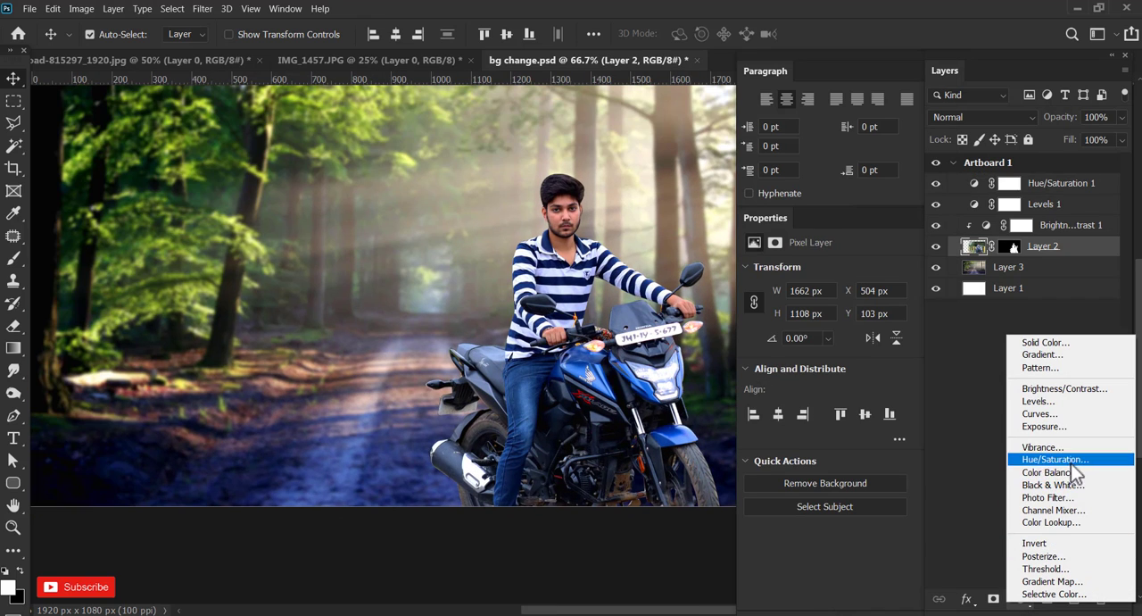
click(1079, 412)
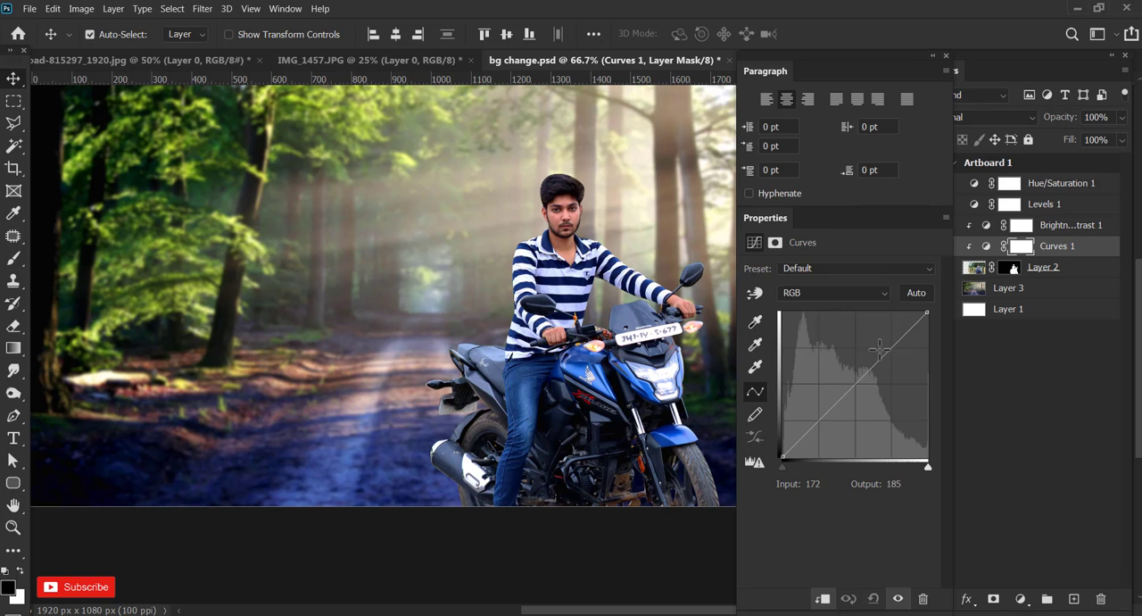
drag(879, 362, 874, 349)
drag(817, 419, 815, 422)
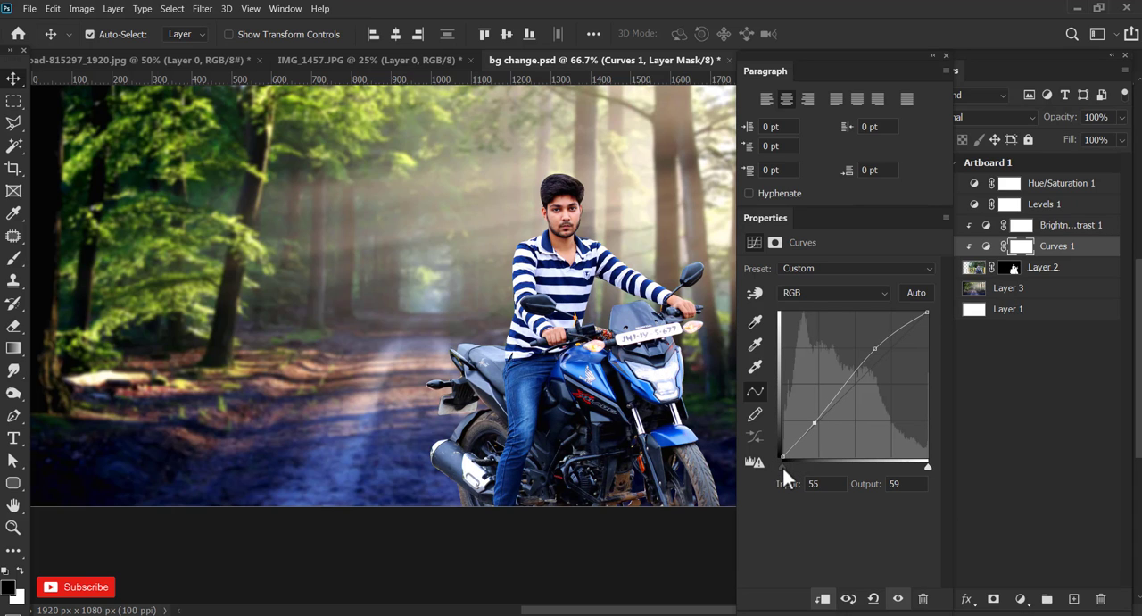
key(ctrl+minus)
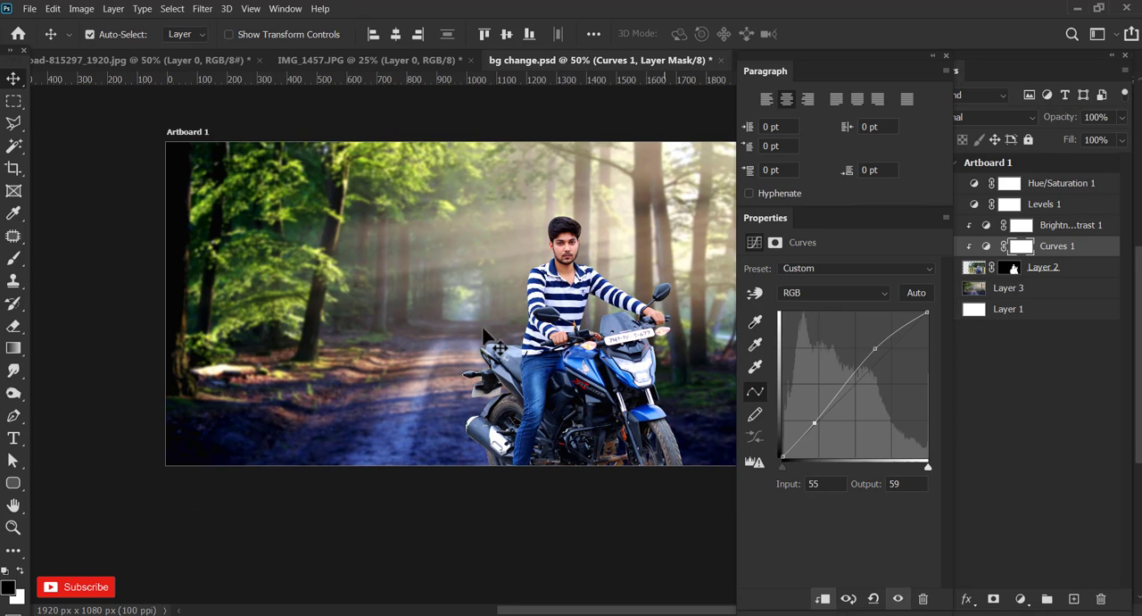
click(451, 517)
Add a Photo Filter adjustment above Hue/Saturation 1 using the Green filter at 33% density.
drag(589, 319, 555, 352)
key(ctrl+plus)
drag(555, 396, 609, 419)
drag(947, 256, 925, 256)
click(1003, 295)
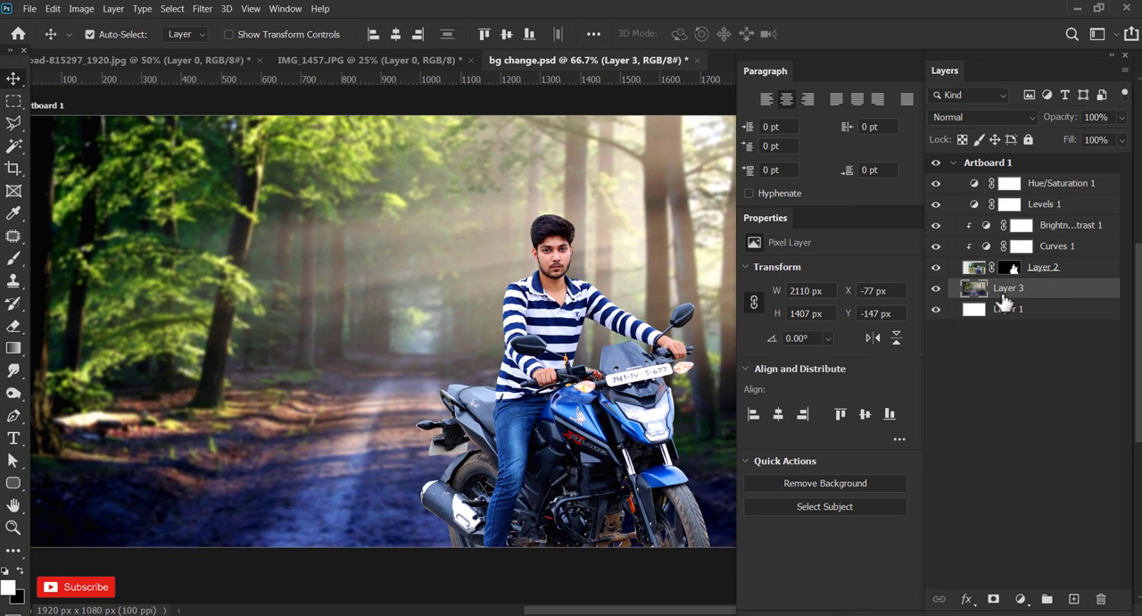
click(1097, 184)
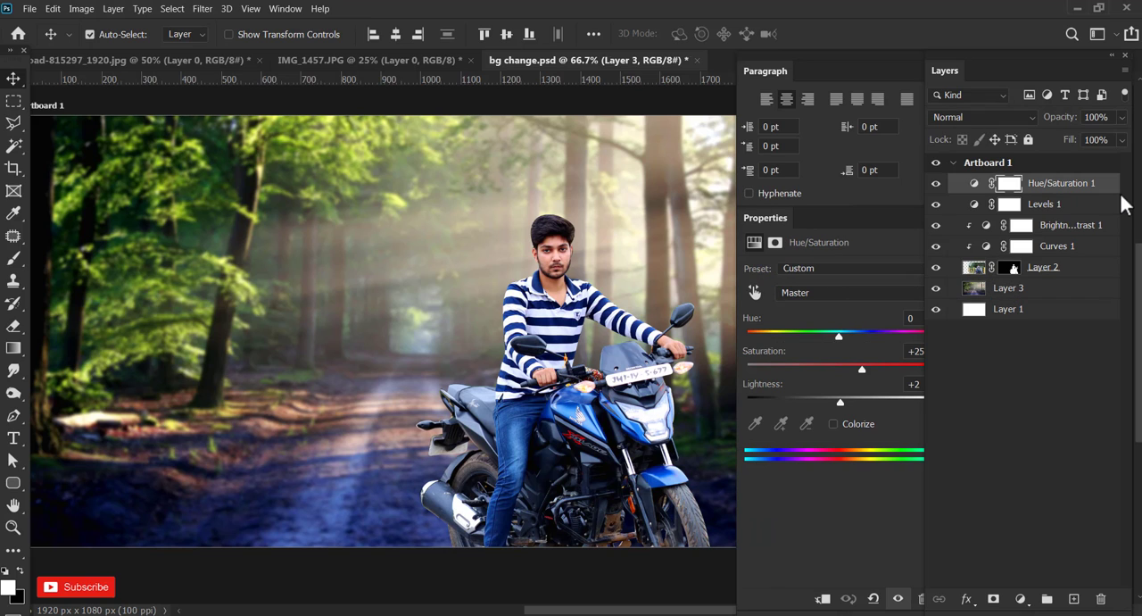
click(1019, 596)
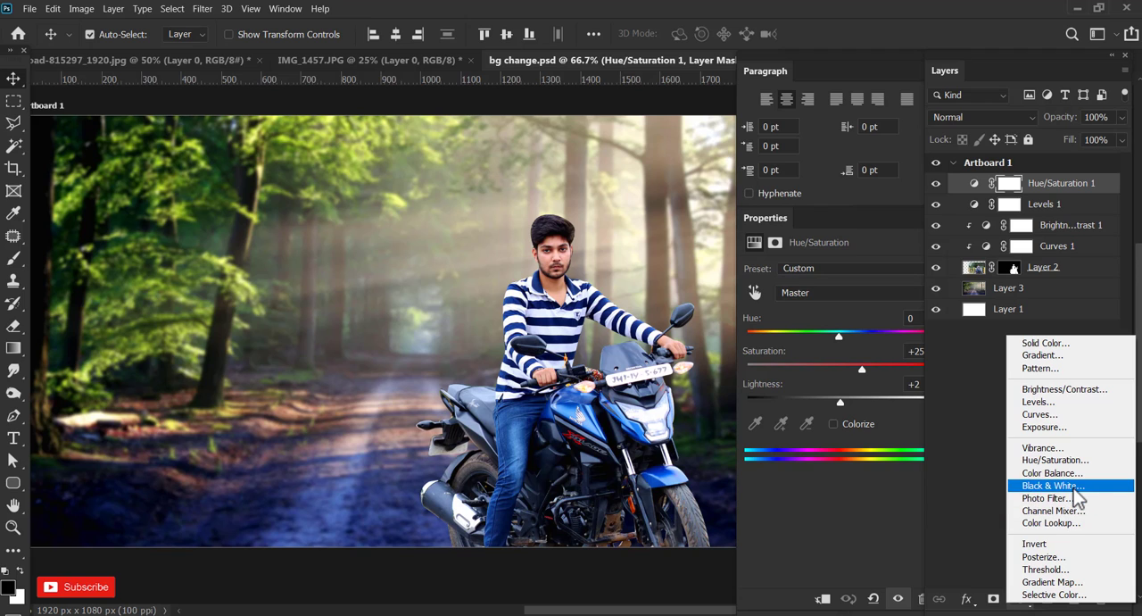
click(1048, 498)
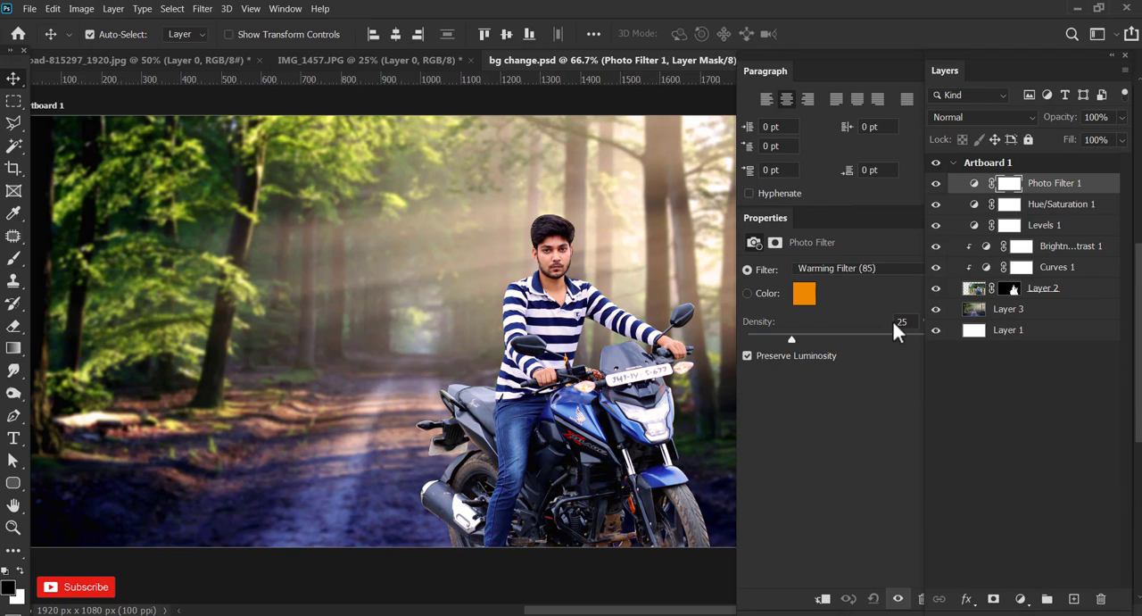
click(896, 265)
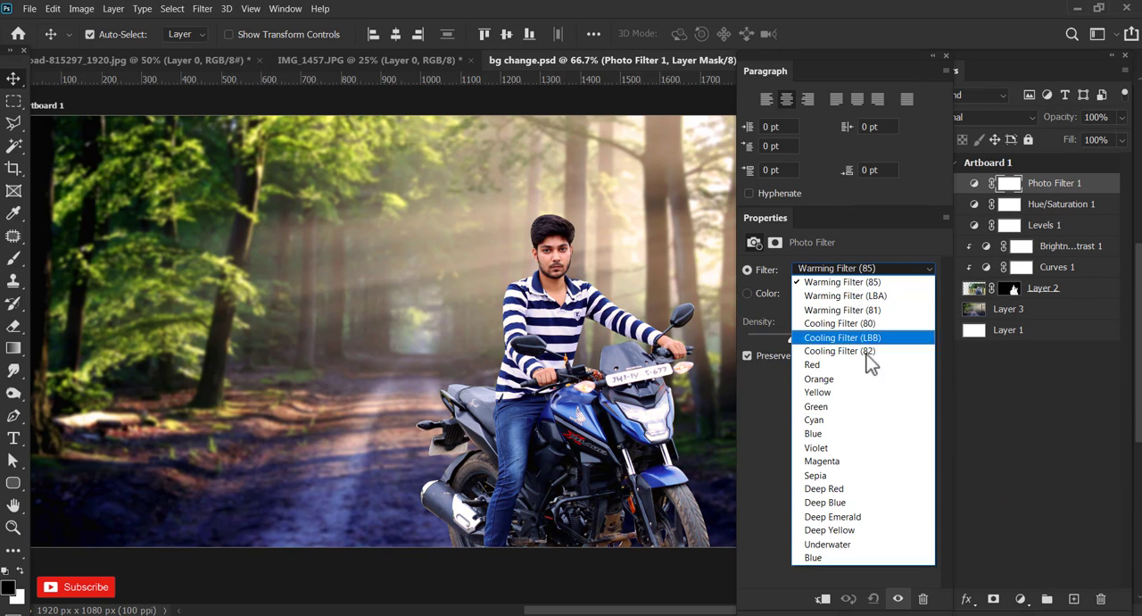
click(850, 414)
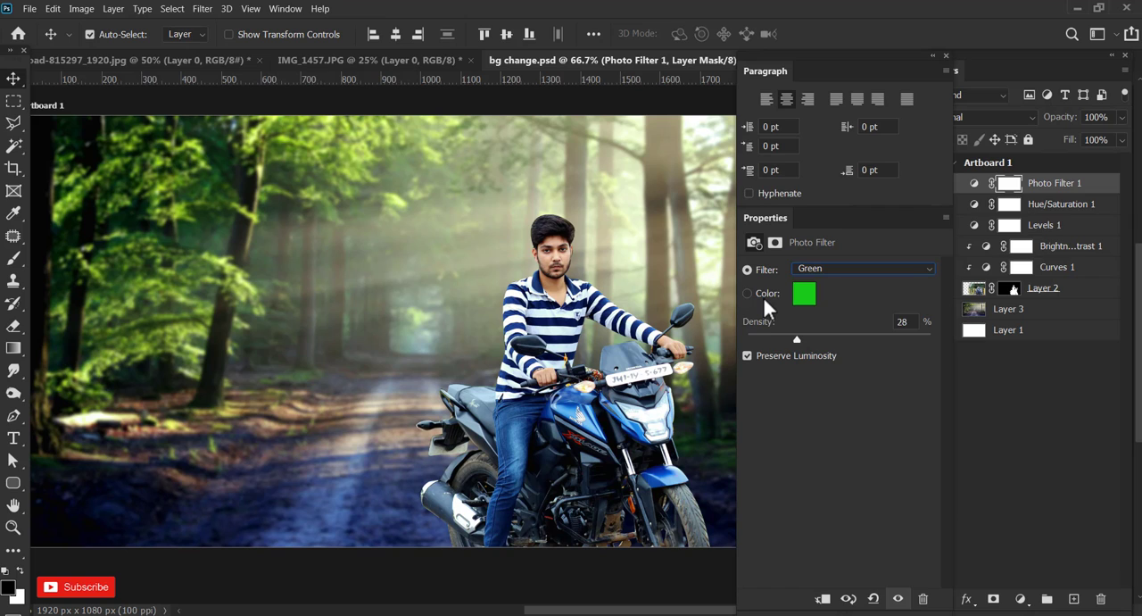
mouse_move(797, 338)
mouse_down()
mouse_move(824, 339)
mouse_move(810, 337)
mouse_up()
drag(636, 408, 626, 413)
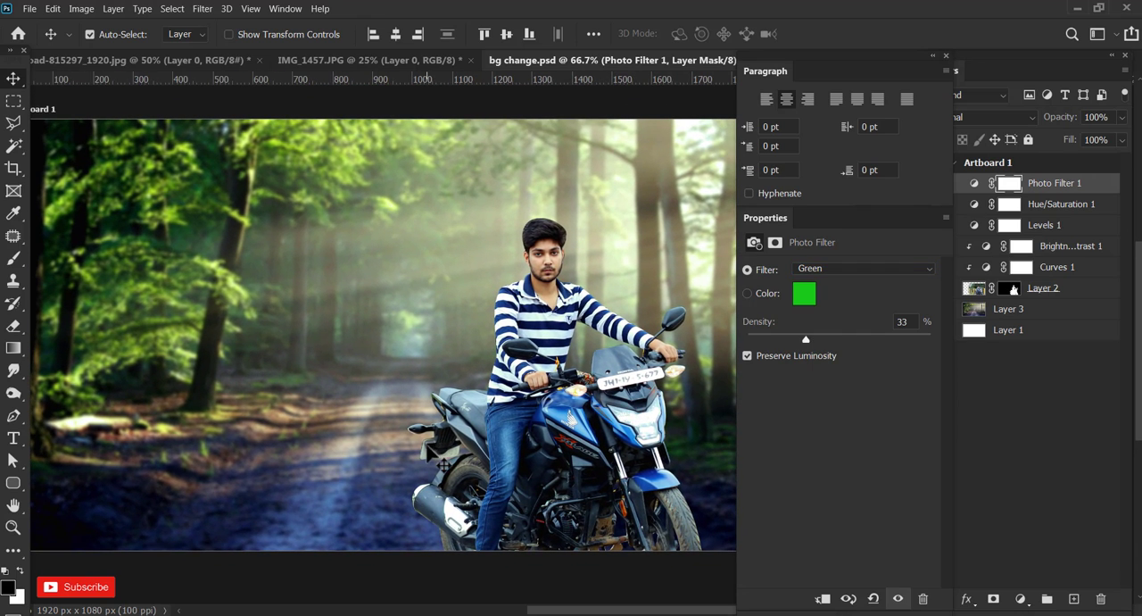
Add a Brightness/Contrast adjustment directly above the forest road Layer 3, with brightness -34 and contrast 23.
double_click(1008, 309)
key(Escape)
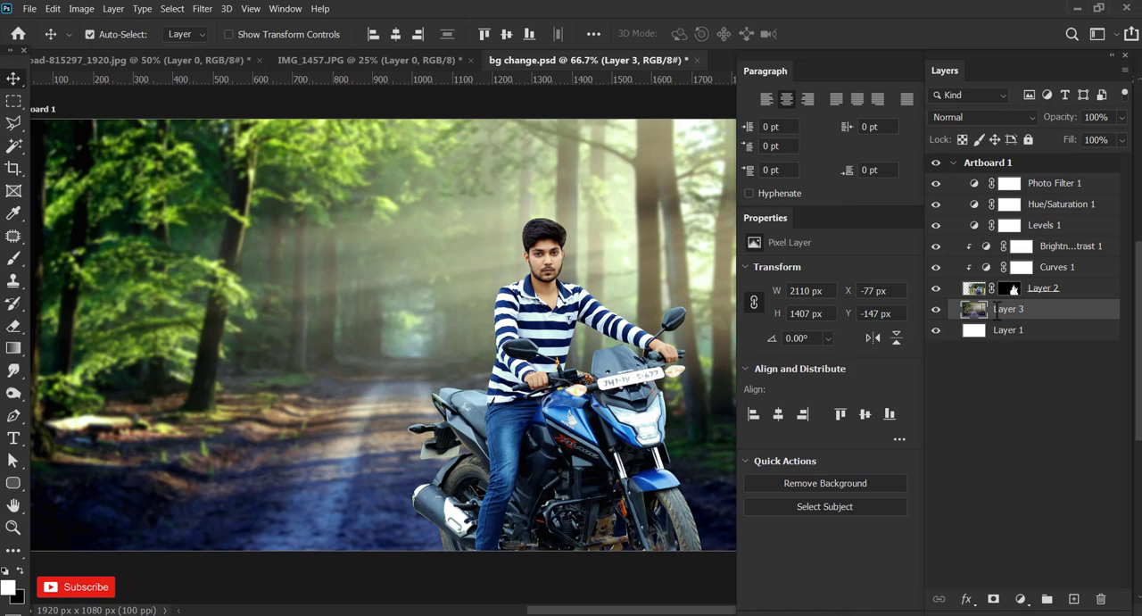
click(1021, 599)
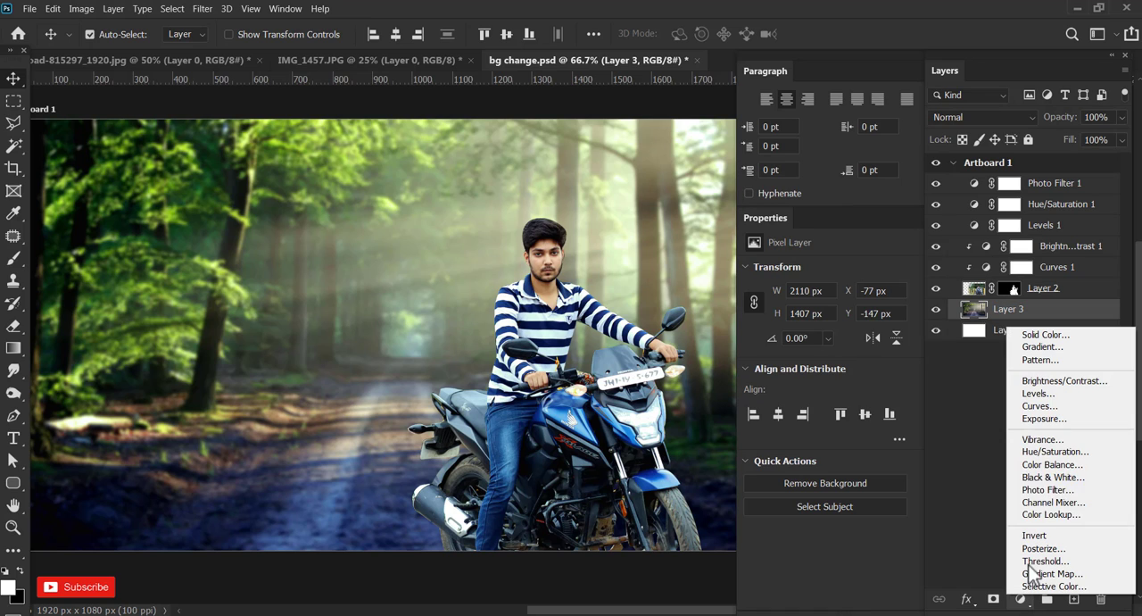
click(1090, 382)
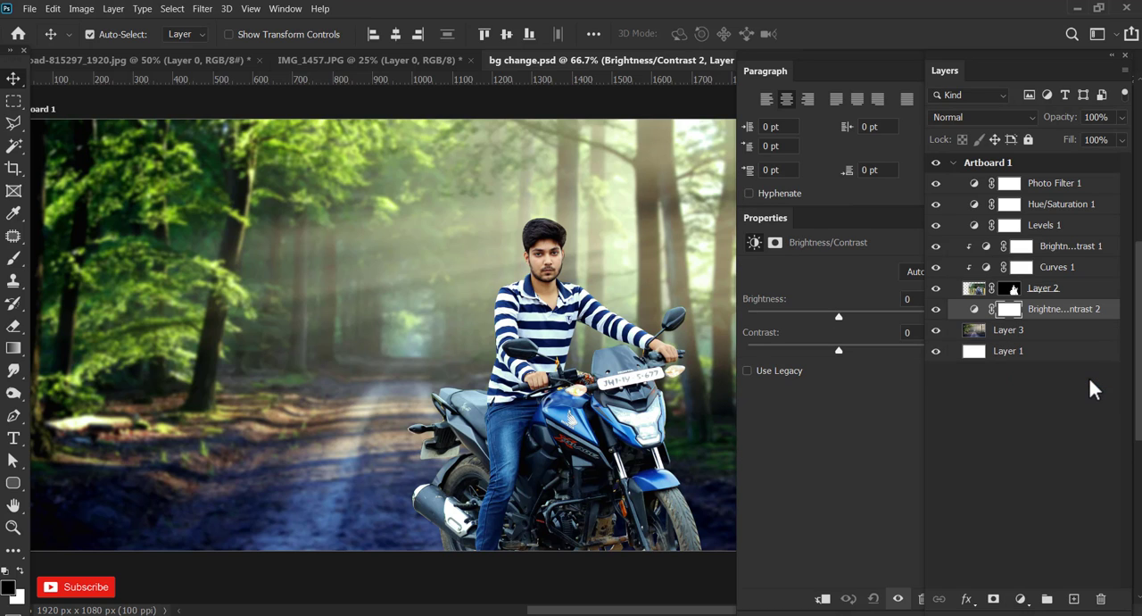
drag(828, 313, 859, 346)
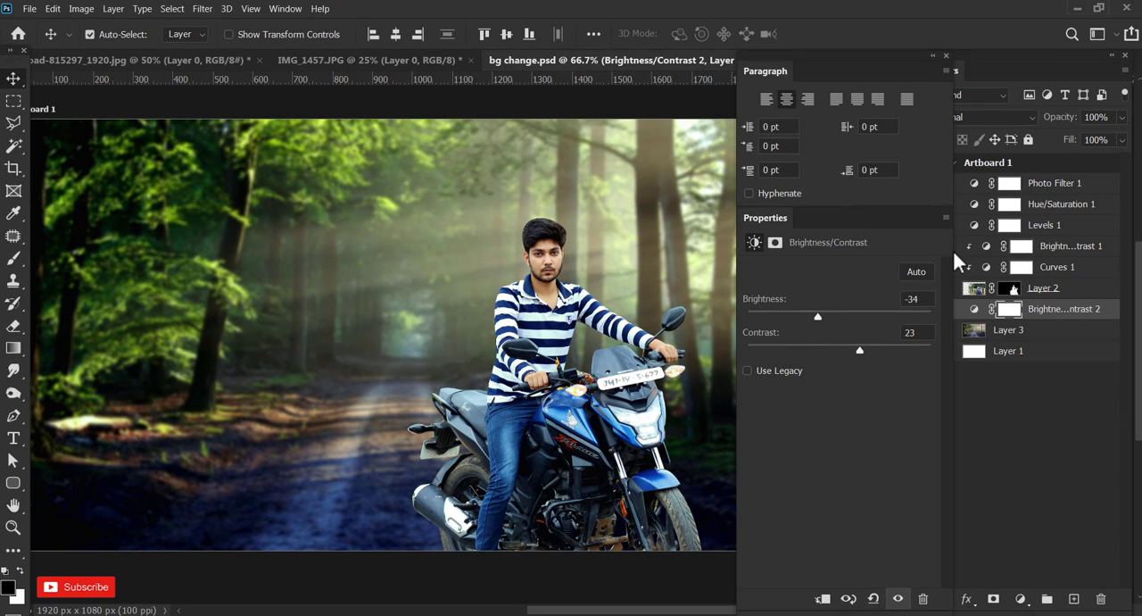
Add a Curves adjustment above Photo Filter 1 with a point at input 183, output 195 and the white point at input 243.
click(1087, 187)
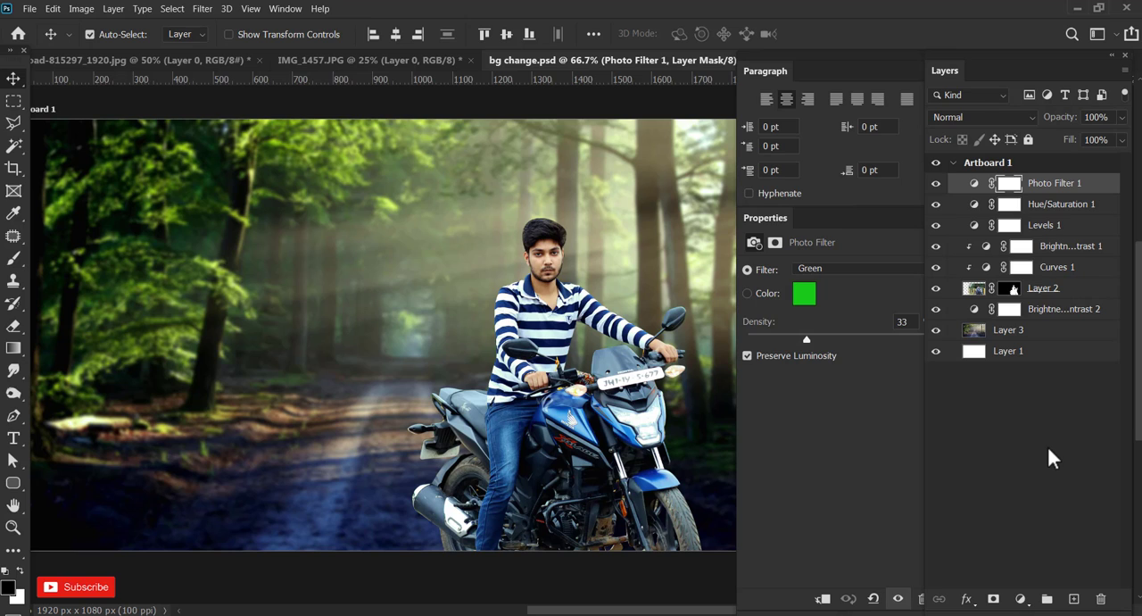
click(1020, 599)
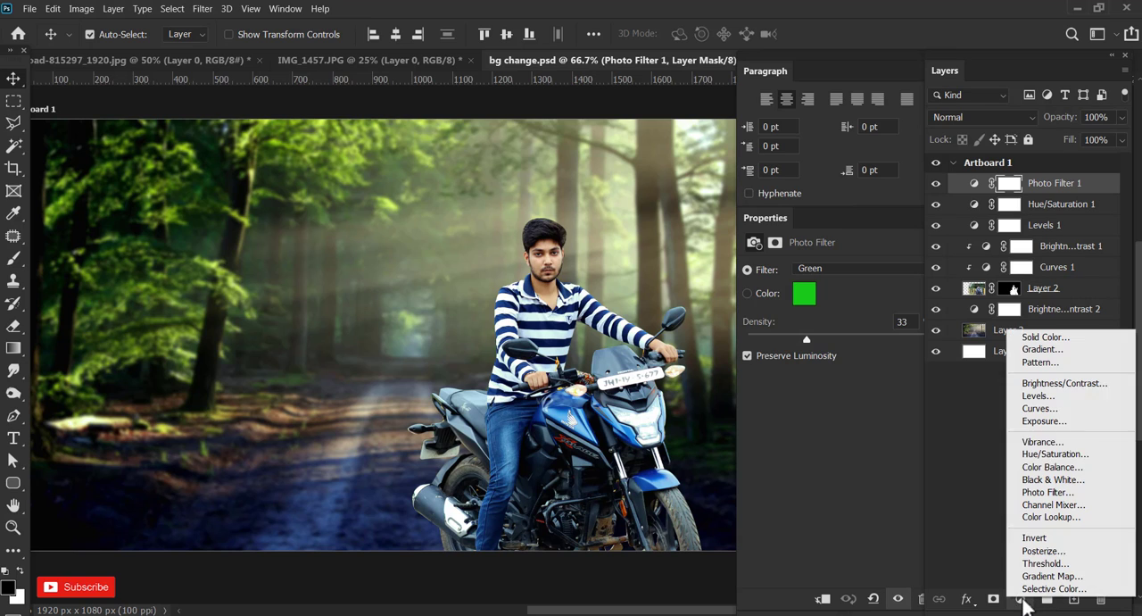
click(1091, 415)
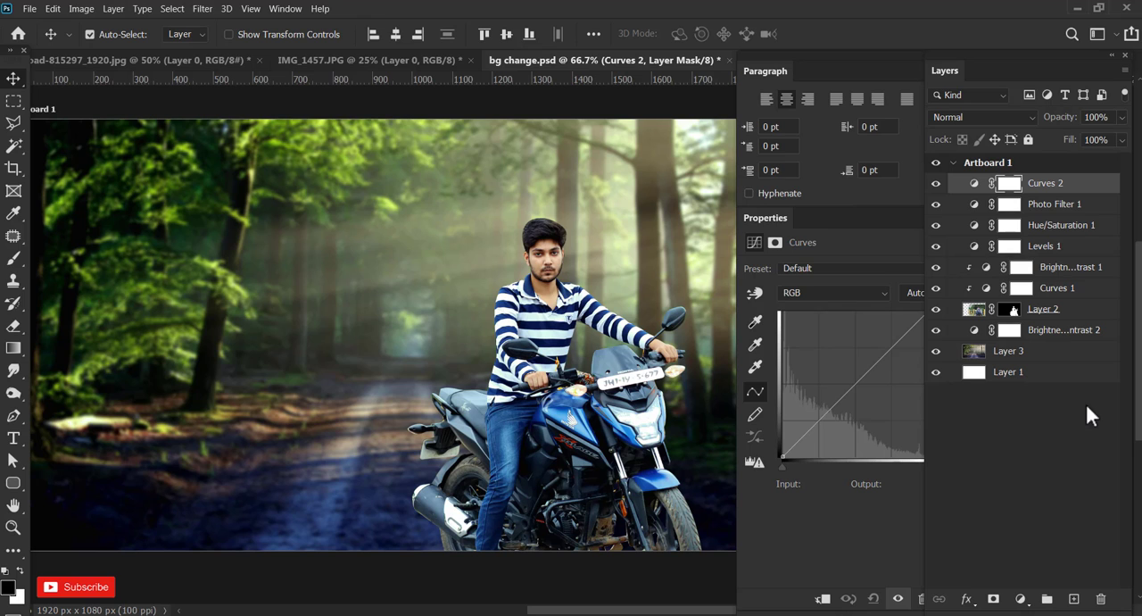
drag(921, 344, 952, 344)
drag(882, 357, 886, 346)
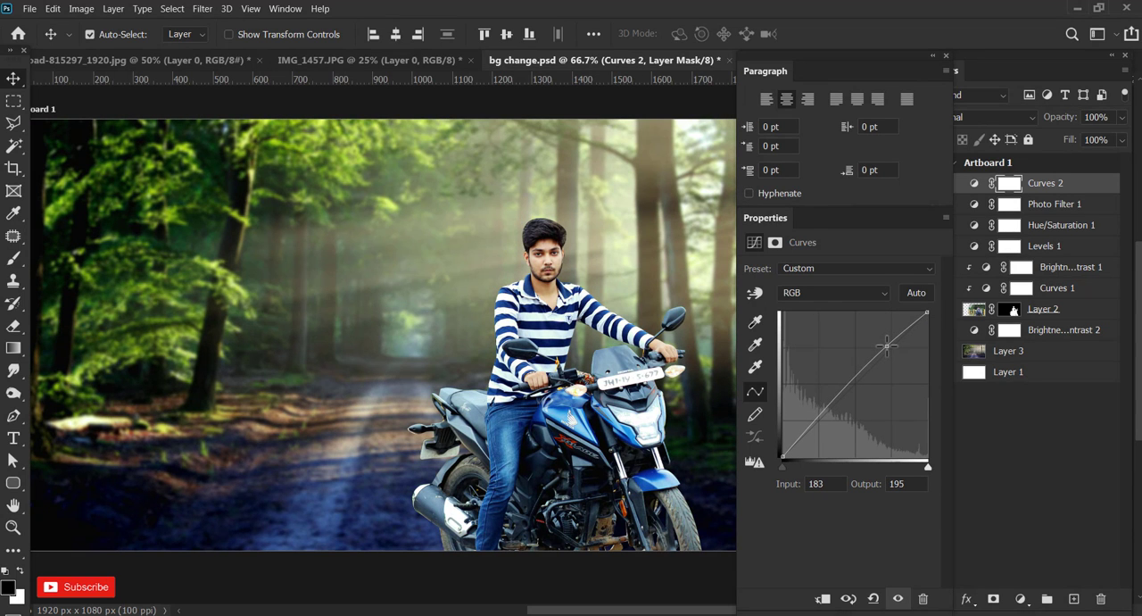
drag(927, 466, 922, 466)
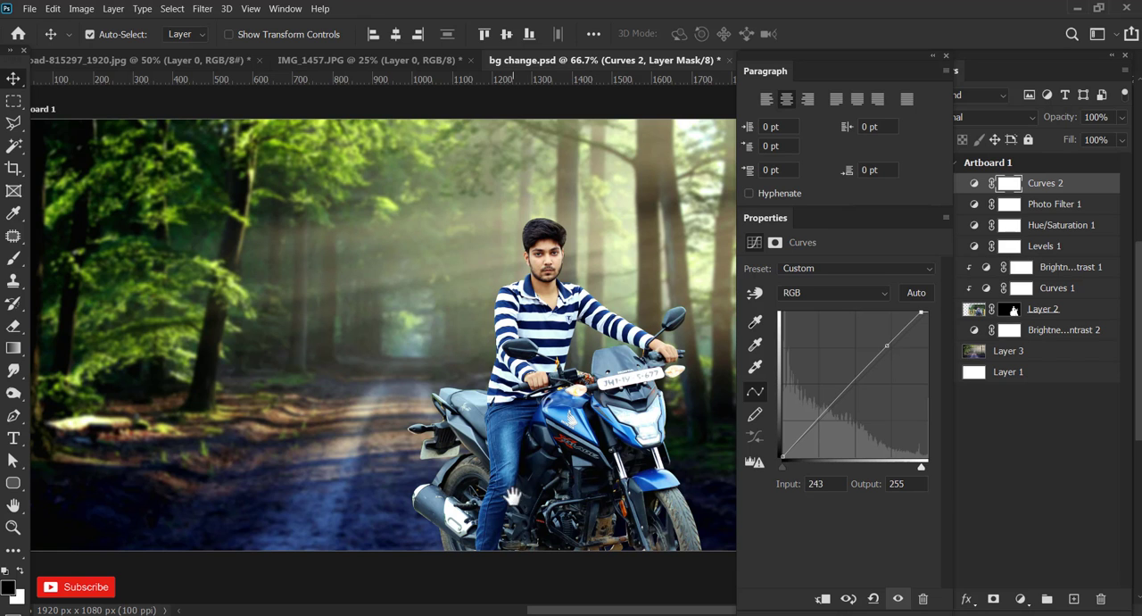
Free-transform the rider's Layer 2 to about 99% scale and shift it slightly so its centre sits near X 1358, Y 652 px.
drag(513, 496, 545, 463)
key(ctrl+minus)
drag(675, 396, 574, 395)
key(ctrl+t)
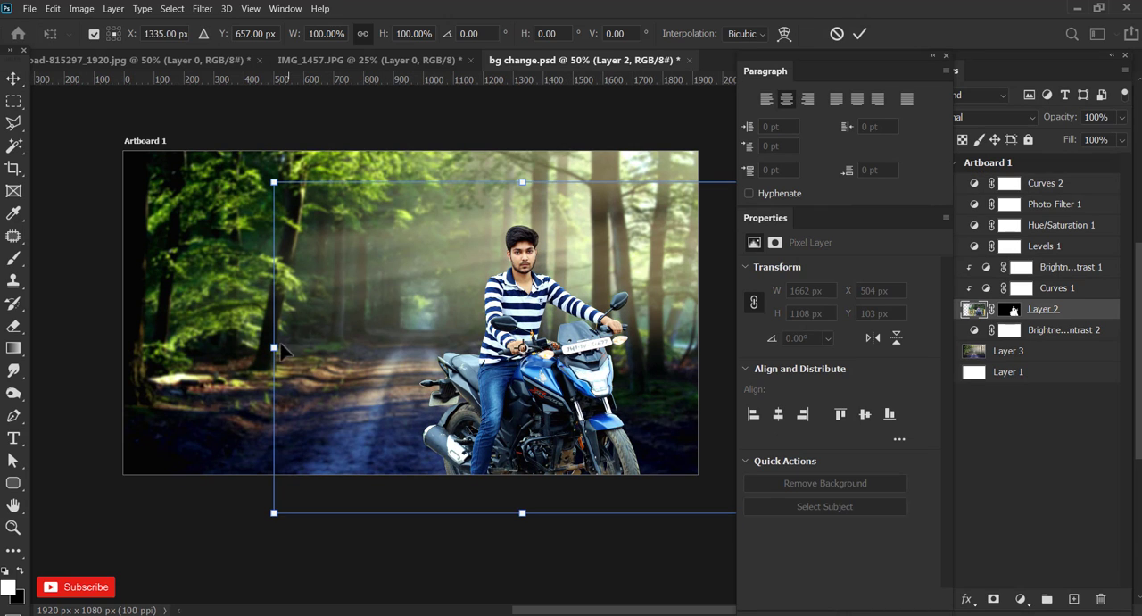
drag(275, 347, 294, 348)
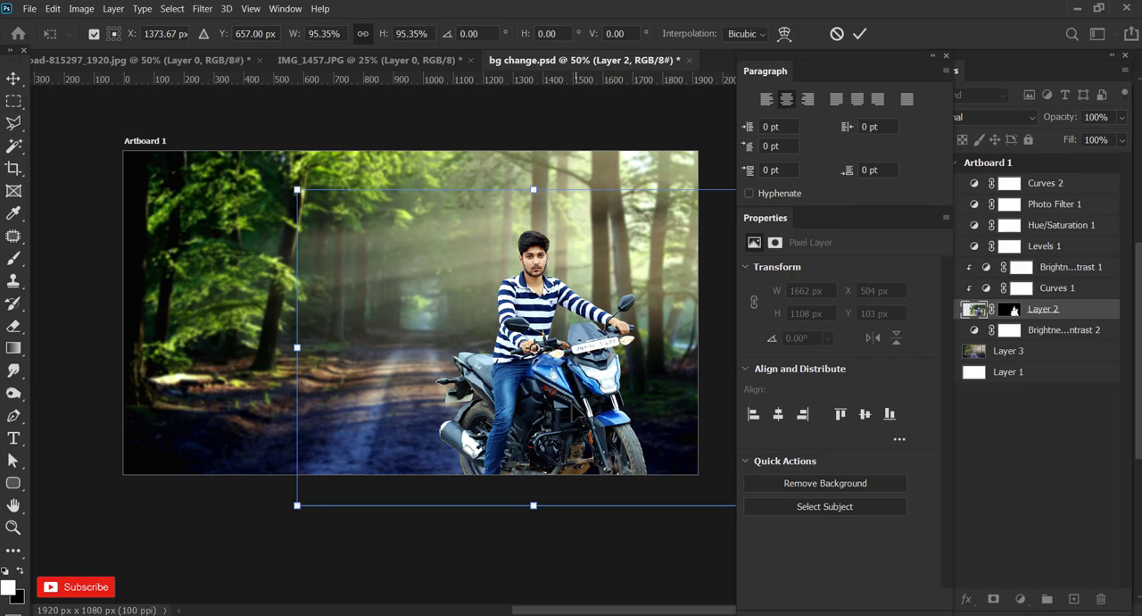
drag(581, 400, 575, 406)
drag(580, 361, 578, 356)
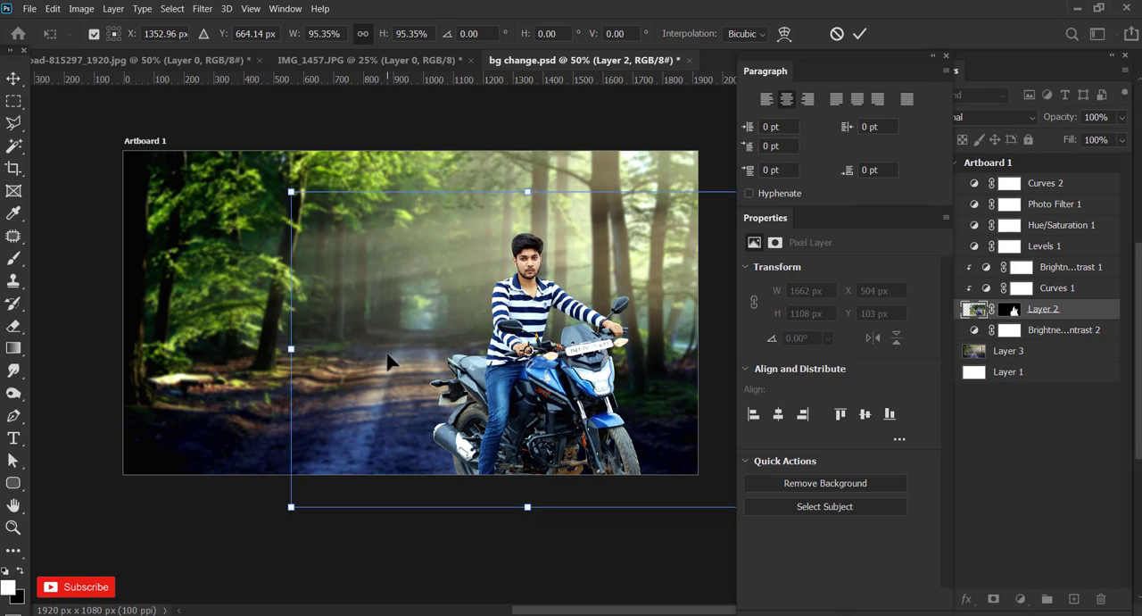
drag(286, 351, 268, 350)
drag(496, 411, 507, 408)
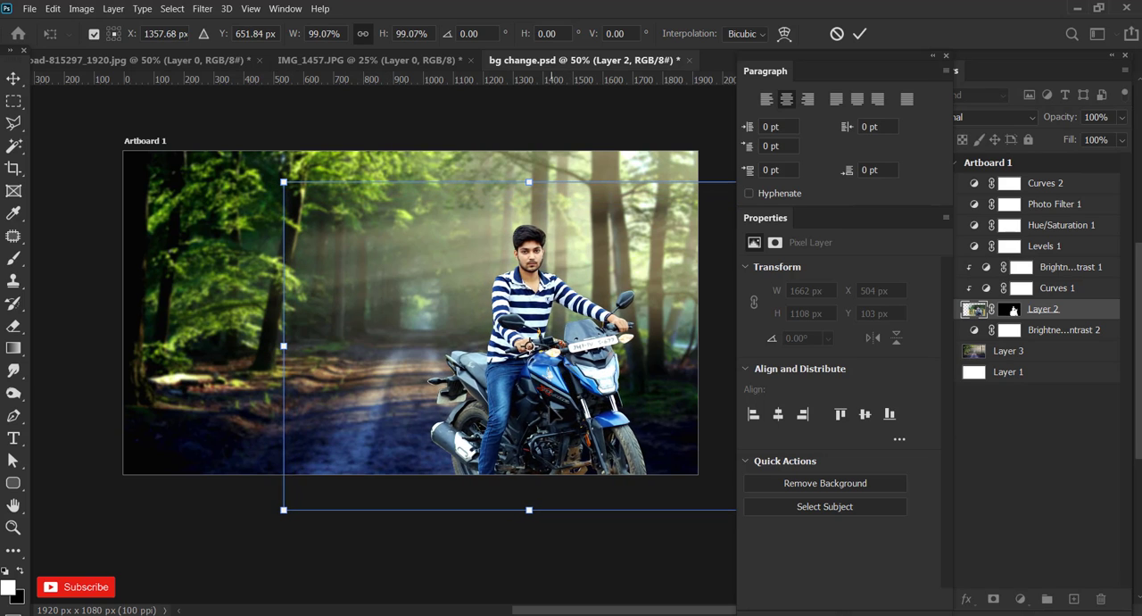
click(859, 33)
key(ctrl+plus)
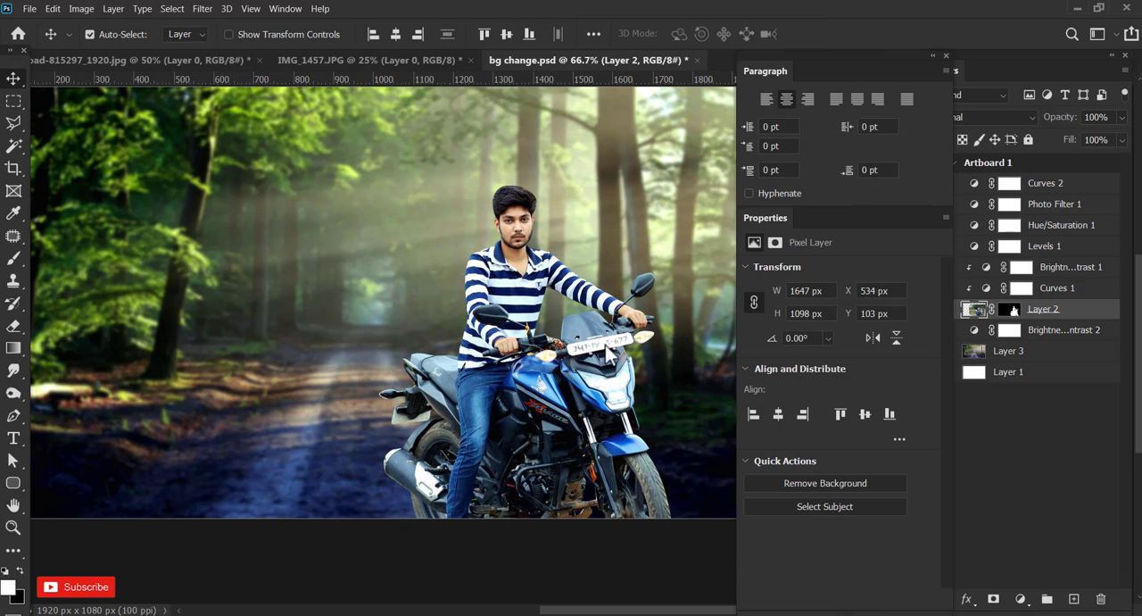
Add a Levels adjustment clipped to Layer 2 with black input 64, midtone 0.95 and white input 248.
scroll(608, 364, up, 3)
scroll(608, 363, down, 3)
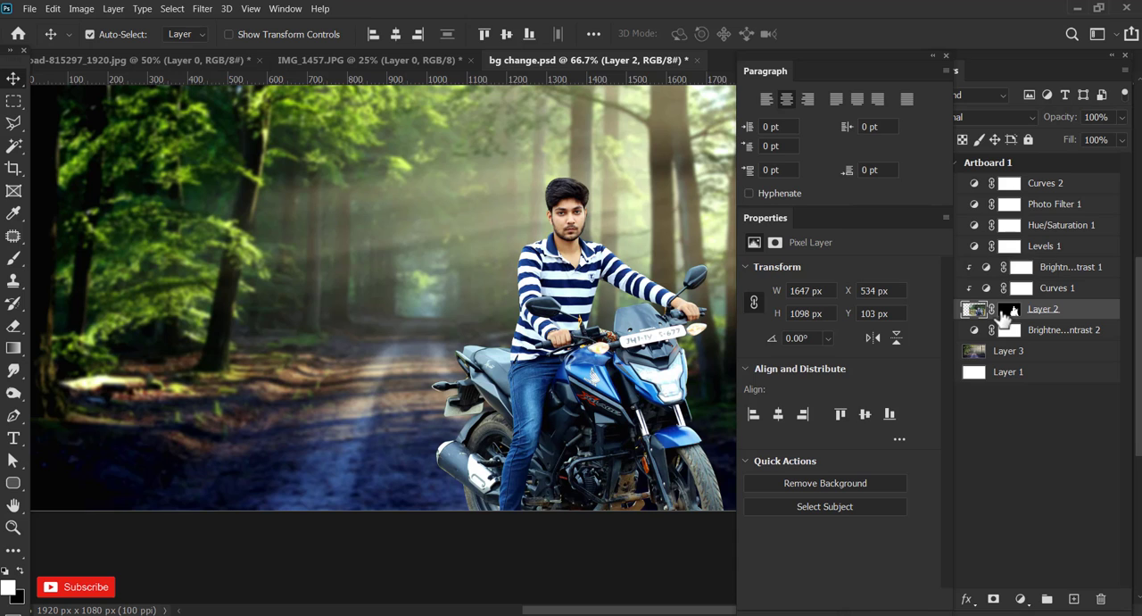
click(1020, 598)
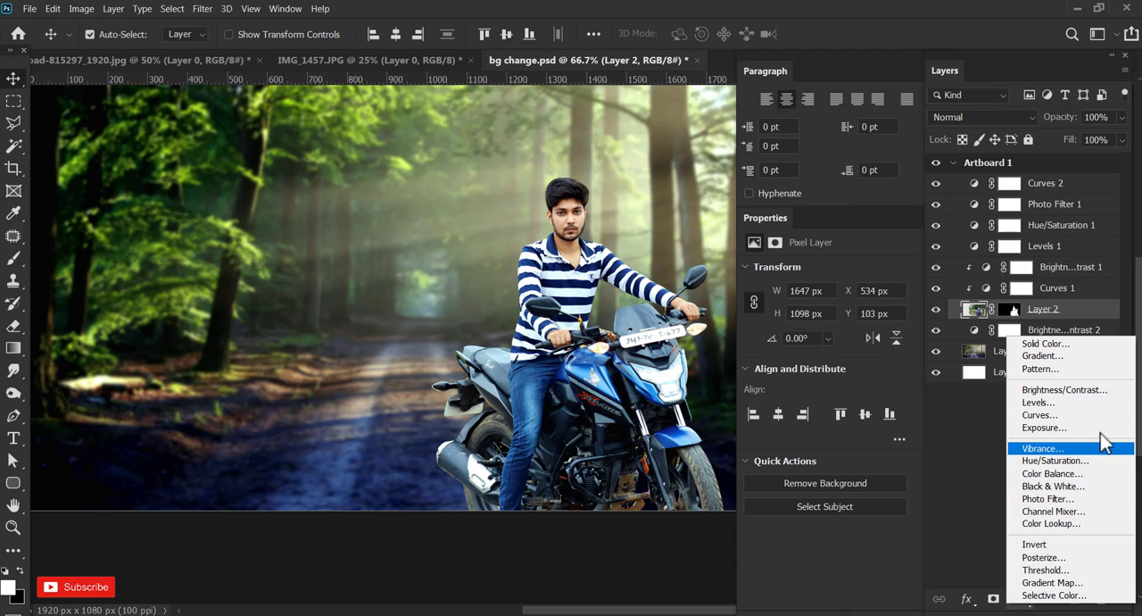
click(1101, 404)
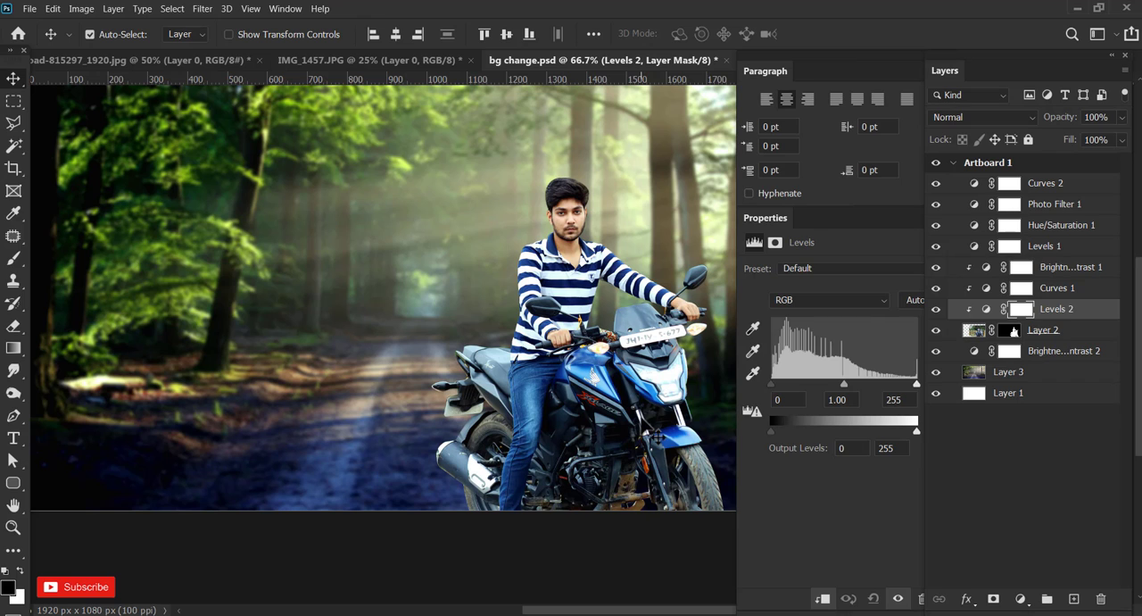
drag(833, 382, 823, 384)
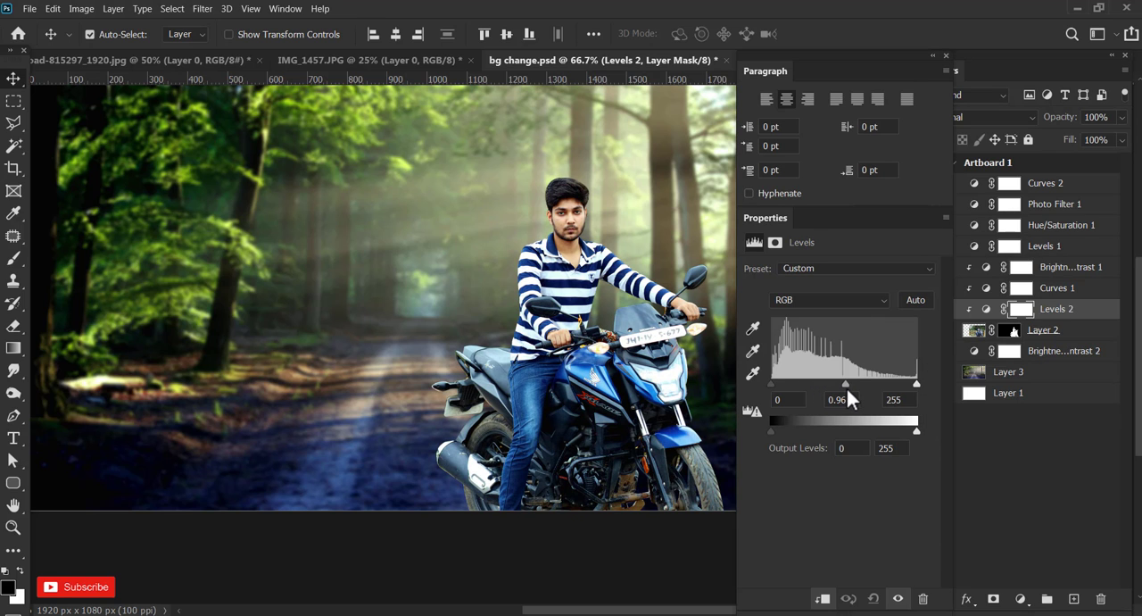
mouse_move(771, 383)
mouse_down()
mouse_move(789, 383)
mouse_move(778, 382)
mouse_up()
mouse_move(916, 383)
mouse_down()
mouse_move(903, 381)
mouse_move(914, 384)
mouse_up()
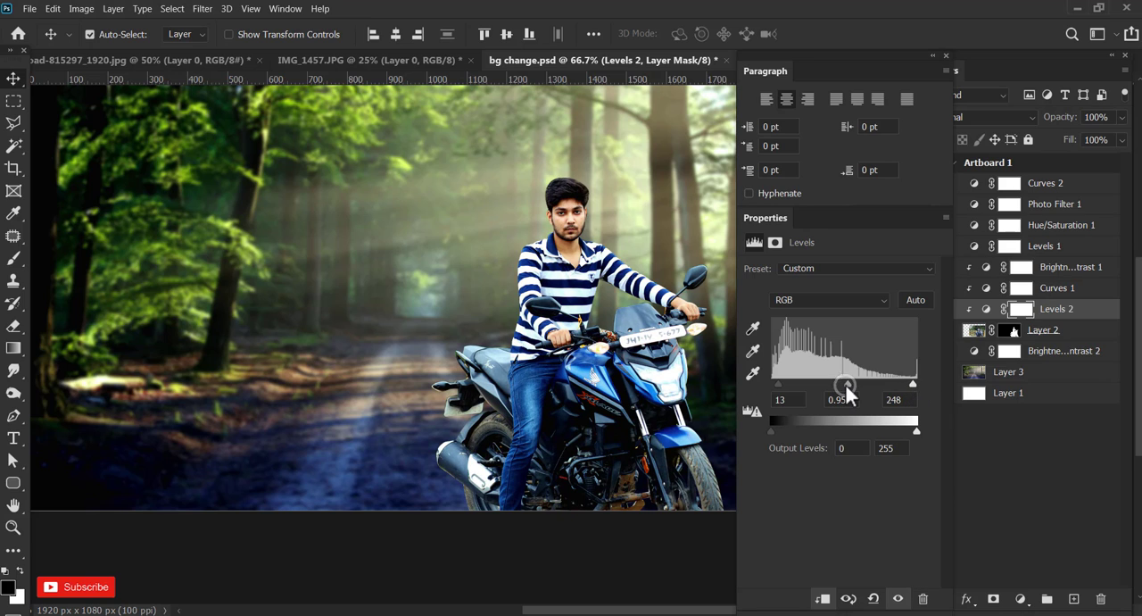
drag(770, 383, 778, 381)
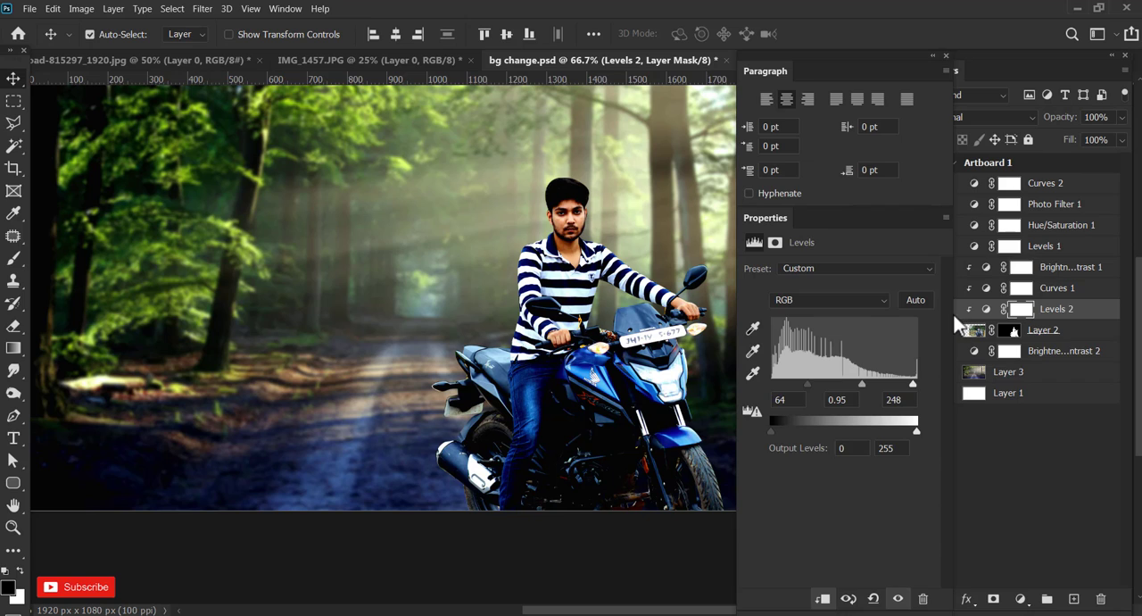
Paint black on the Levels 2 mask over the rider and motorcycle, raising the brush to 56% opacity and 51% flow, and compare before and after.
click(1022, 312)
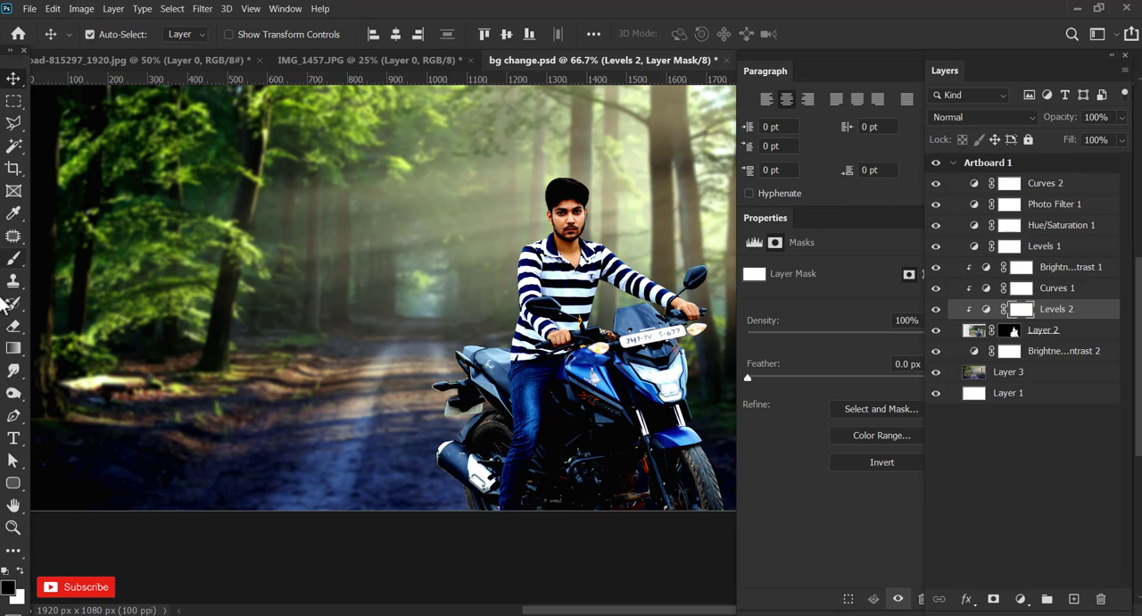
key(b)
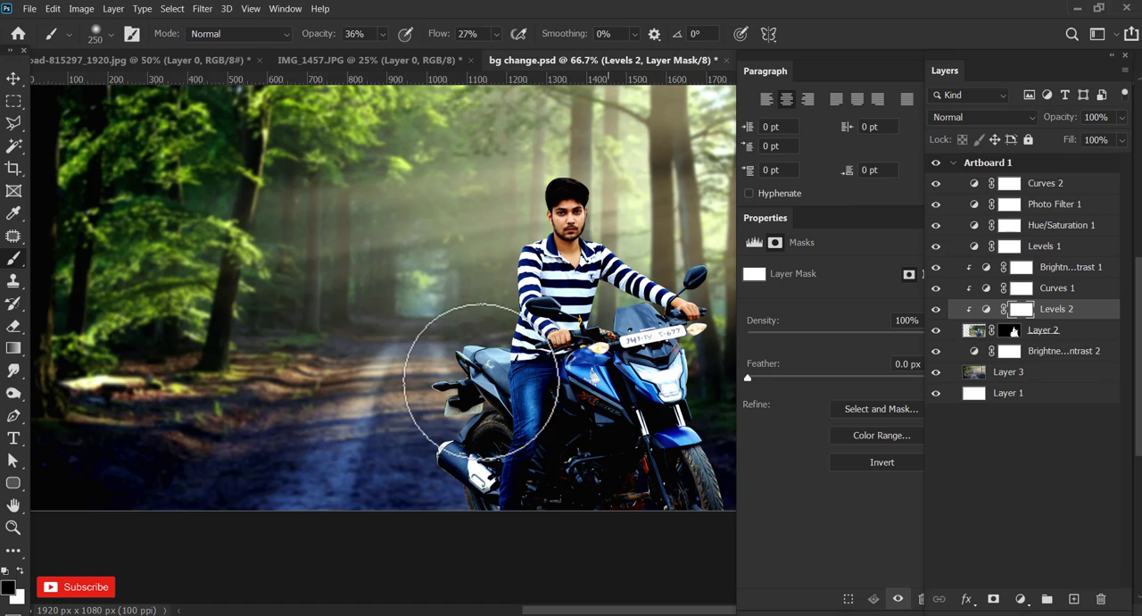
drag(482, 381, 497, 340)
drag(383, 37, 400, 42)
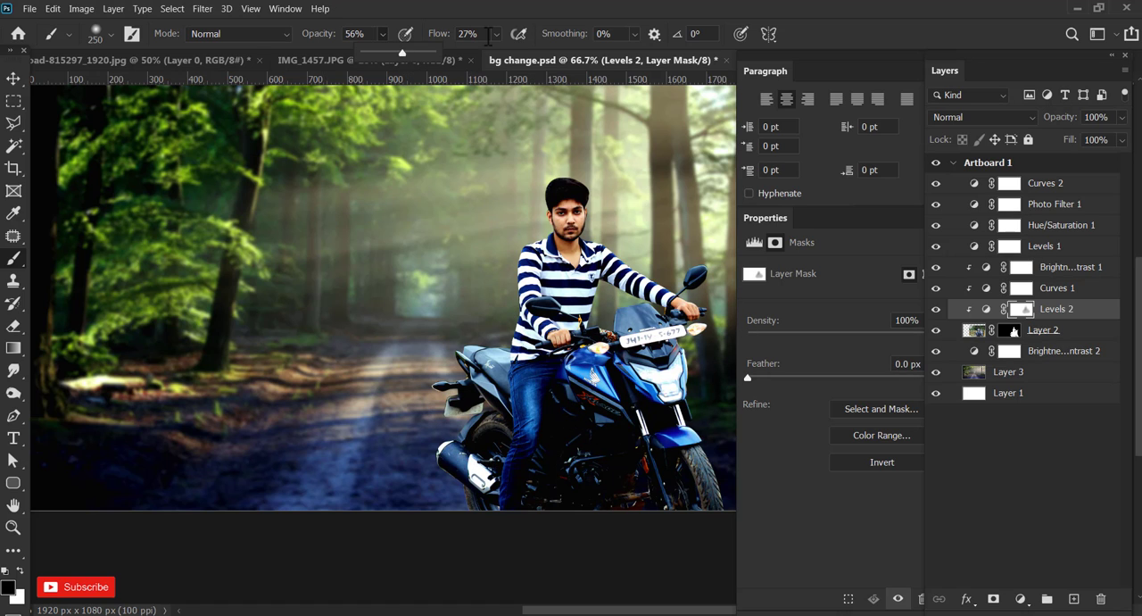
click(496, 34)
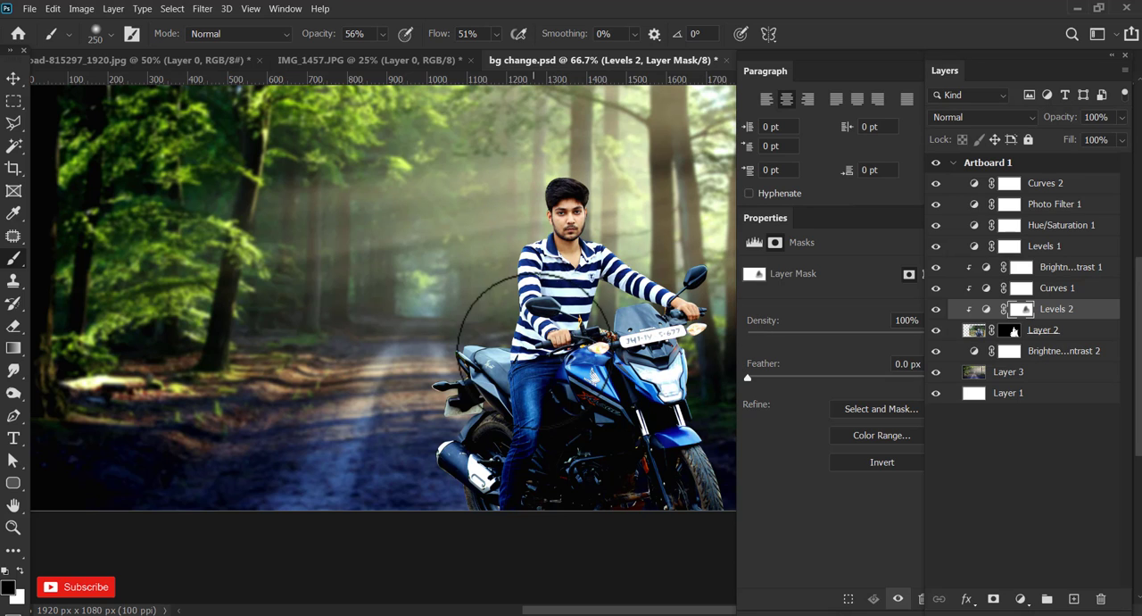
mouse_move(541, 251)
mouse_down()
mouse_move(582, 324)
mouse_move(561, 347)
mouse_up()
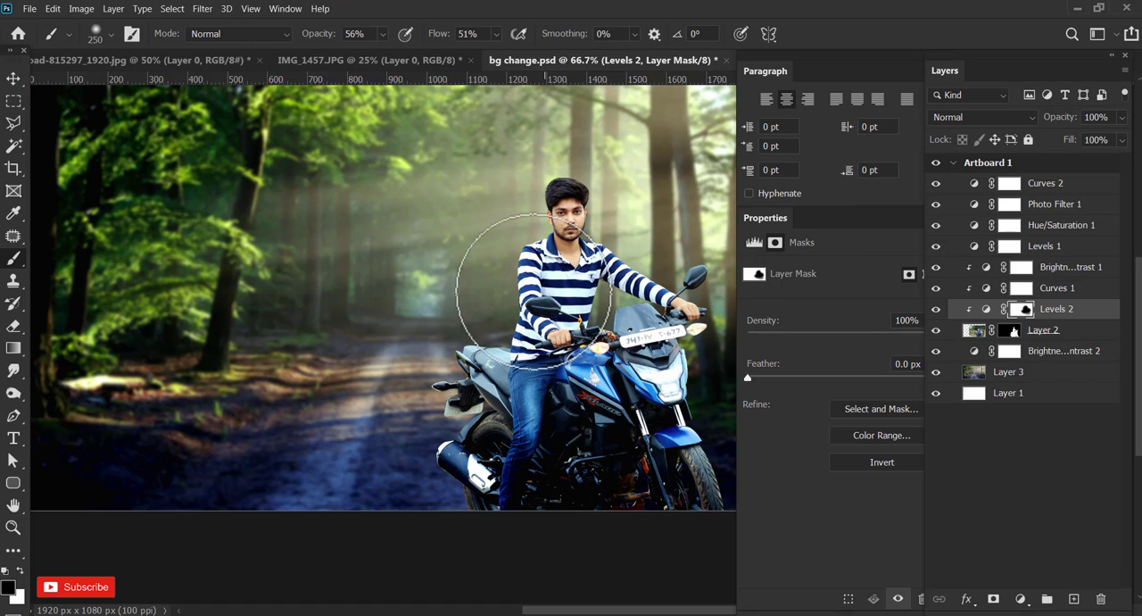
click(936, 310)
click(935, 308)
click(936, 309)
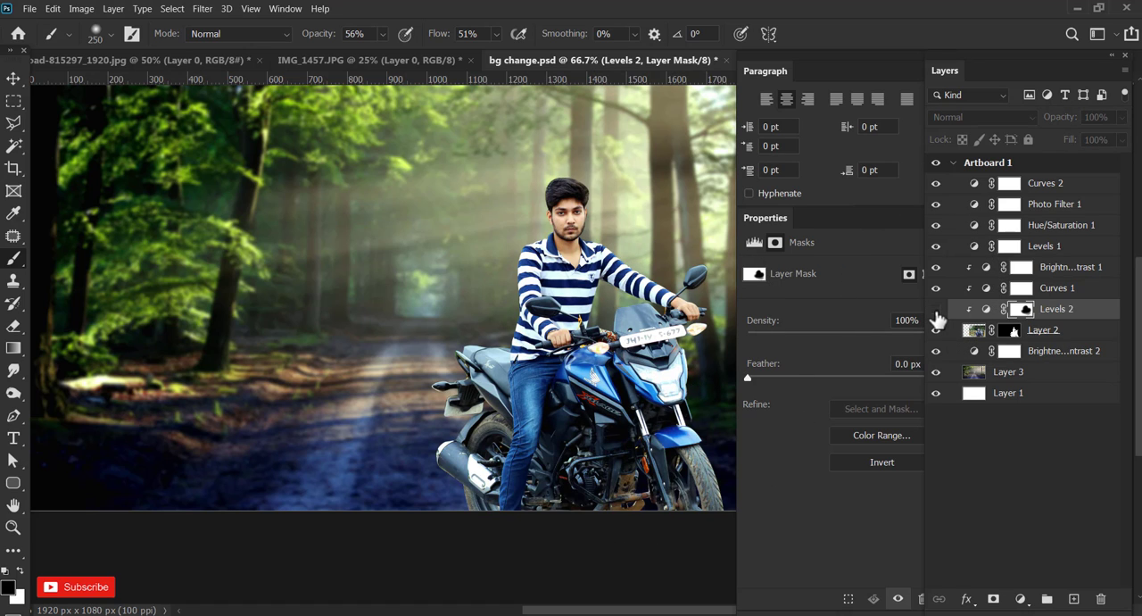
click(936, 308)
Select Layer 3 and outline the whole ground and road area below the tree line with the Polygonal Lasso, down past the artboard's lower edge.
click(13, 79)
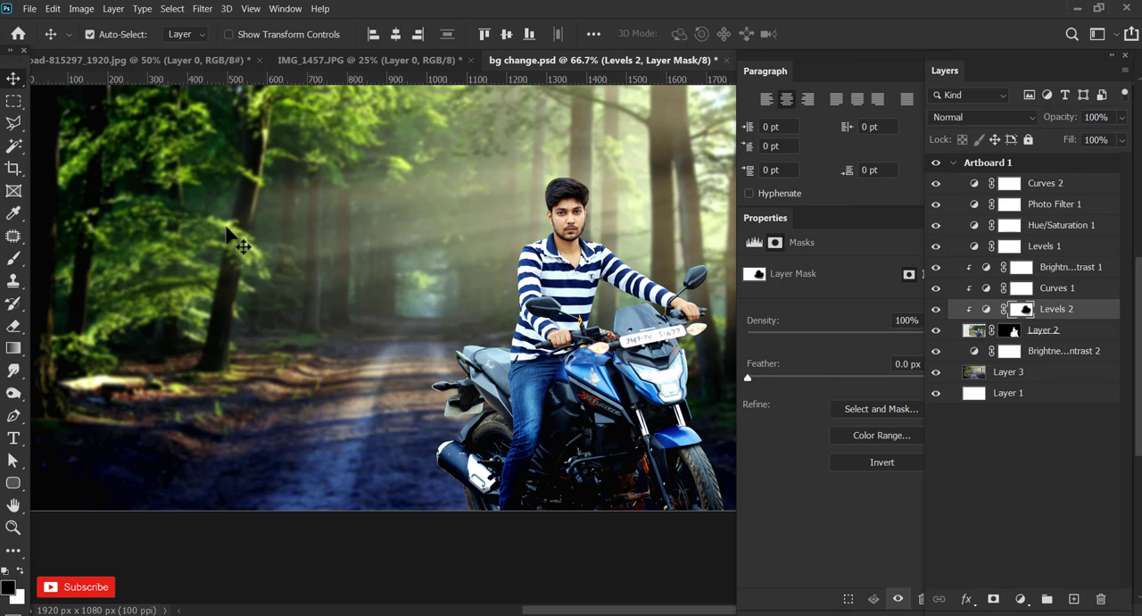
click(398, 435)
drag(385, 385, 413, 372)
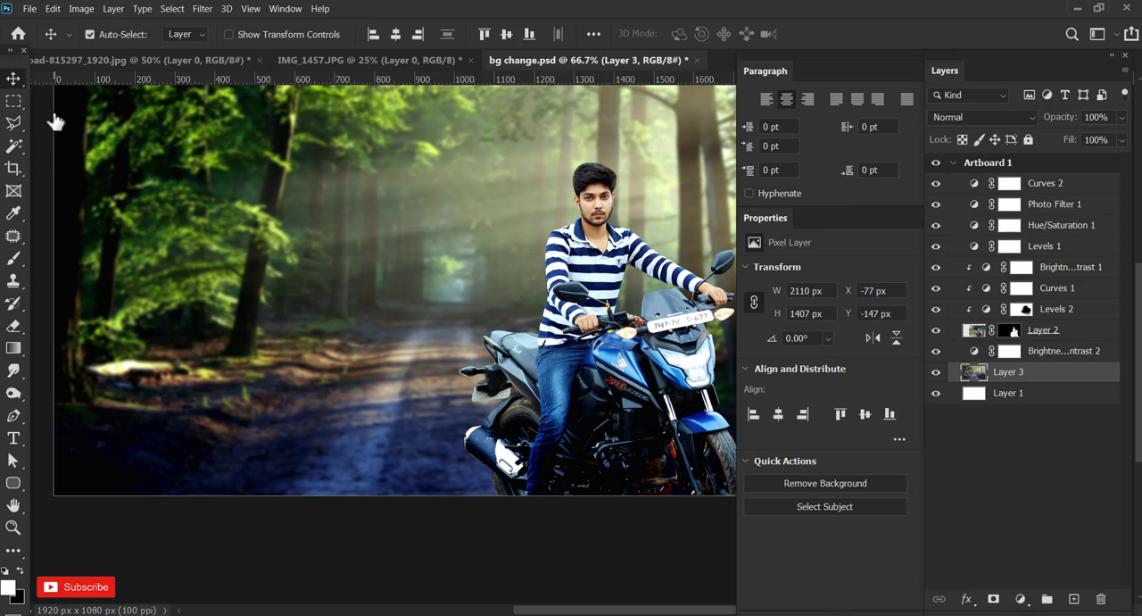
click(13, 124)
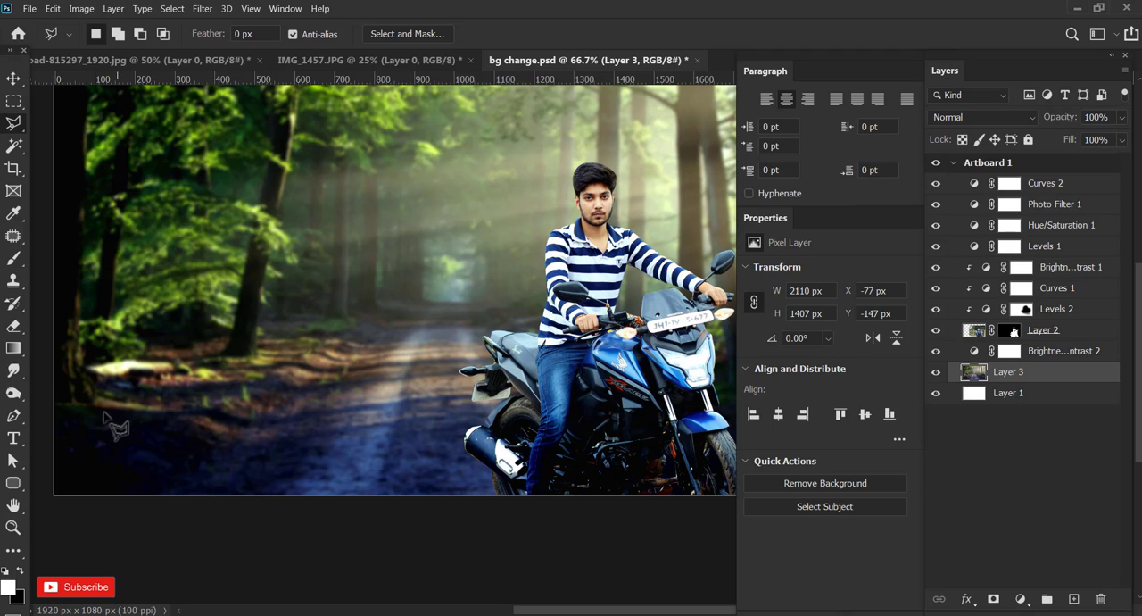
click(50, 431)
click(149, 377)
click(239, 361)
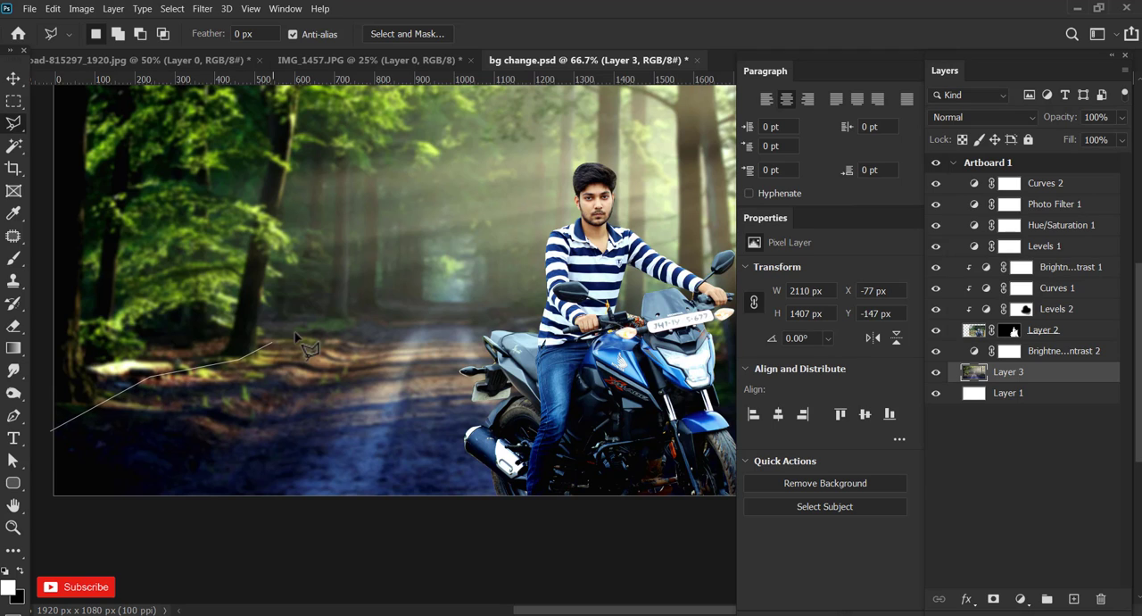
click(272, 342)
click(393, 309)
click(426, 301)
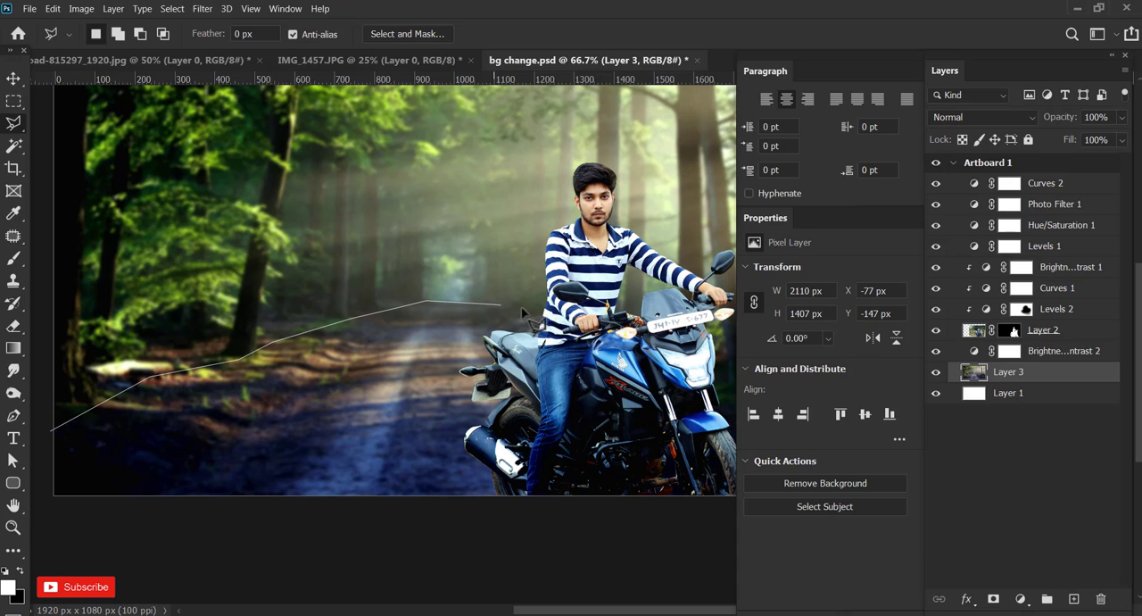
click(544, 302)
click(711, 334)
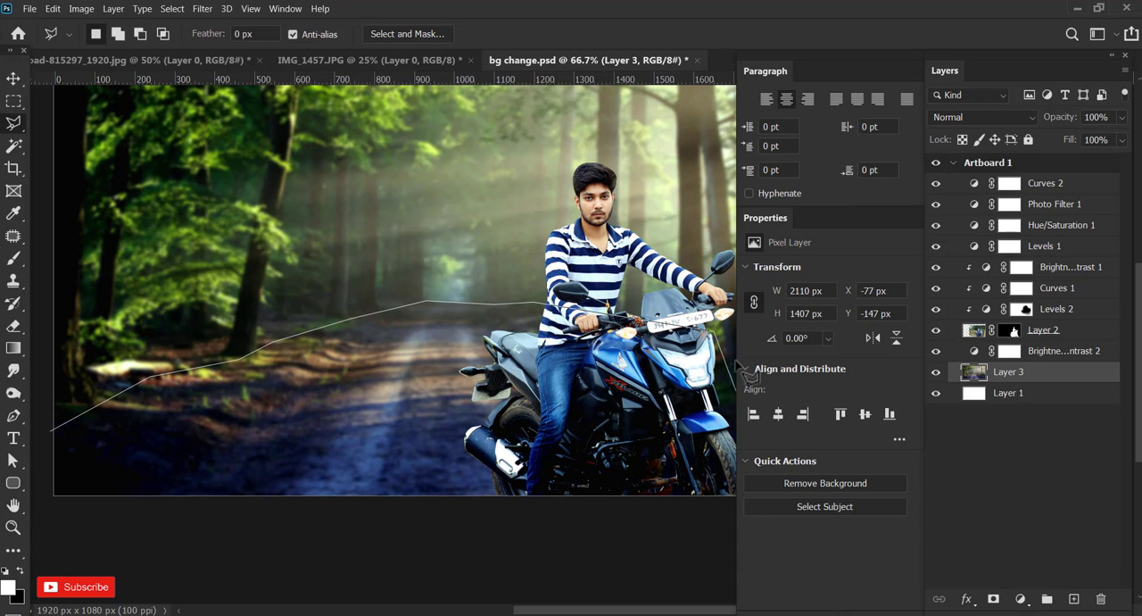
mouse_move(656, 446)
mouse_down()
mouse_move(554, 445)
mouse_move(557, 436)
mouse_up()
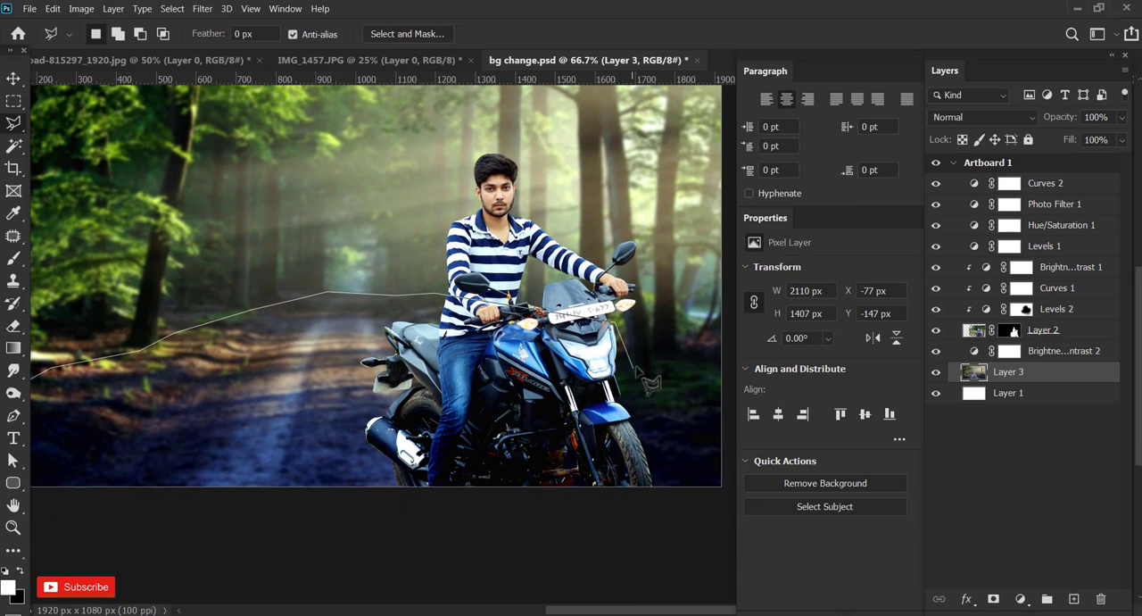
click(636, 365)
click(661, 356)
click(732, 359)
click(721, 507)
mouse_move(368, 503)
mouse_down()
mouse_move(461, 515)
mouse_move(512, 495)
mouse_up()
click(94, 496)
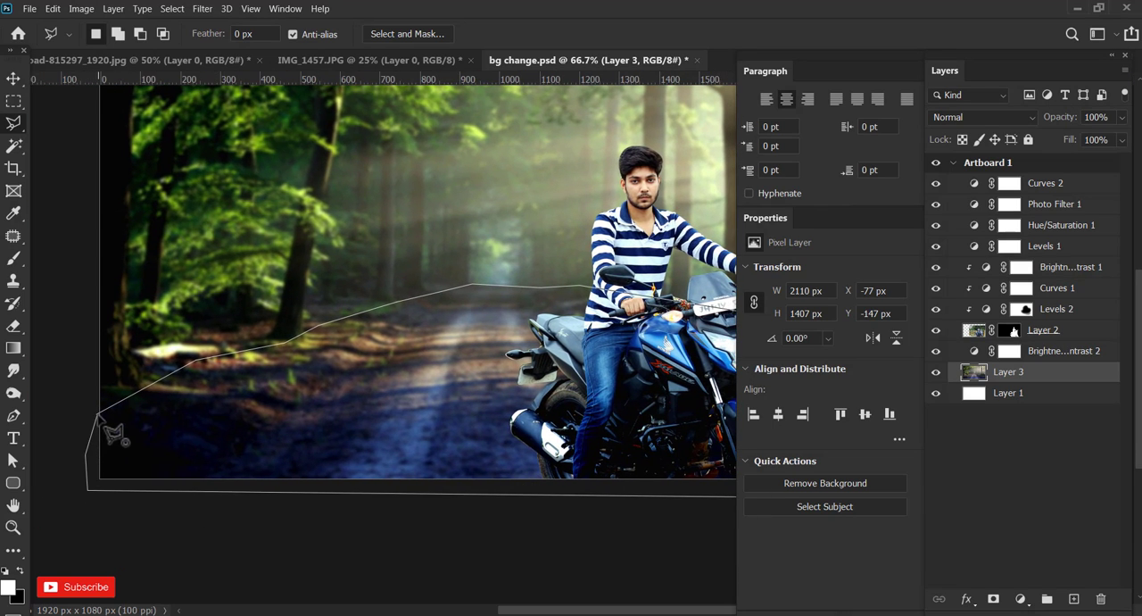
click(97, 414)
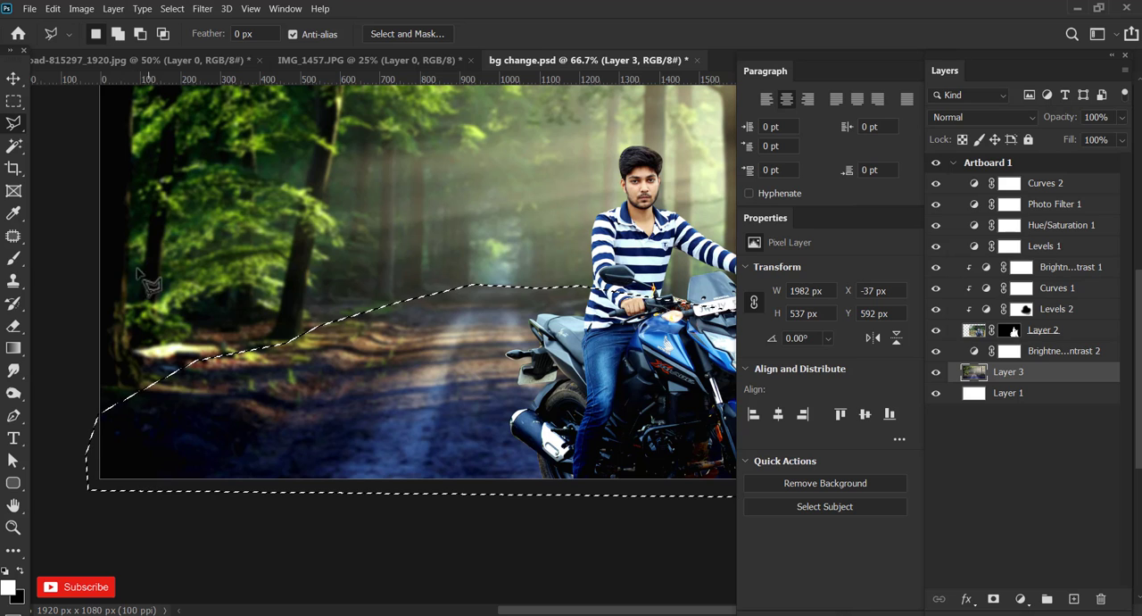
Copy the selected ground onto its own layer and move it back over the original ground at X -62, Y 587 px.
click(55, 8)
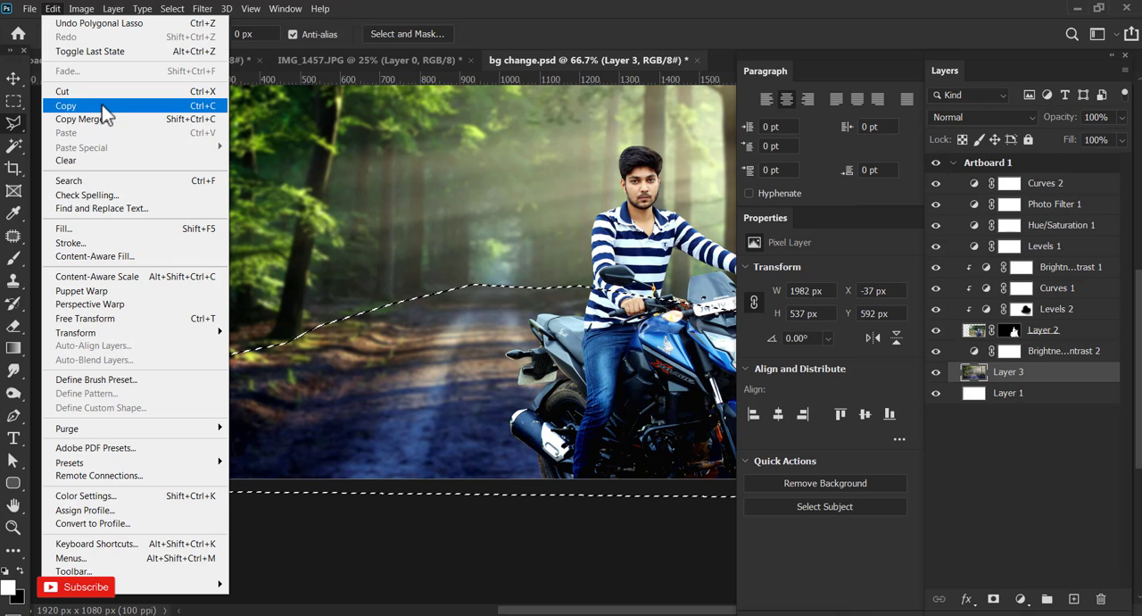
click(98, 108)
click(54, 9)
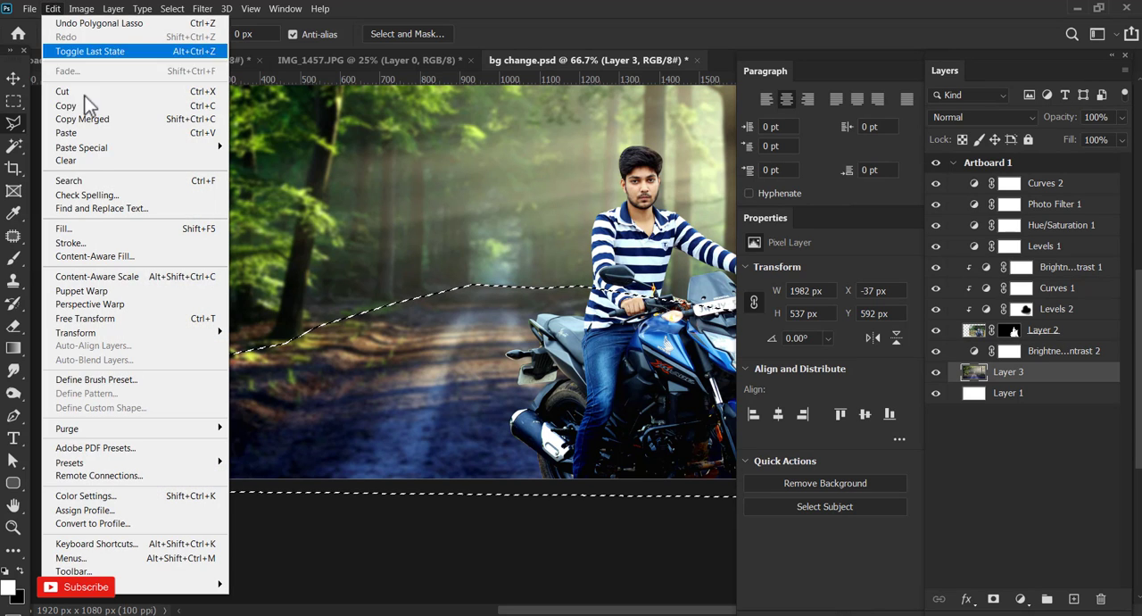
click(97, 130)
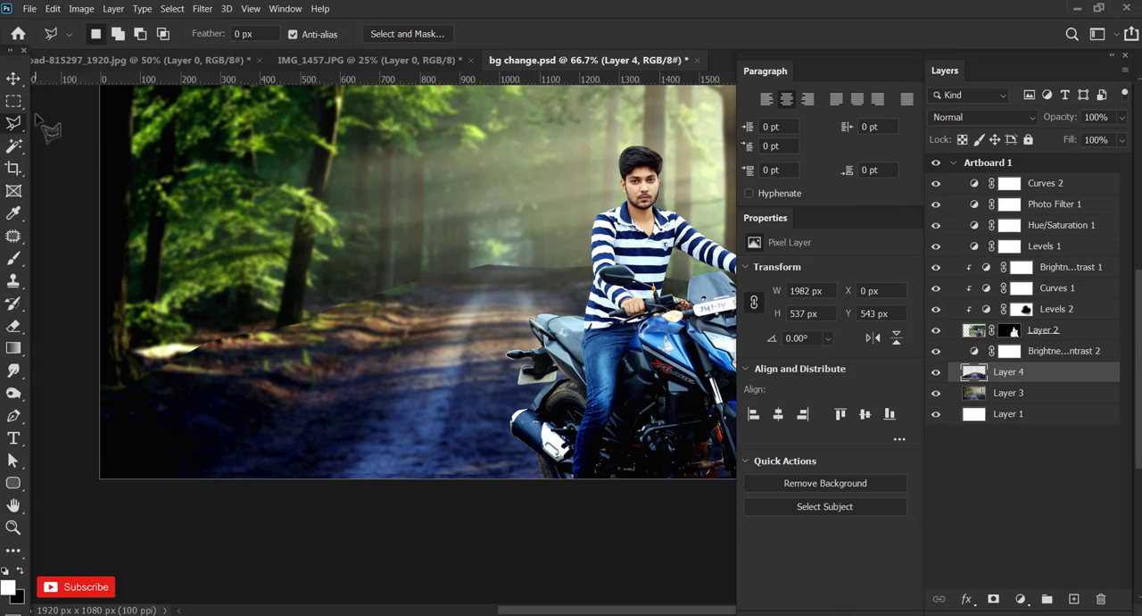
click(14, 79)
mouse_move(468, 312)
mouse_down()
mouse_move(462, 357)
mouse_move(453, 319)
mouse_move(450, 346)
mouse_move(456, 339)
mouse_up()
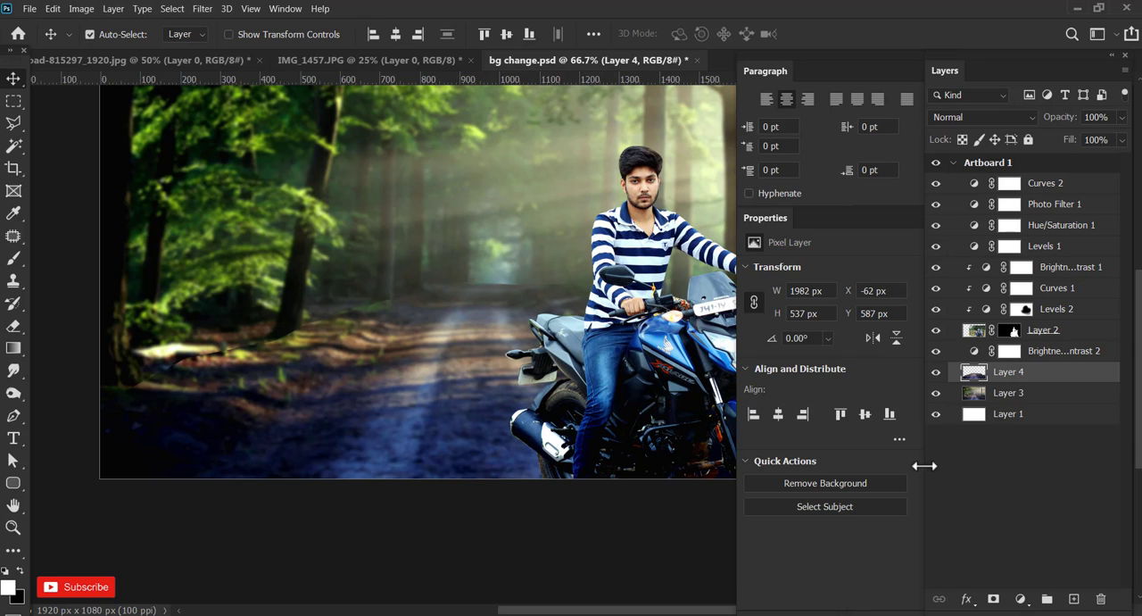
Apply a Levels correction to the ground copy, Layer 4, with black input 26, midtone 1.05 and white input 252.
click(88, 9)
mouse_move(191, 43)
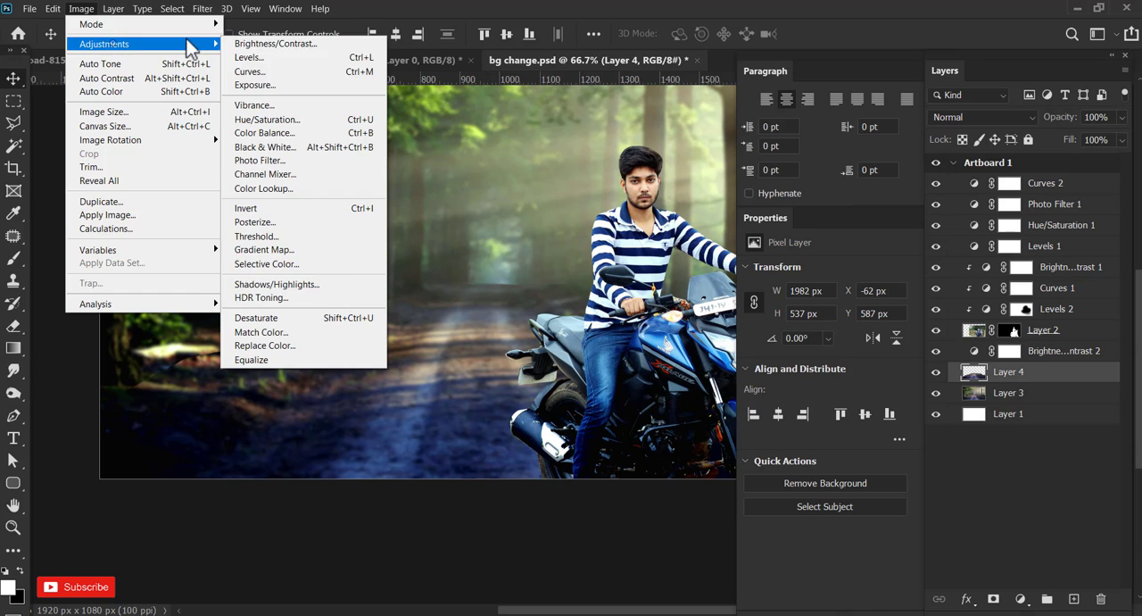
click(260, 66)
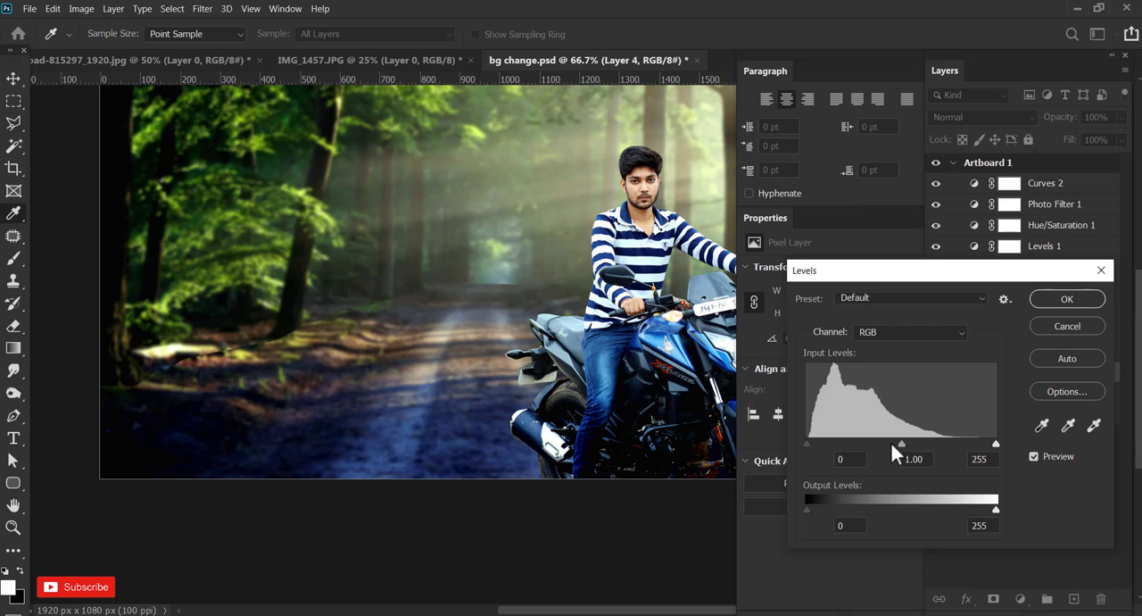
mouse_move(891, 445)
mouse_down()
mouse_move(874, 442)
mouse_move(896, 446)
mouse_up()
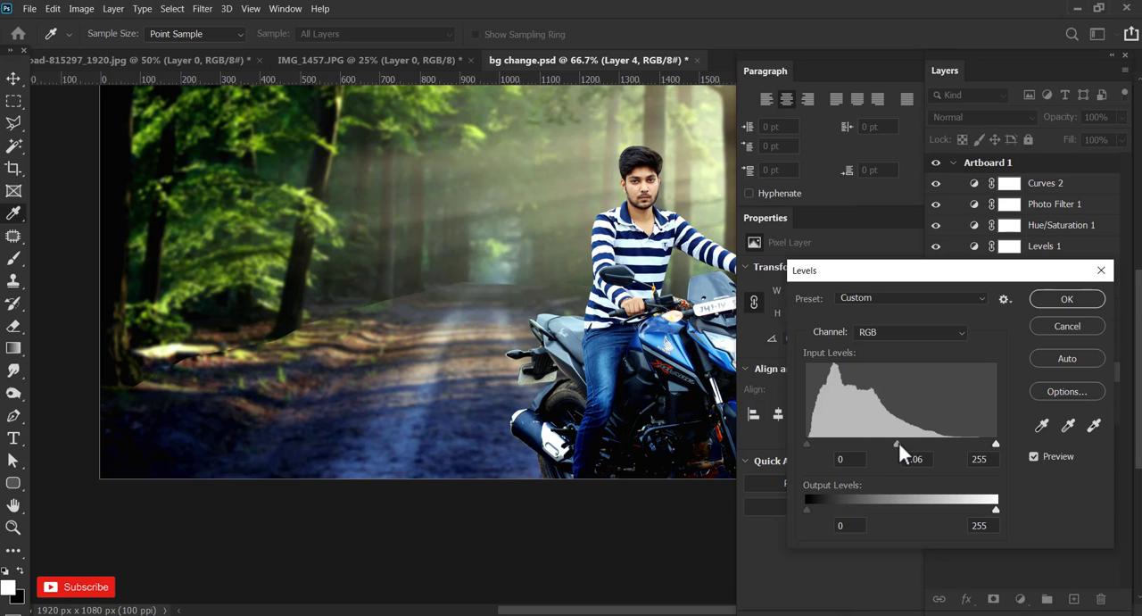
drag(807, 442, 827, 443)
drag(988, 444, 991, 442)
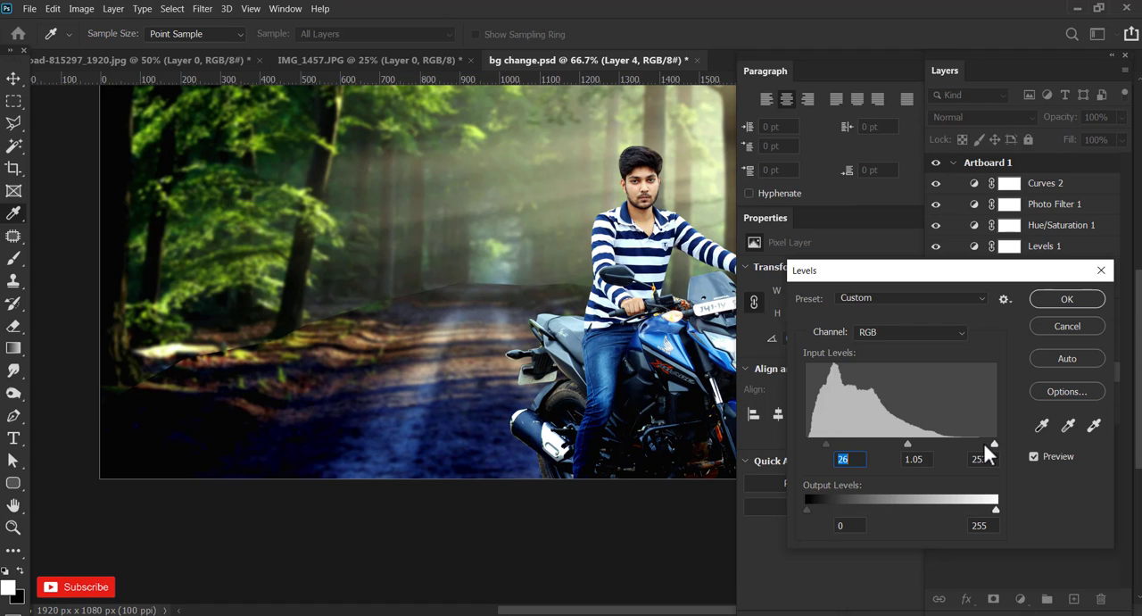
click(989, 443)
click(826, 441)
text(238)
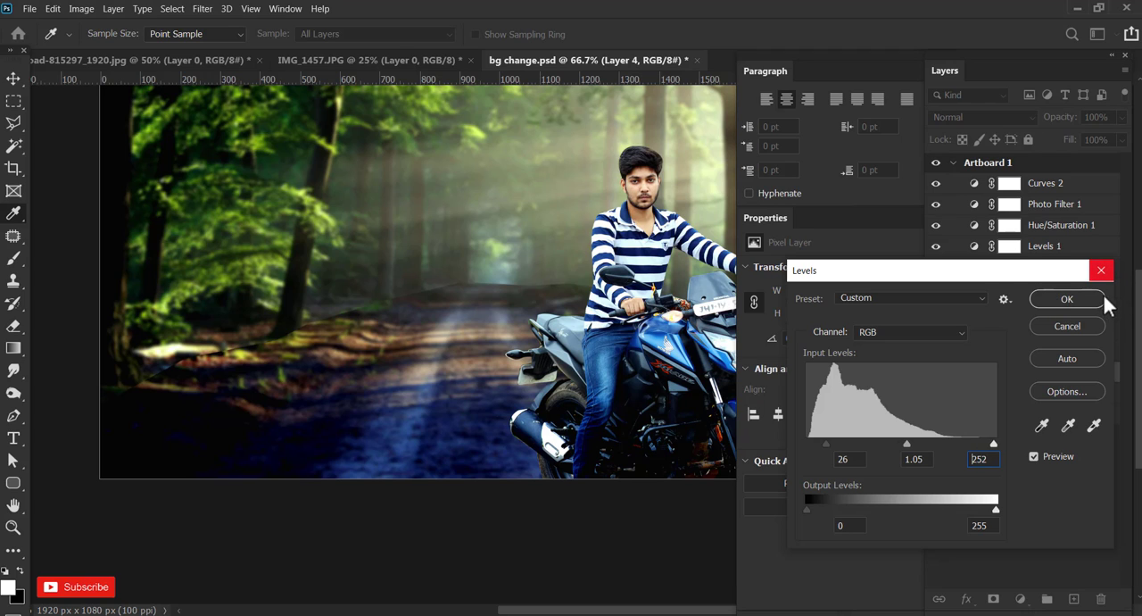
click(1086, 297)
click(1087, 297)
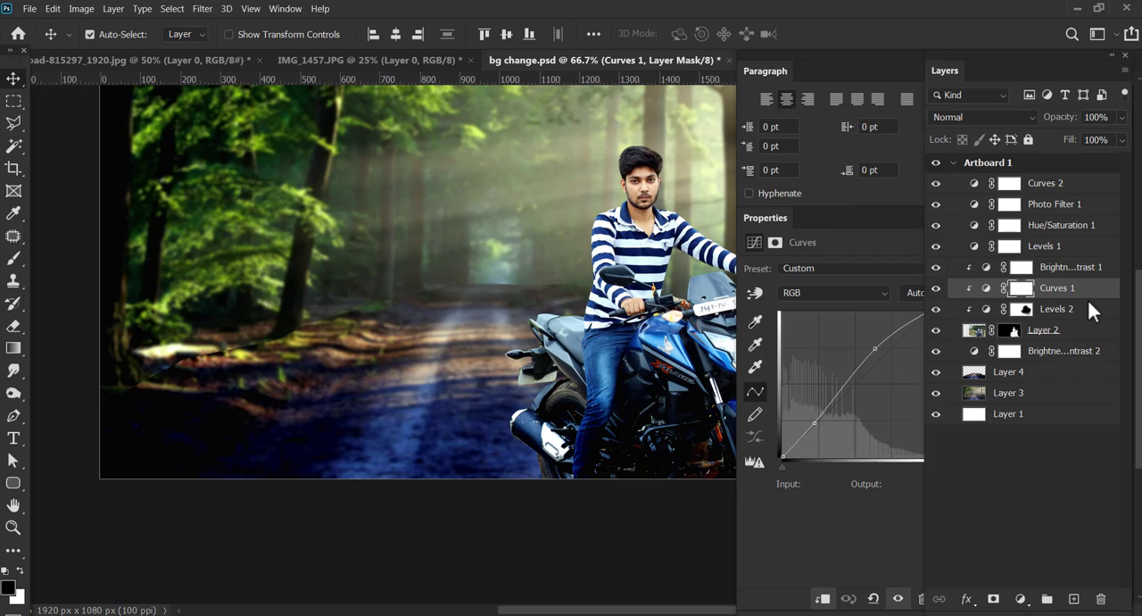
Reselect Layer 4 and darken it with a second Levels correction, setting the midtone input to 0.71.
click(455, 410)
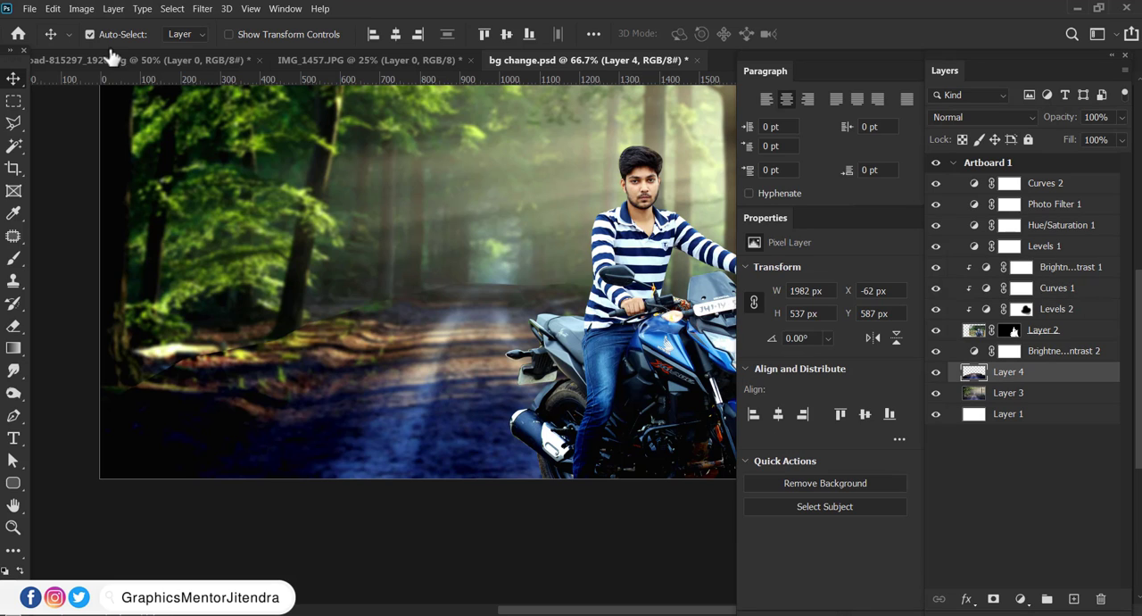
click(77, 8)
mouse_move(138, 57)
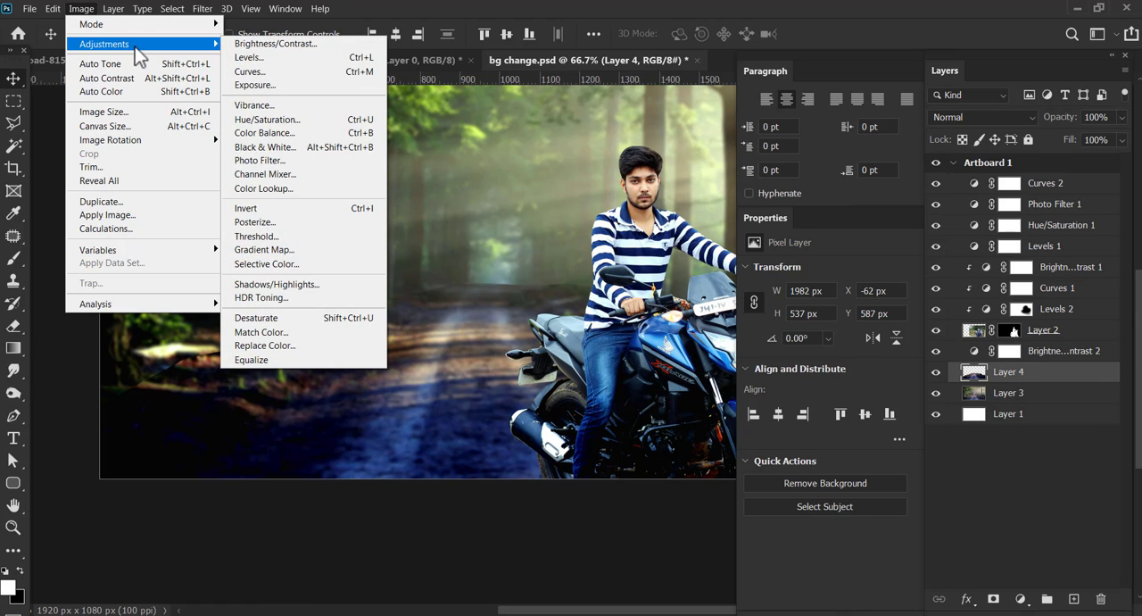
click(249, 57)
mouse_move(901, 444)
mouse_down()
mouse_move(891, 444)
mouse_move(922, 444)
mouse_up()
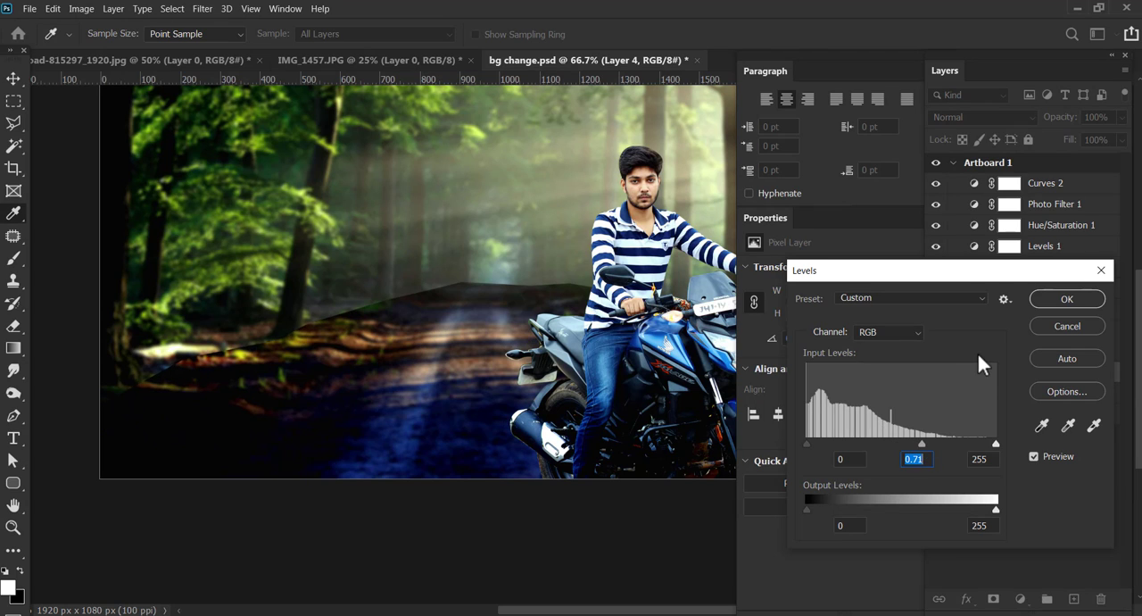
click(1053, 300)
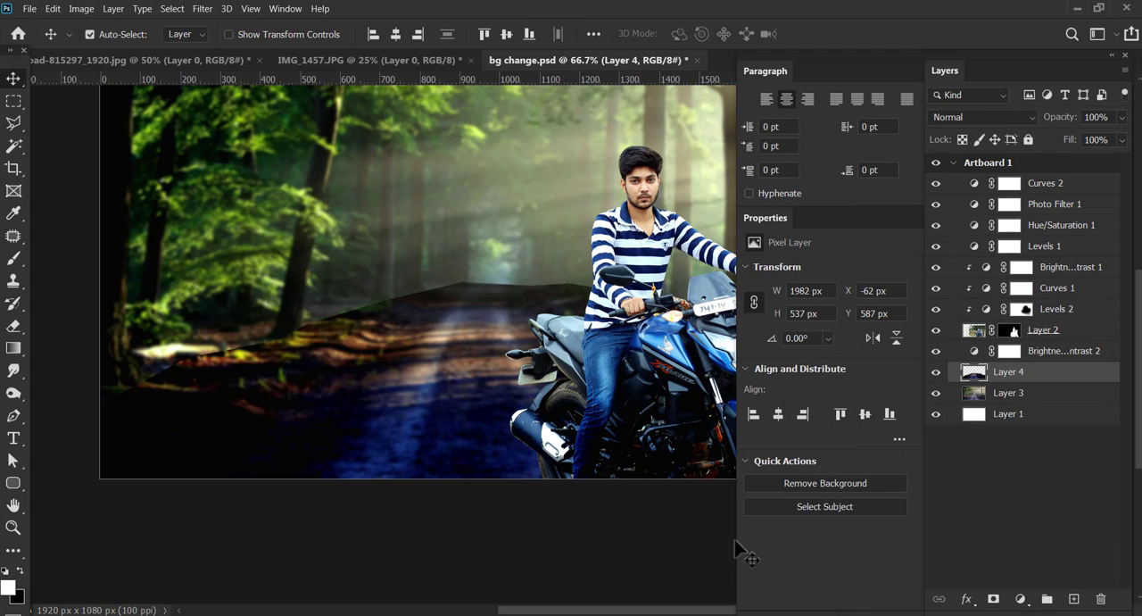
Add a layer mask to Layer 4 and paint black with a 250 px soft brush along the ground's hard upper edge on both sides.
click(993, 600)
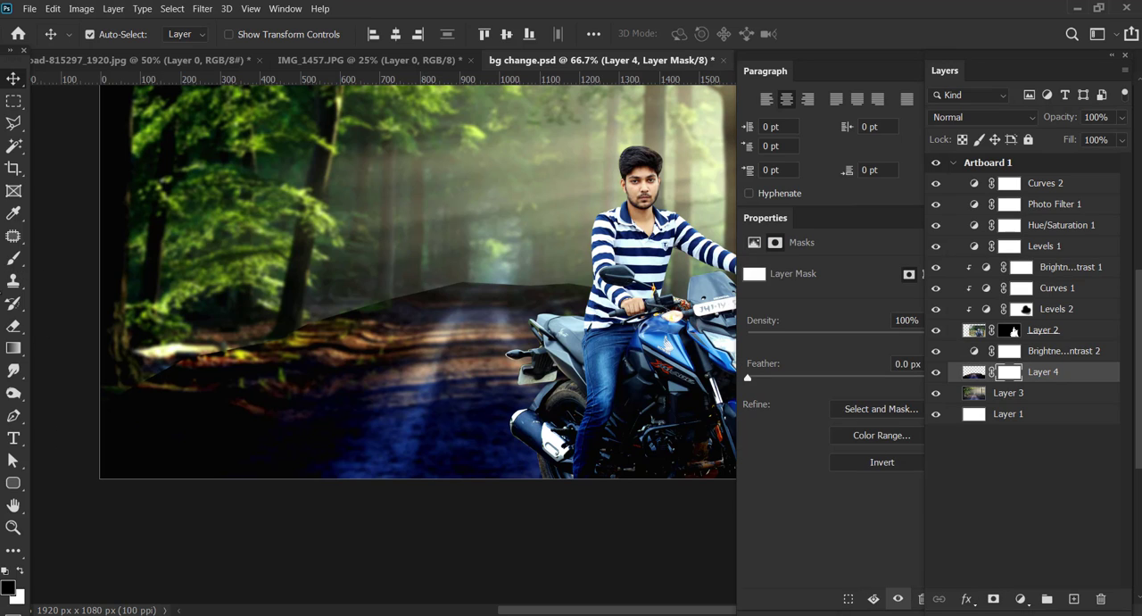
key(b)
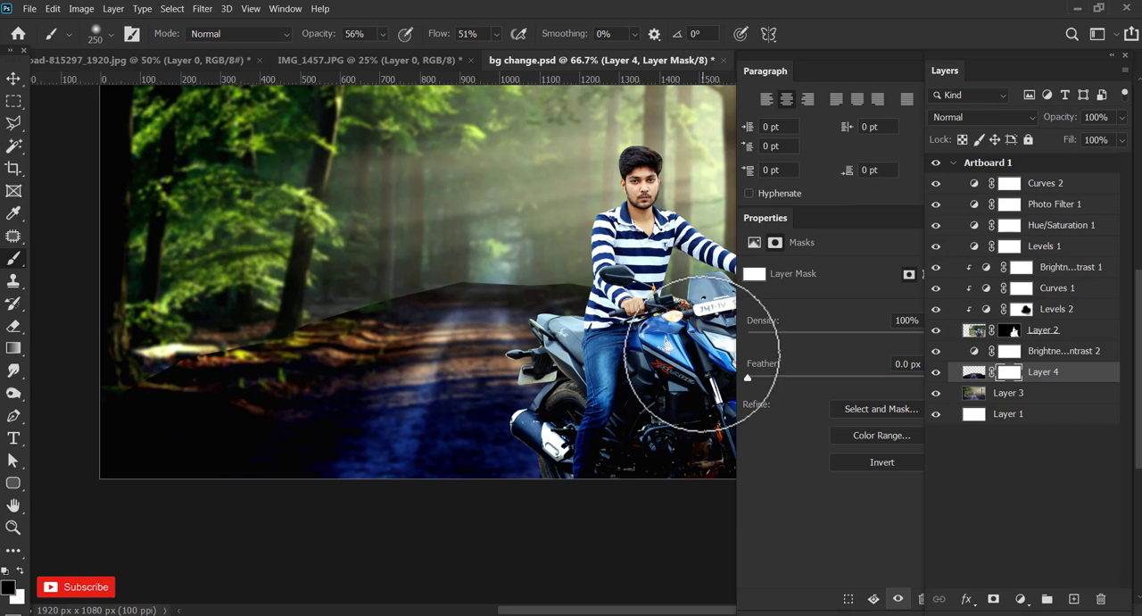
mouse_move(143, 372)
mouse_down()
mouse_move(339, 255)
mouse_move(472, 249)
mouse_move(408, 263)
mouse_move(327, 302)
mouse_move(281, 299)
mouse_move(535, 226)
mouse_move(595, 264)
mouse_move(347, 262)
mouse_up()
key(space)
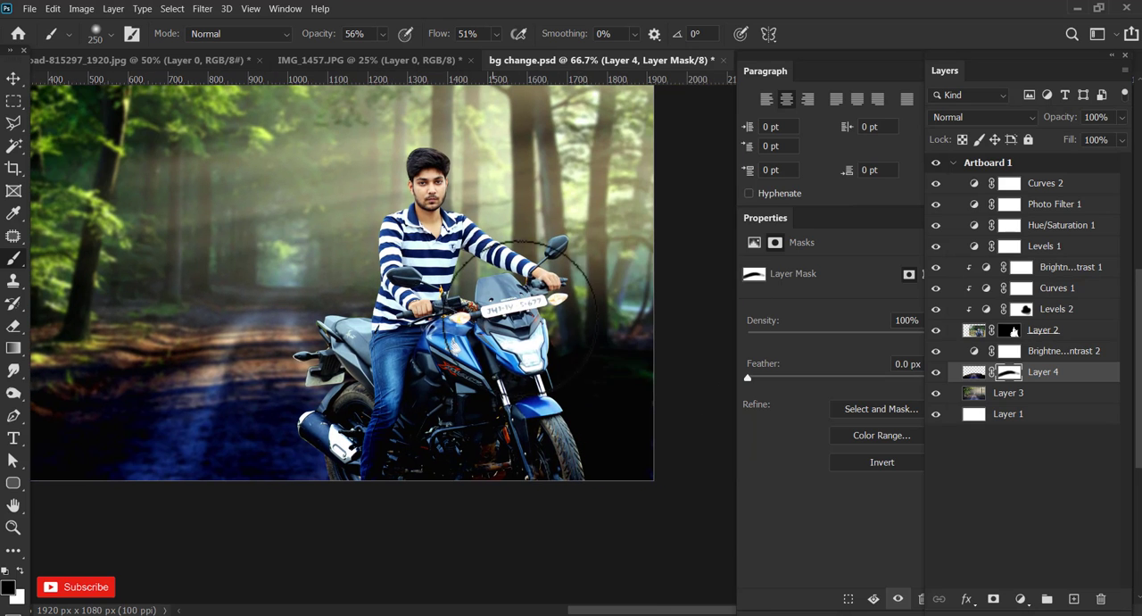
mouse_move(518, 288)
mouse_down()
mouse_move(557, 337)
mouse_move(698, 334)
mouse_move(591, 338)
mouse_up()
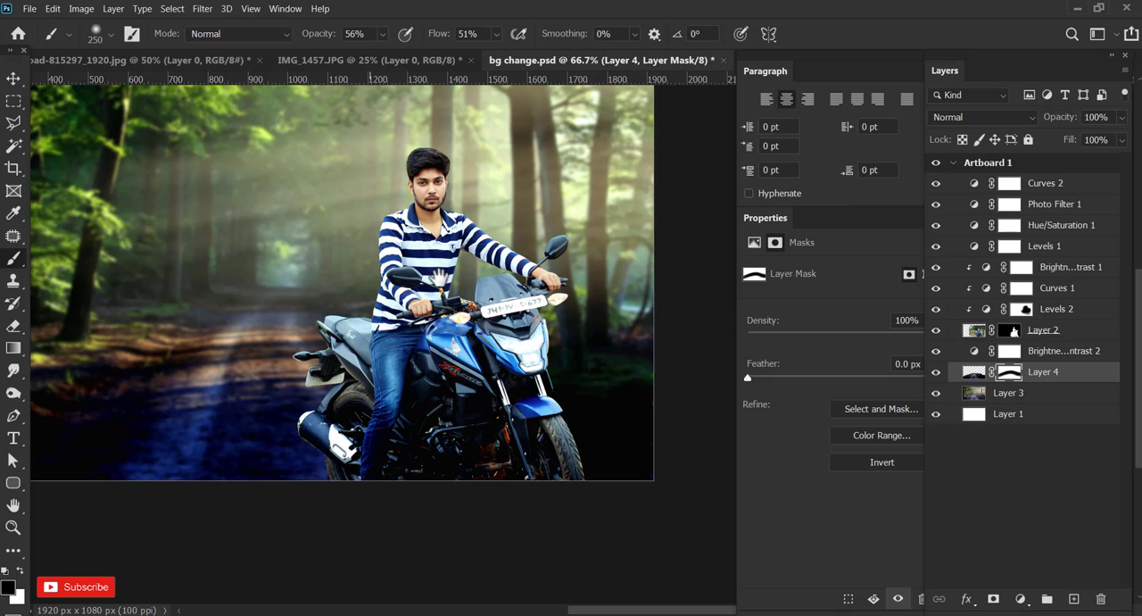
drag(287, 276, 408, 283)
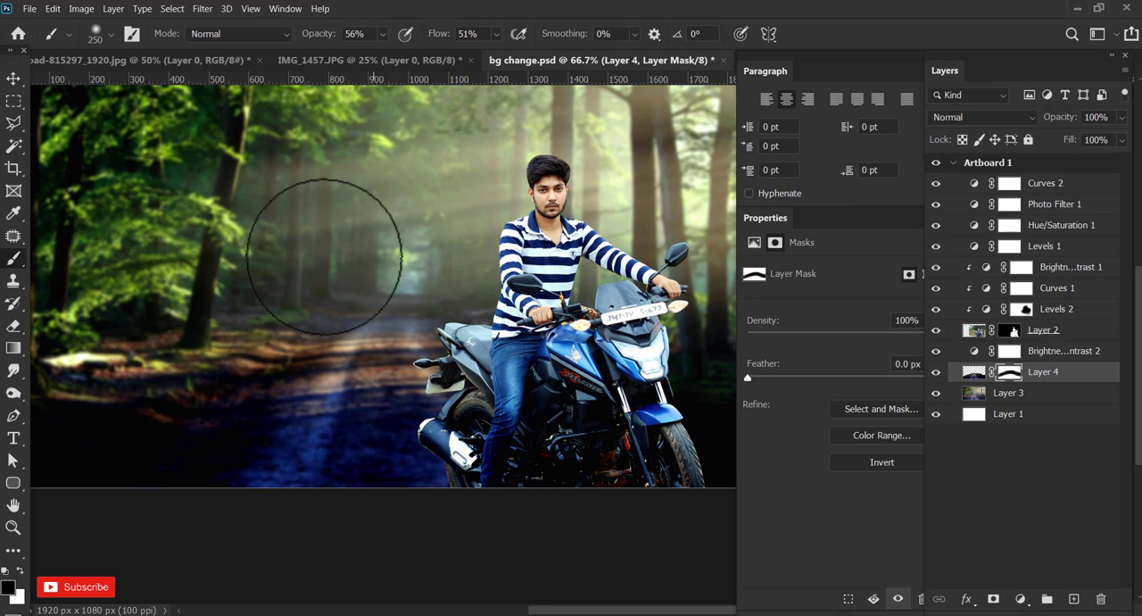
drag(259, 325, 311, 274)
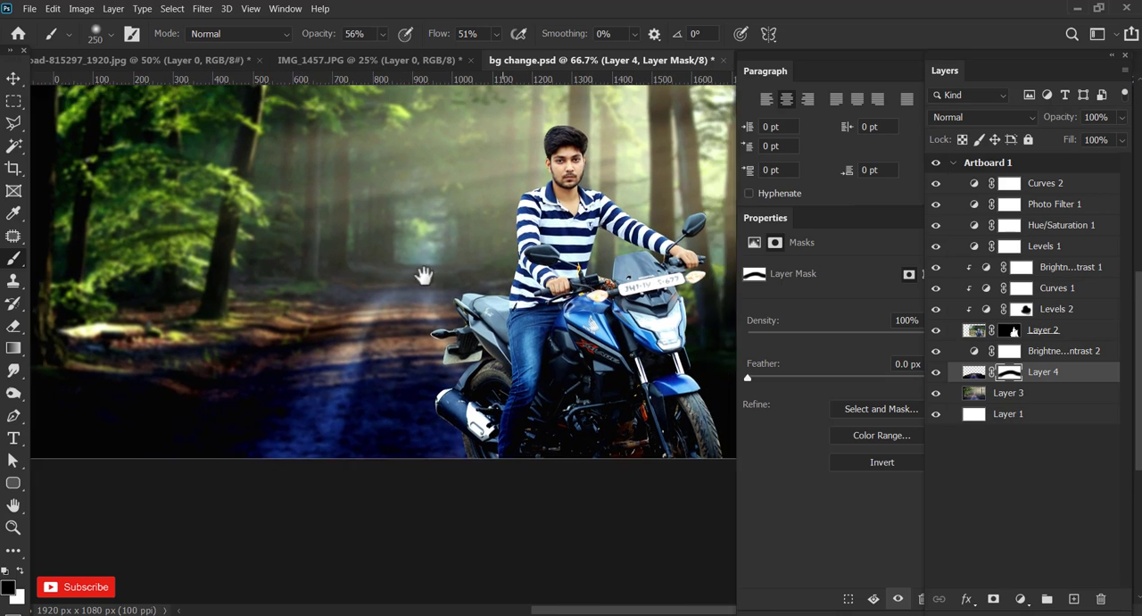
Deselect all layers and inspect how the darkened ground blends with the forest and rider across the artboard.
drag(423, 273, 171, 403)
drag(559, 431, 657, 379)
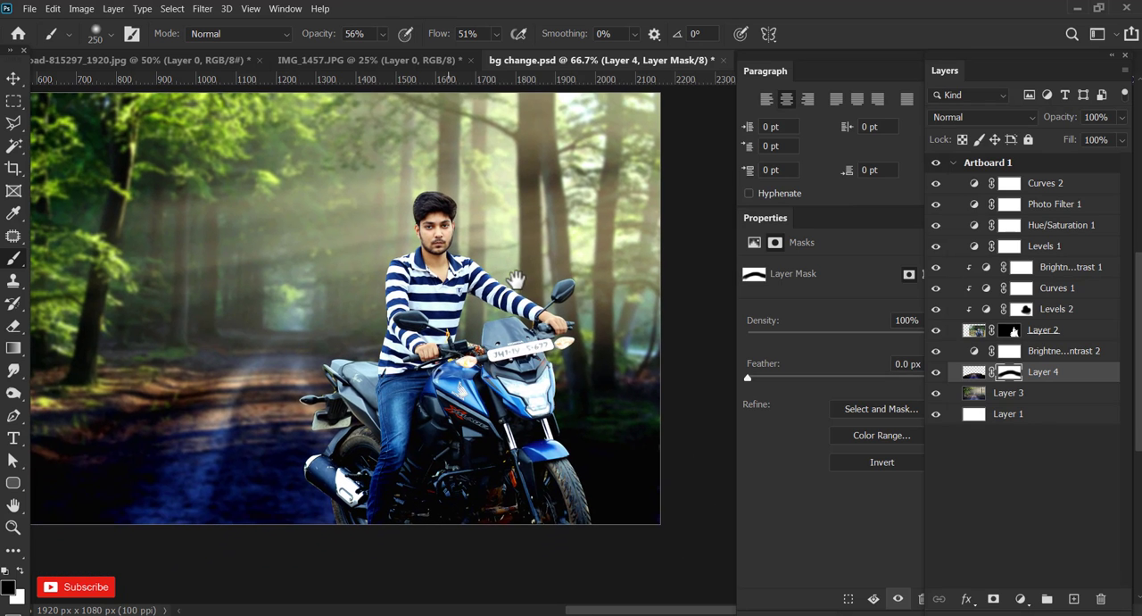
drag(385, 348, 439, 341)
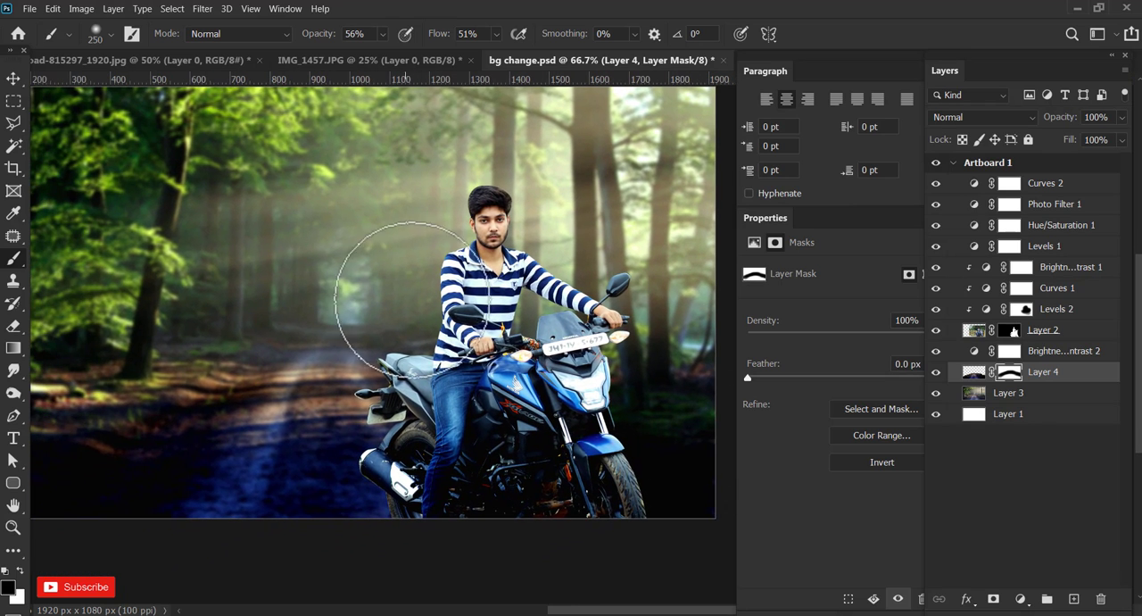
drag(391, 247, 439, 277)
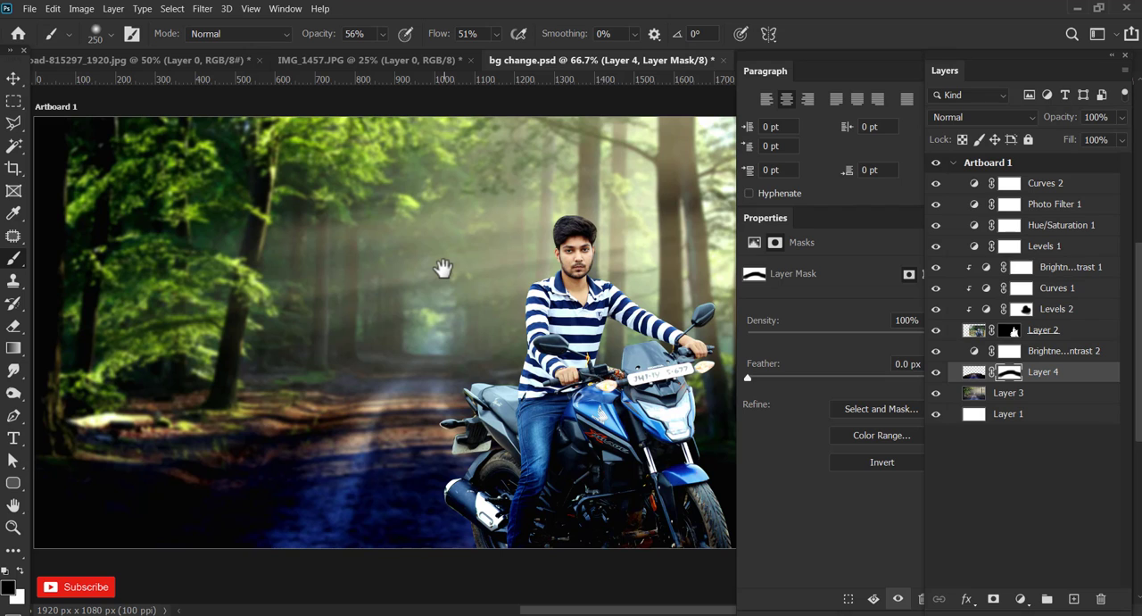
key(v)
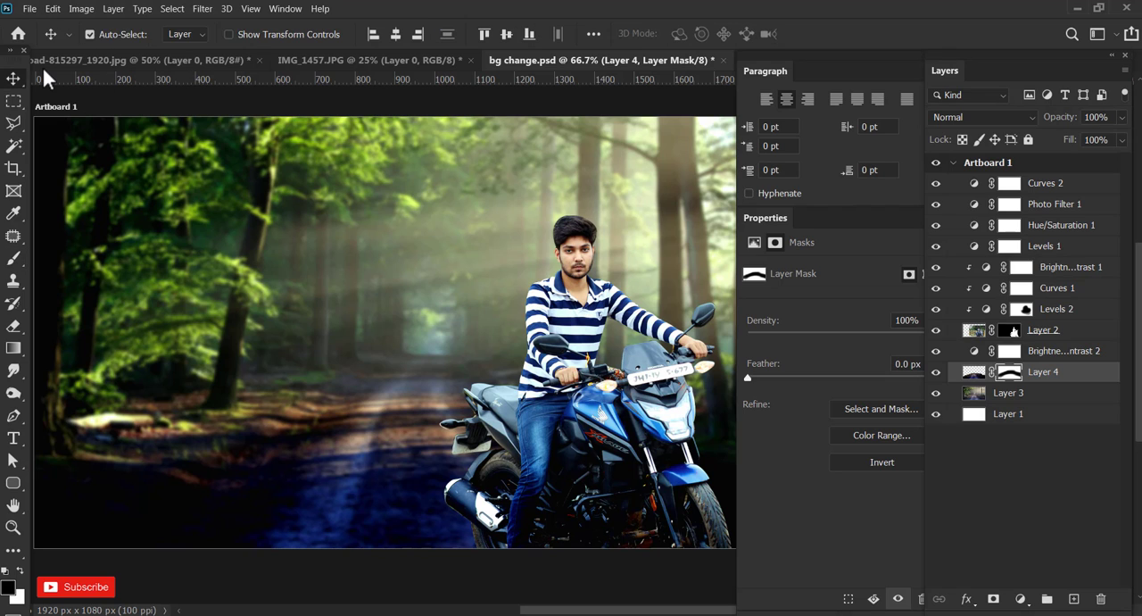
key(ctrl+minus)
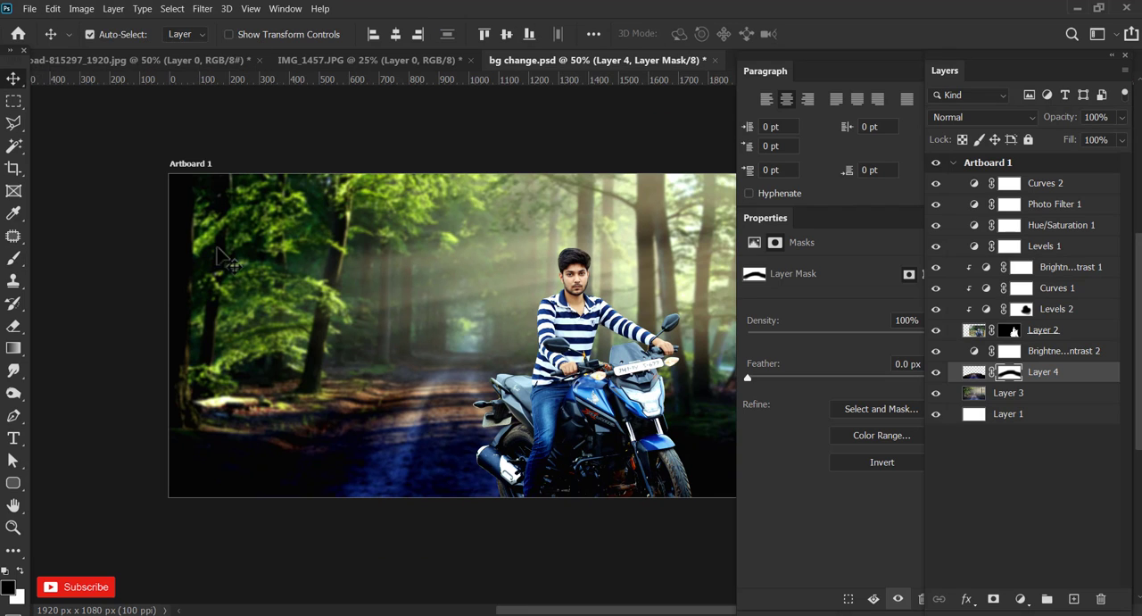
click(143, 270)
drag(596, 332, 520, 323)
key(ctrl+plus)
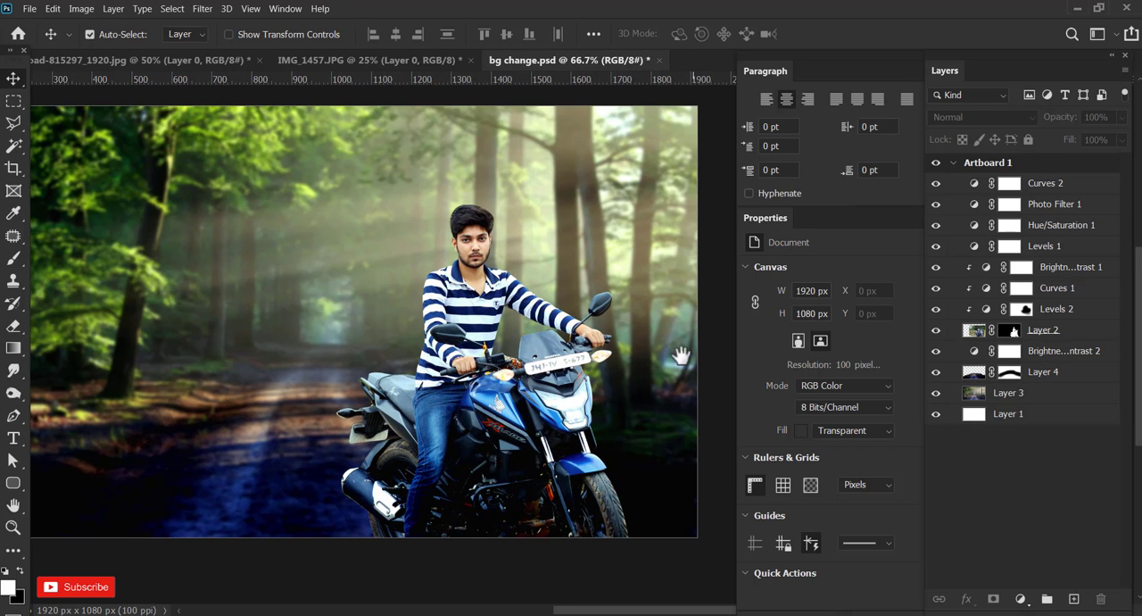
Close the panel group covering the canvas and review the whole artboard composite.
drag(664, 379, 700, 366)
drag(889, 59, 851, 95)
click(906, 91)
drag(604, 307, 632, 314)
key(ctrl+plus)
key(ctrl+minus)
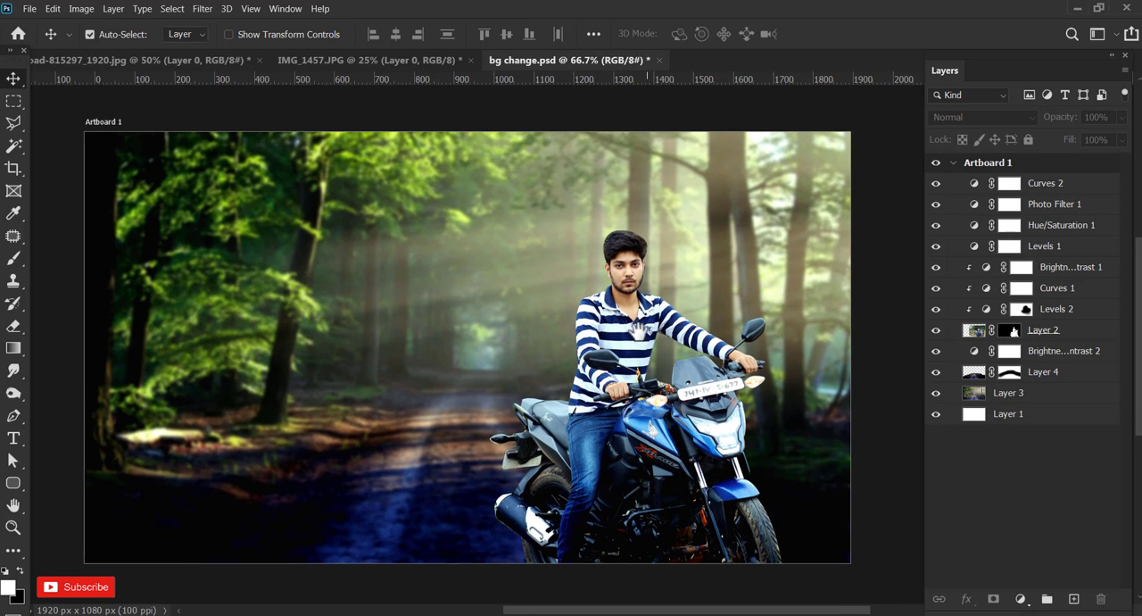
Toggle the visibility of Layer 2, Levels 2 and Curves 1 off and on to compare their effect on the rider.
click(1035, 187)
click(974, 185)
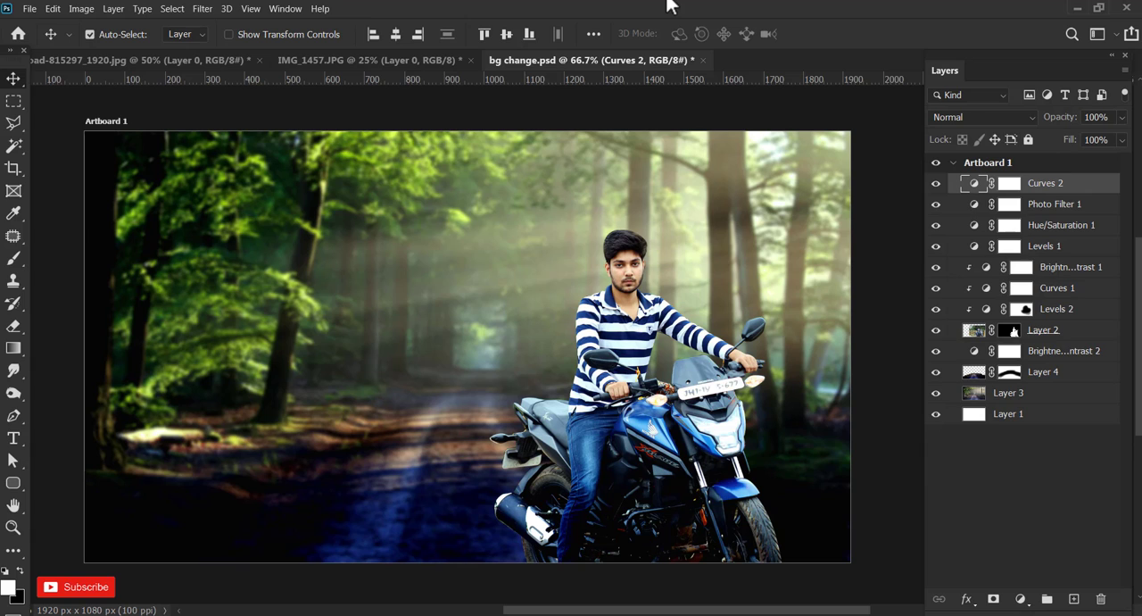
click(614, 330)
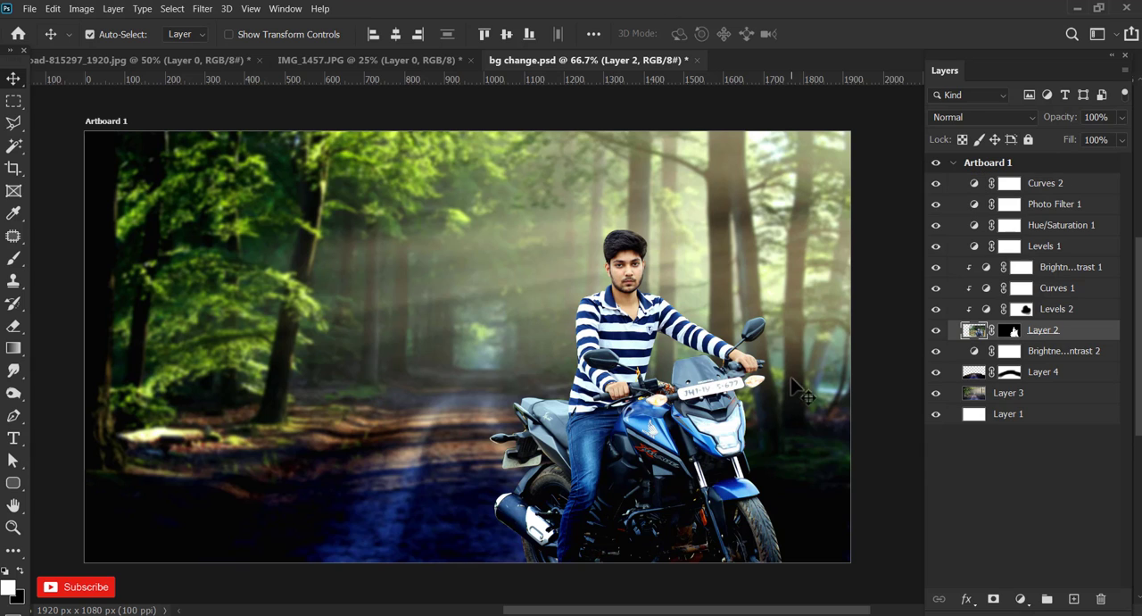
click(1007, 332)
click(936, 331)
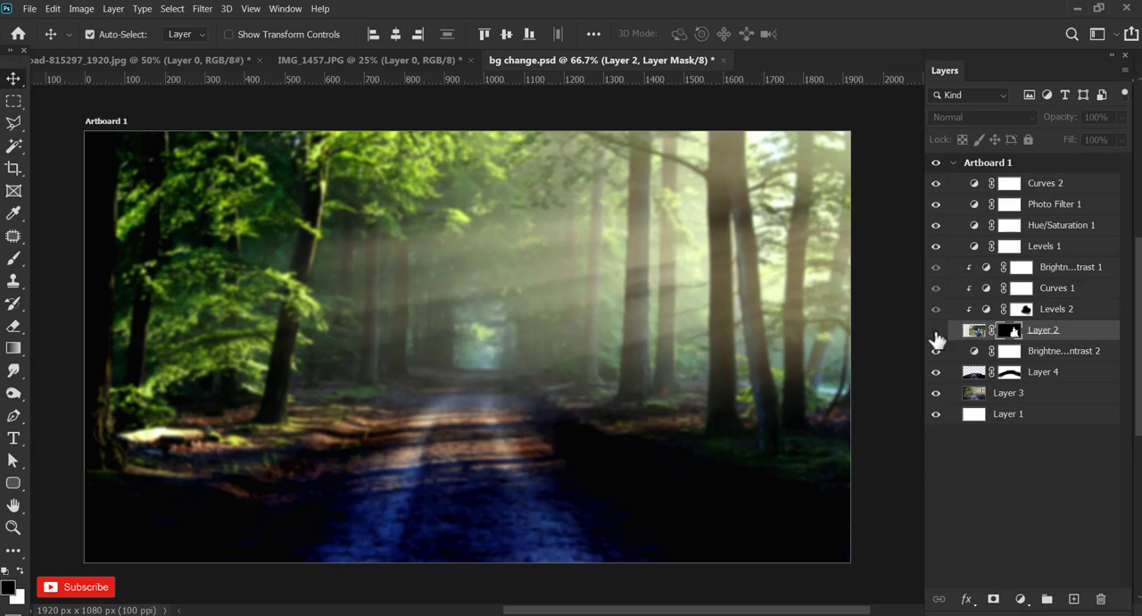
click(936, 331)
click(948, 311)
click(936, 309)
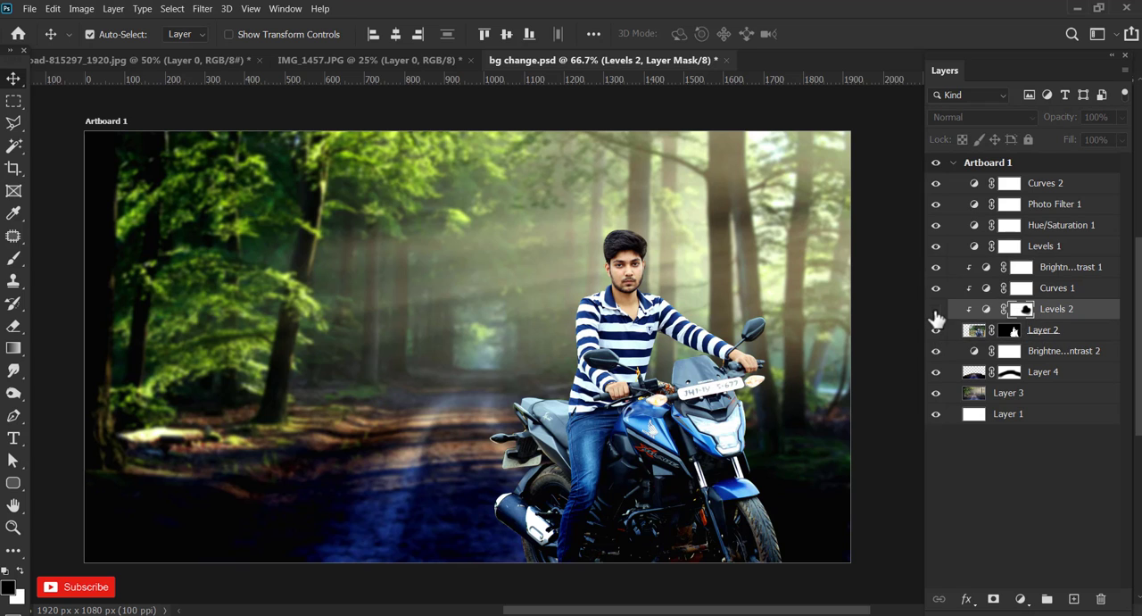
click(936, 309)
click(946, 290)
click(936, 288)
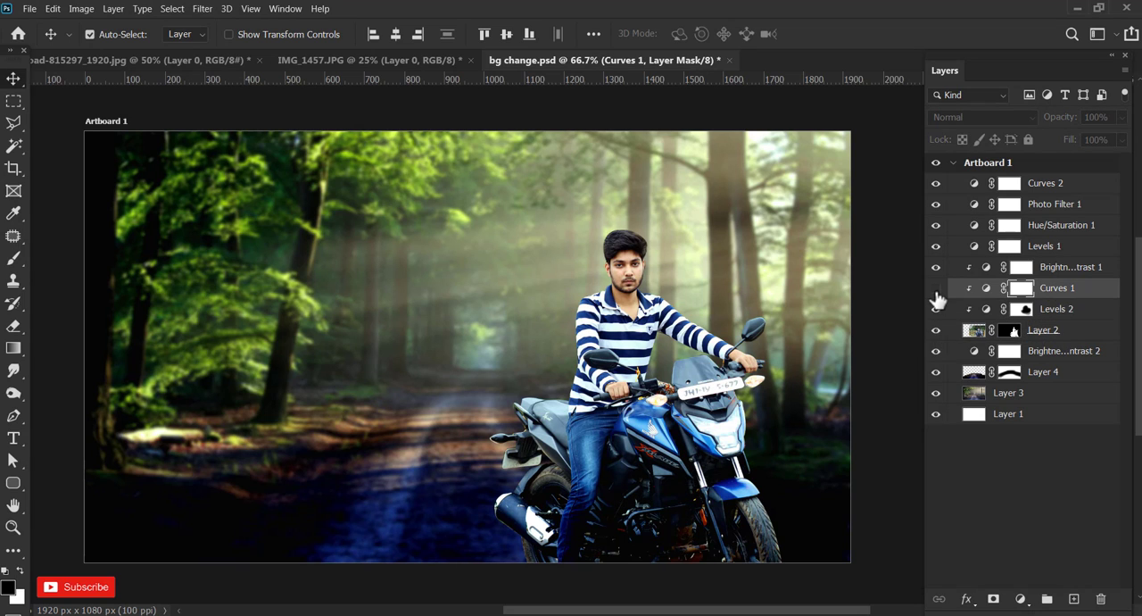
click(936, 288)
click(936, 290)
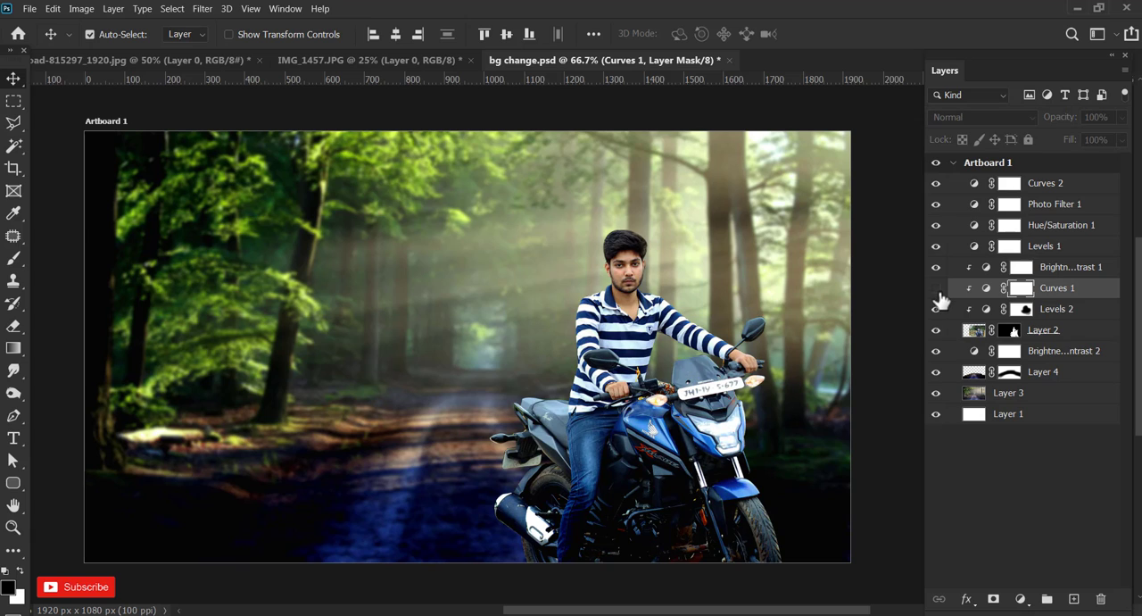
click(936, 290)
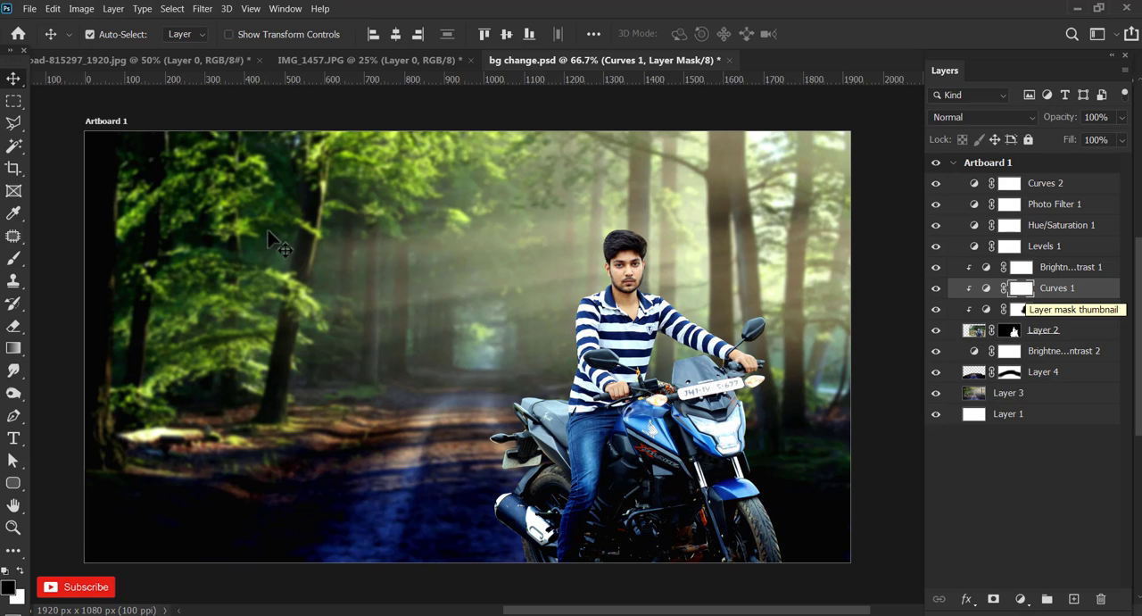
Try brushing black over the rider on the Curves 1 mask, and paint the area back with white.
click(14, 258)
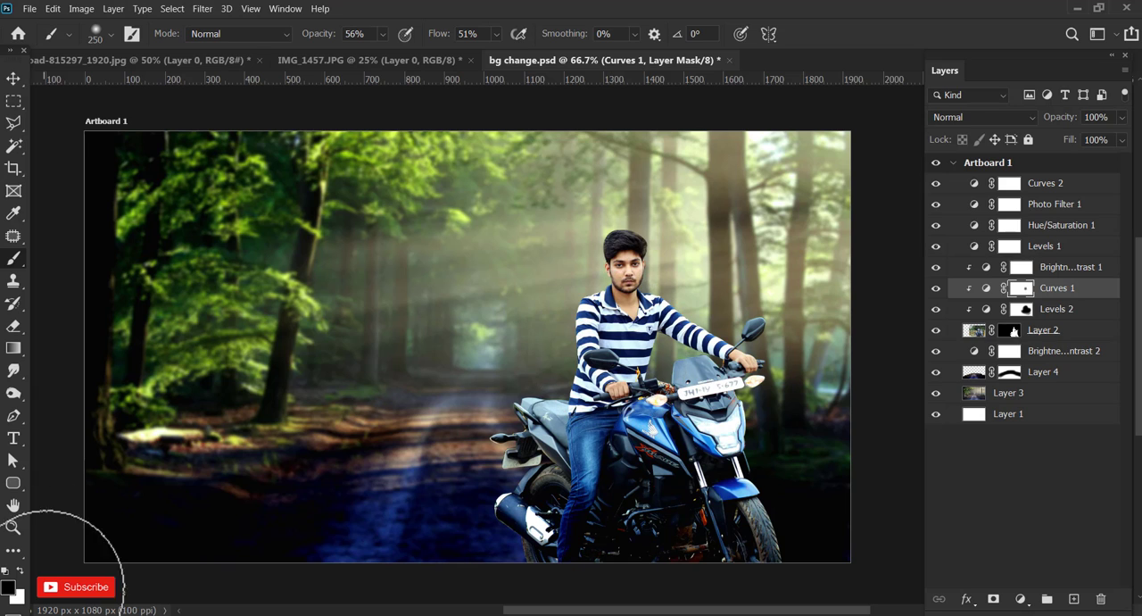
click(19, 571)
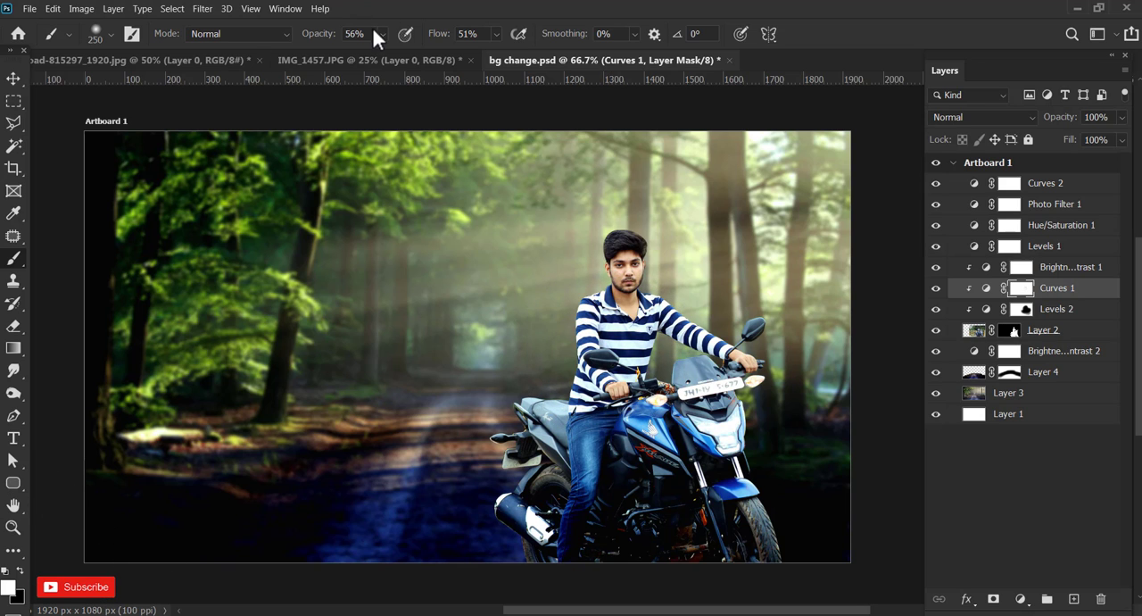
click(497, 34)
drag(506, 52, 487, 51)
click(479, 4)
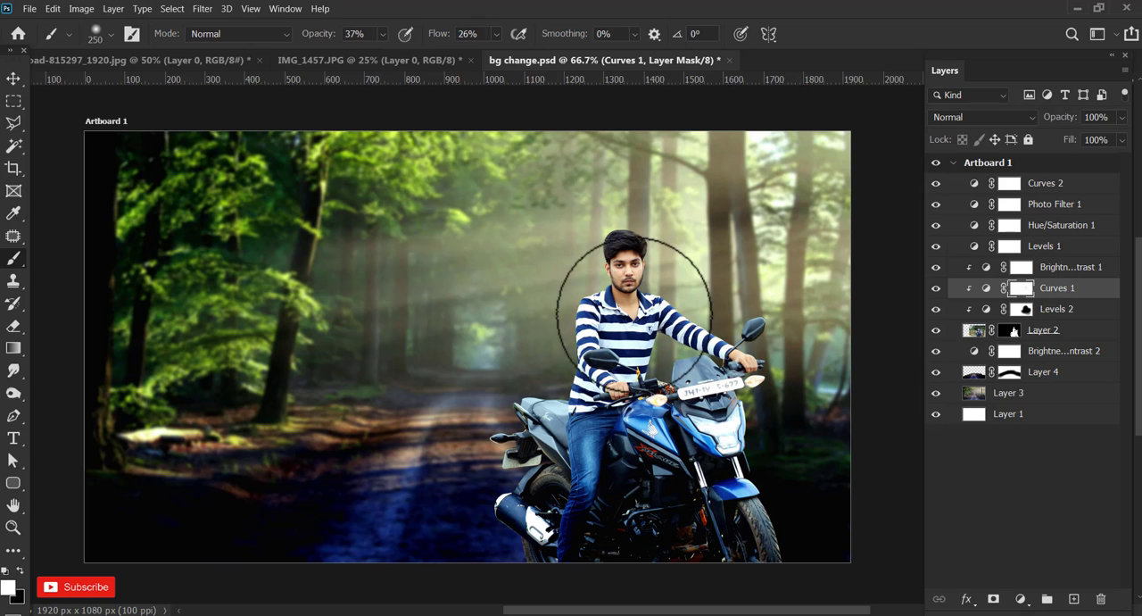
Repaint the Curves 1 mask over the rider in white with a 125 px brush at 48% opacity and 38% flow.
key(bracketleft)
key(bracketleft)
key(bracketleft)
key(bracketleft)
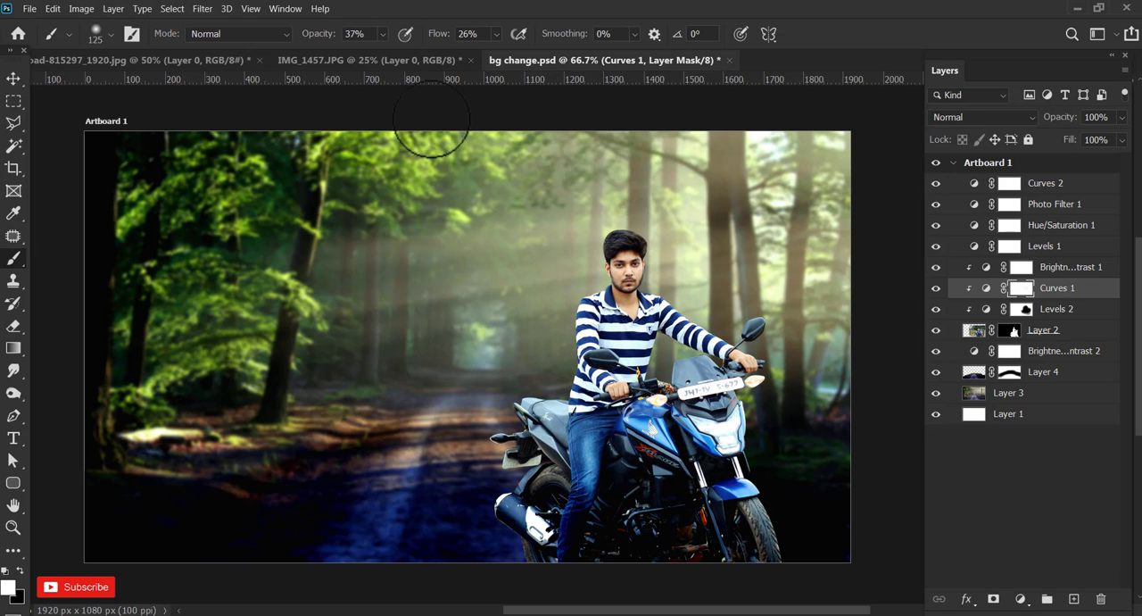
click(395, 53)
click(496, 36)
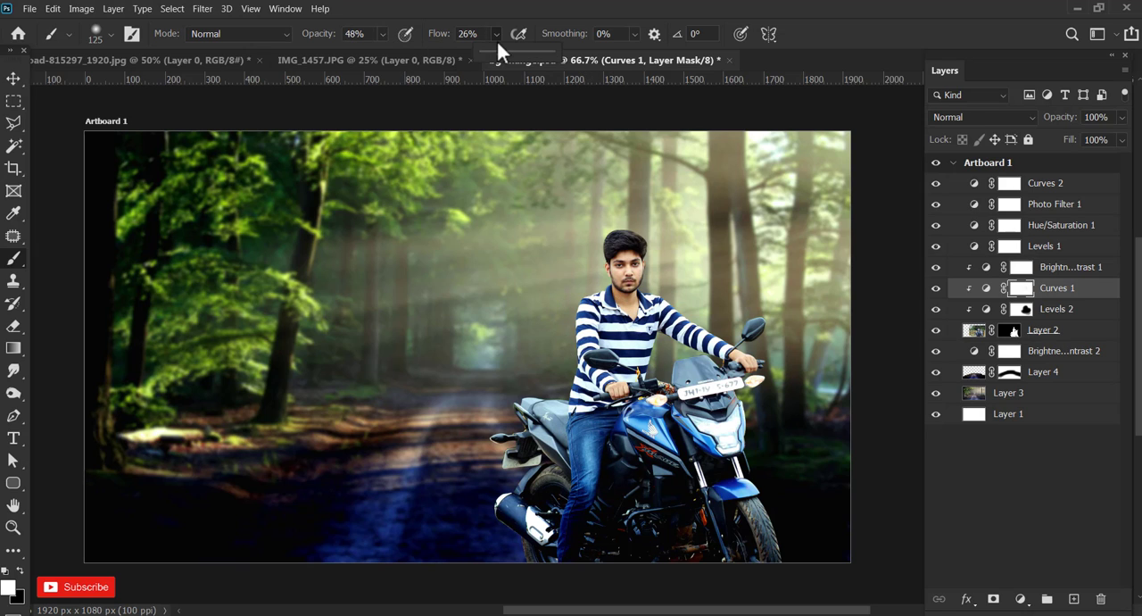
click(503, 54)
click(548, 183)
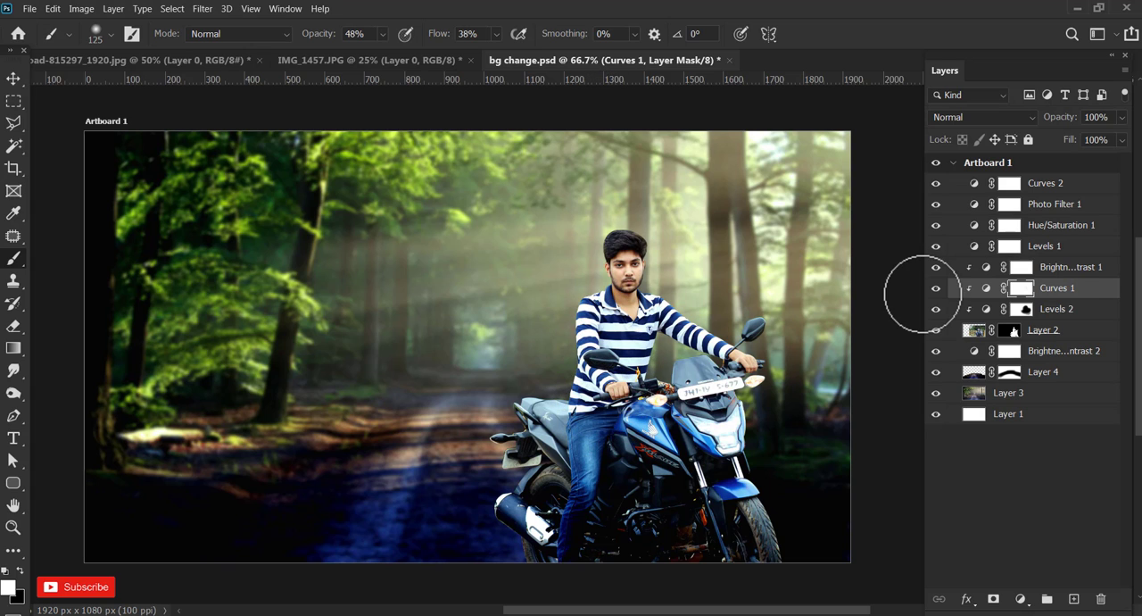
Paint black over part of the rider on the Brightness/Contrast 1 mask, touch up with white, and check the result up close.
click(1020, 268)
click(935, 268)
click(935, 268)
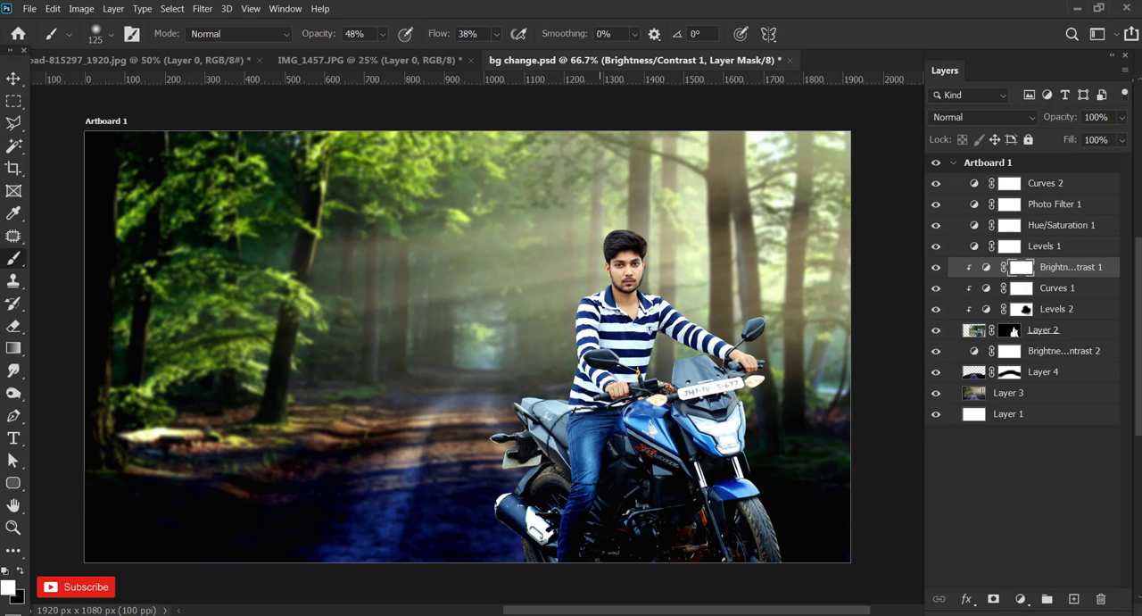
click(20, 569)
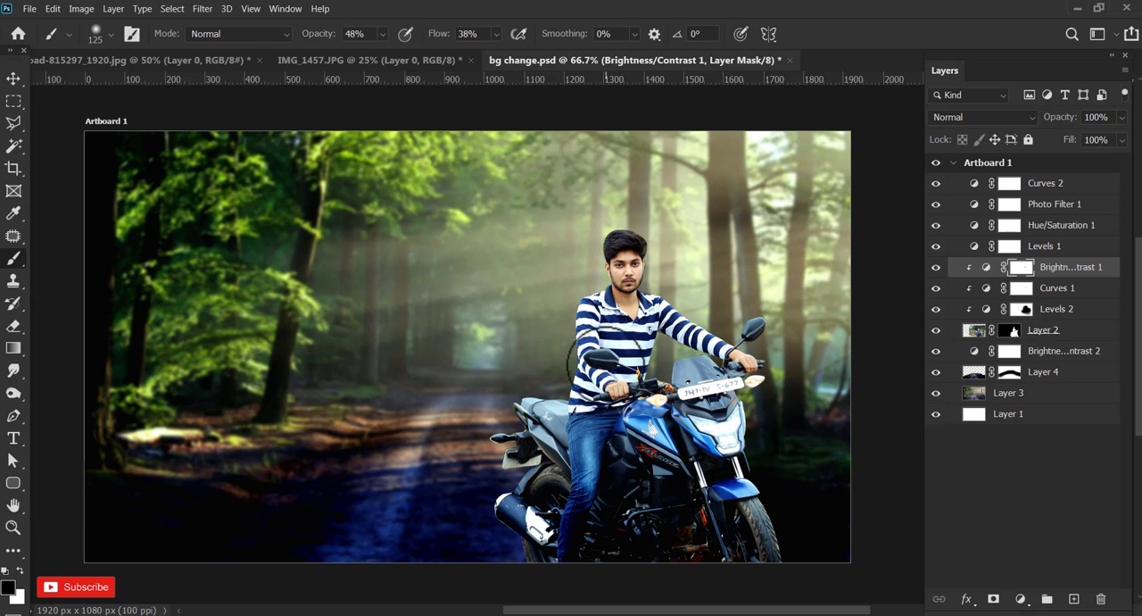
click(19, 569)
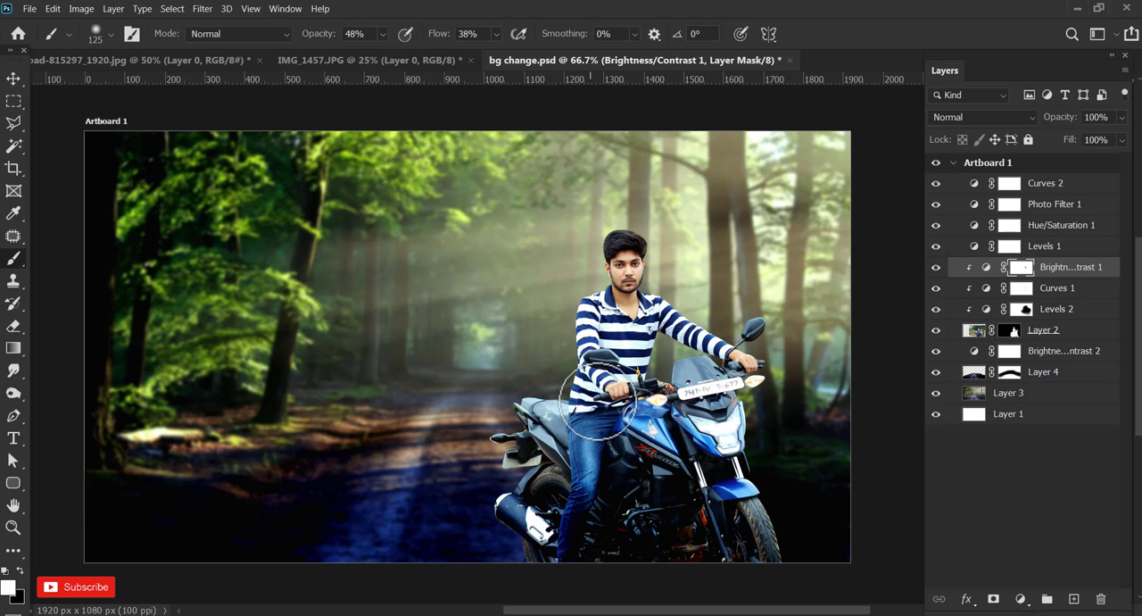
scroll(567, 339, up, 1)
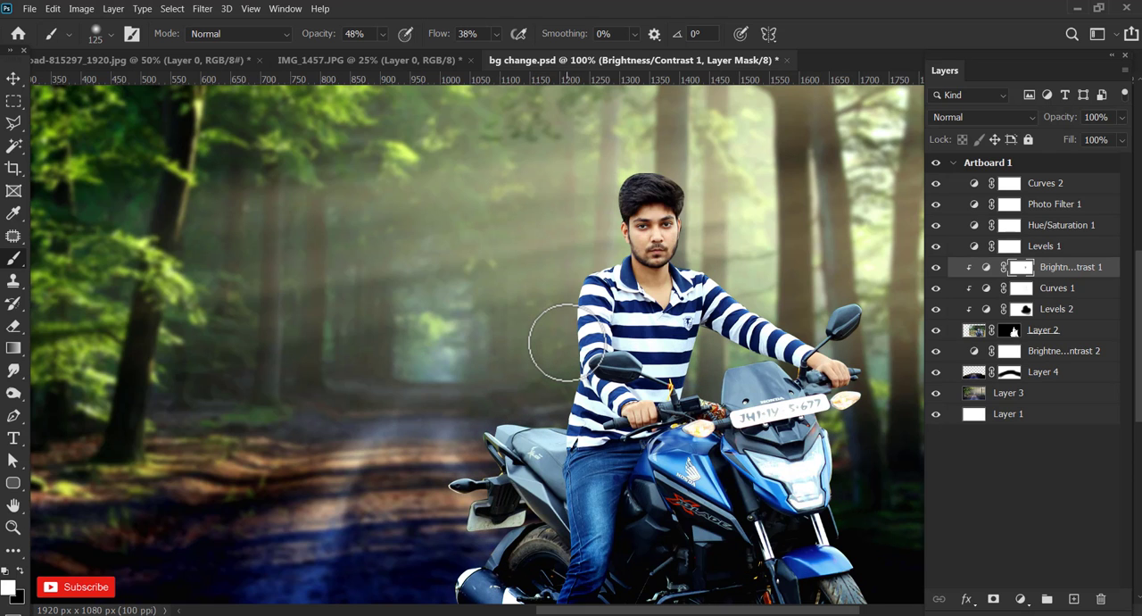
scroll(563, 342, up, 1)
scroll(563, 341, down, 2)
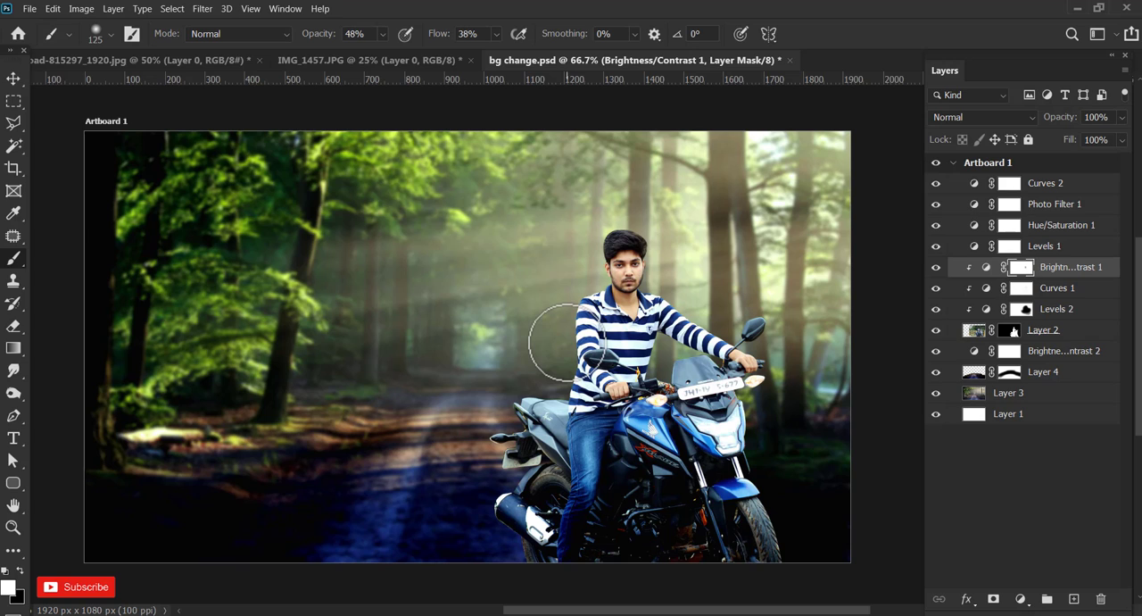
Scale the rider on Layer 2 down slightly with Free Transform and shift it lower and a little to the right.
click(14, 78)
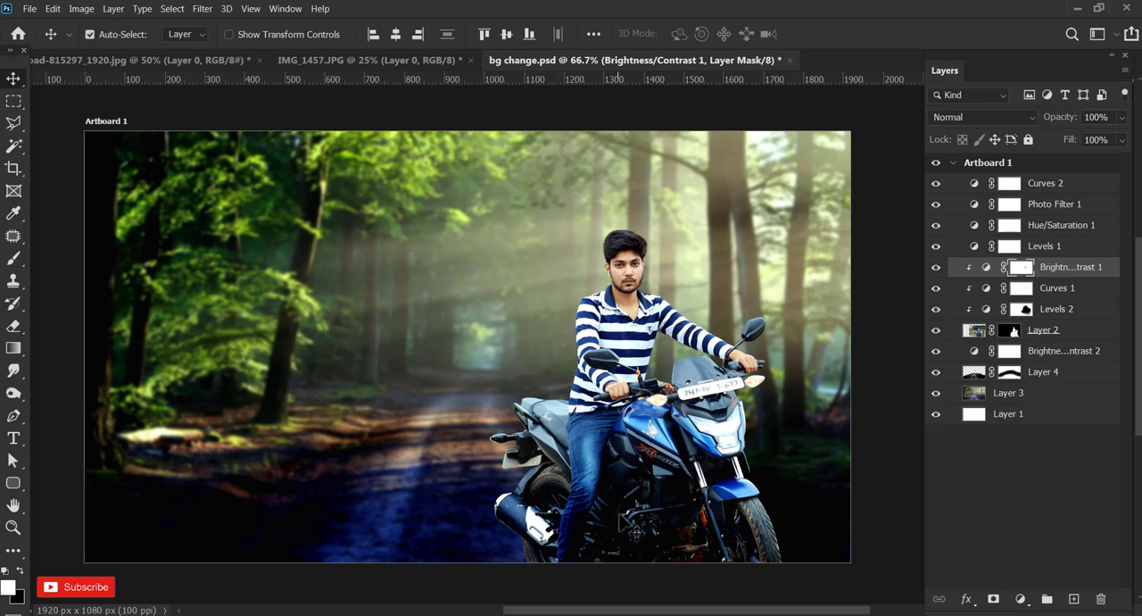
click(977, 333)
key(ctrl+t)
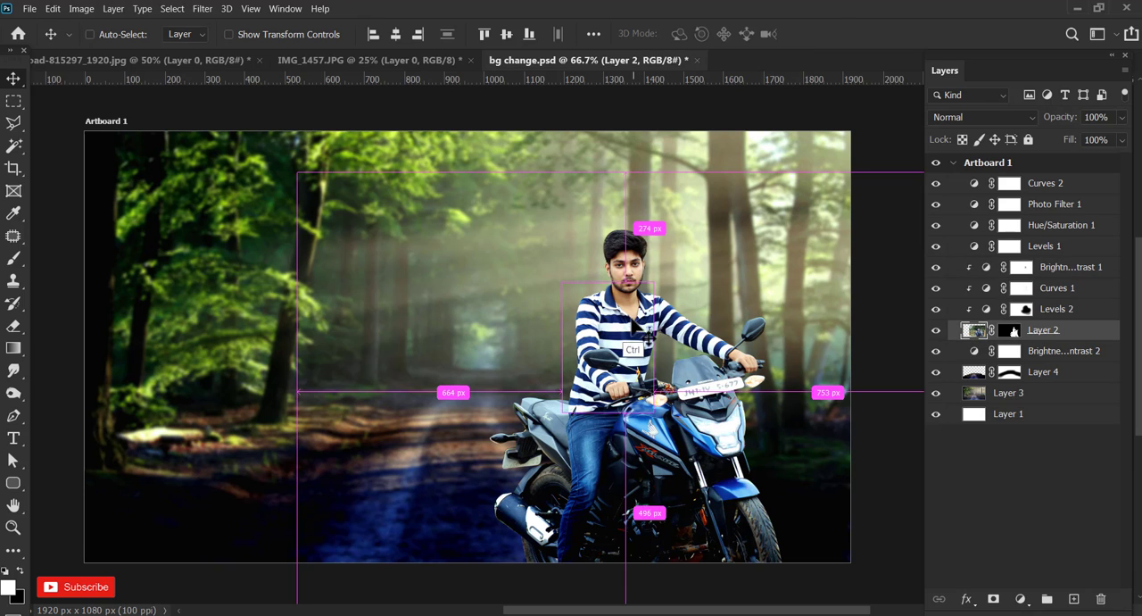
drag(628, 170, 627, 183)
drag(692, 425, 697, 440)
click(859, 34)
Add a new layer above Curves 2 and dab white on the motorcycle's headlight with a 150 px brush at 100% opacity and flow.
click(1028, 184)
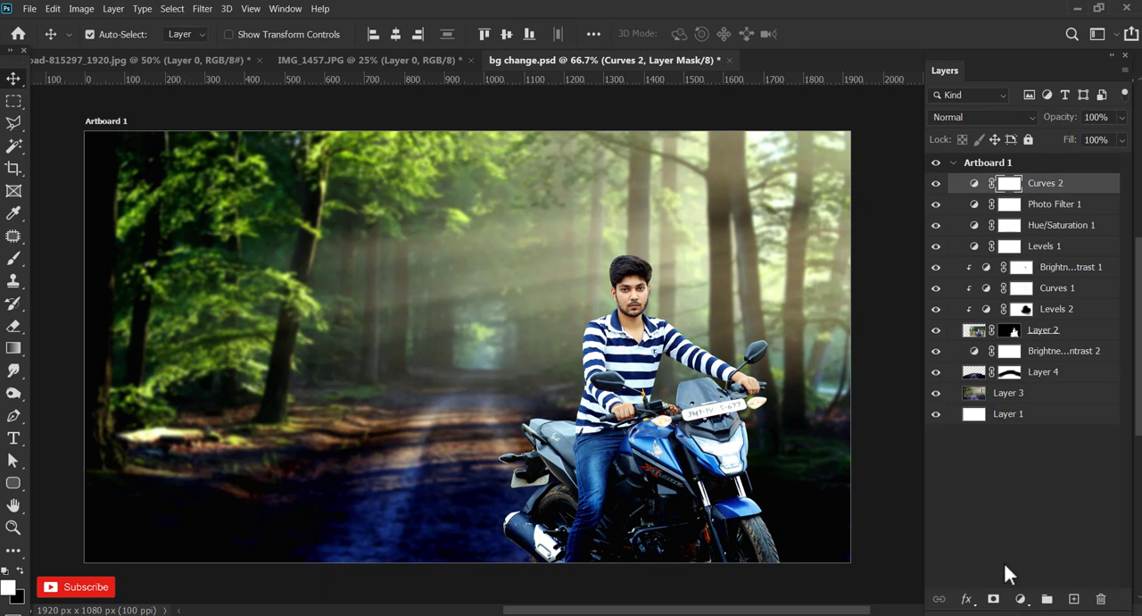
click(1073, 598)
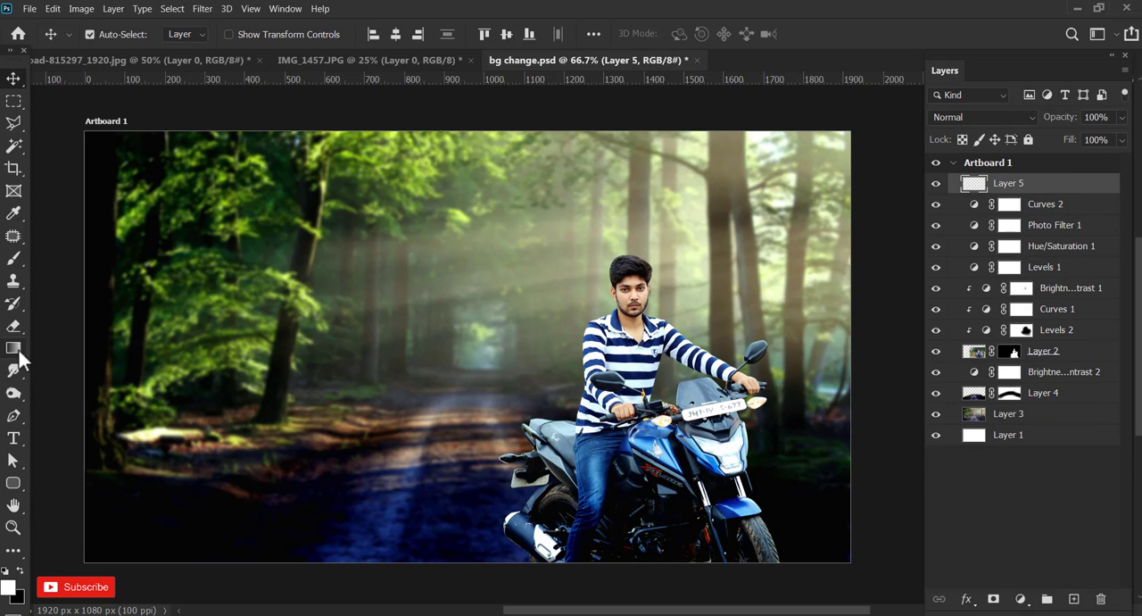
click(12, 263)
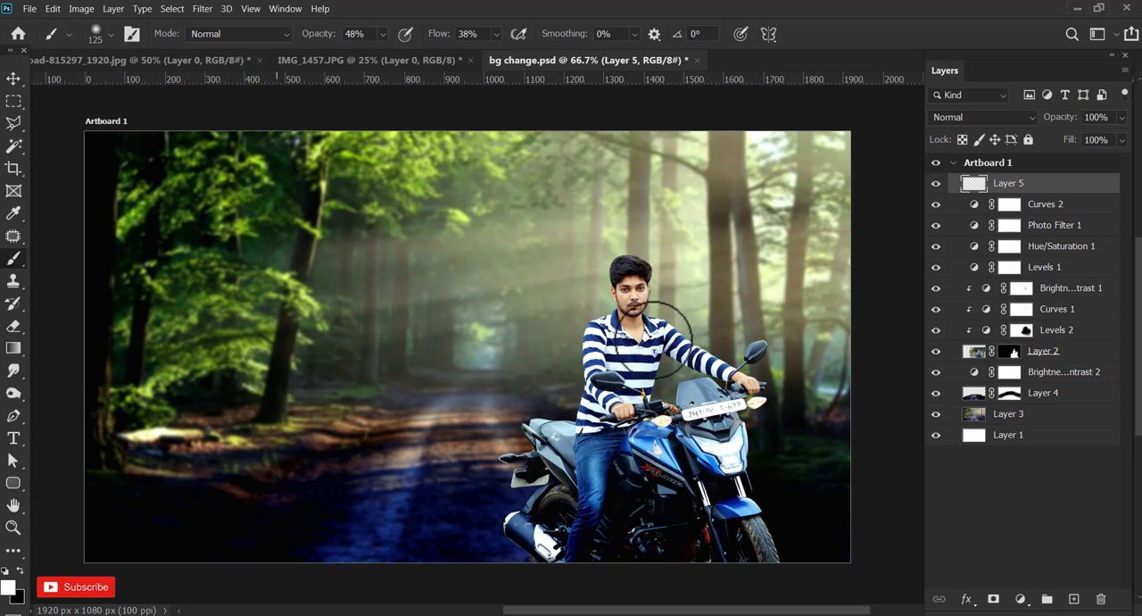
drag(386, 51, 564, 44)
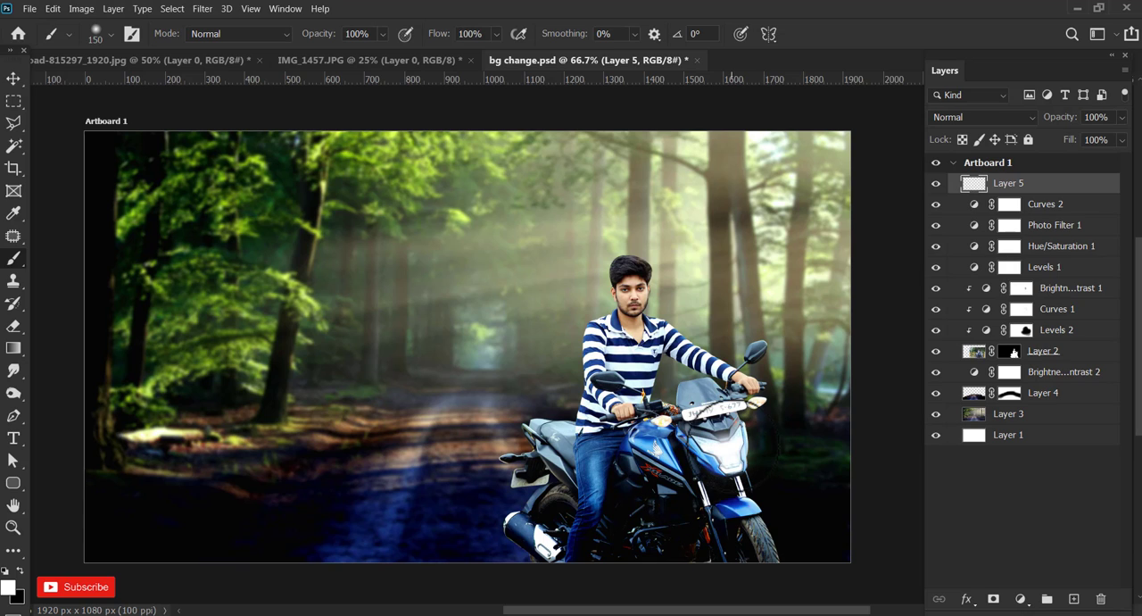
Add another layer on top and dab a large white glow over the headlight with a 600 px soft brush.
key(bracketright)
key(bracketright)
key(bracketright)
key(bracketright)
key(bracketright)
click(1073, 599)
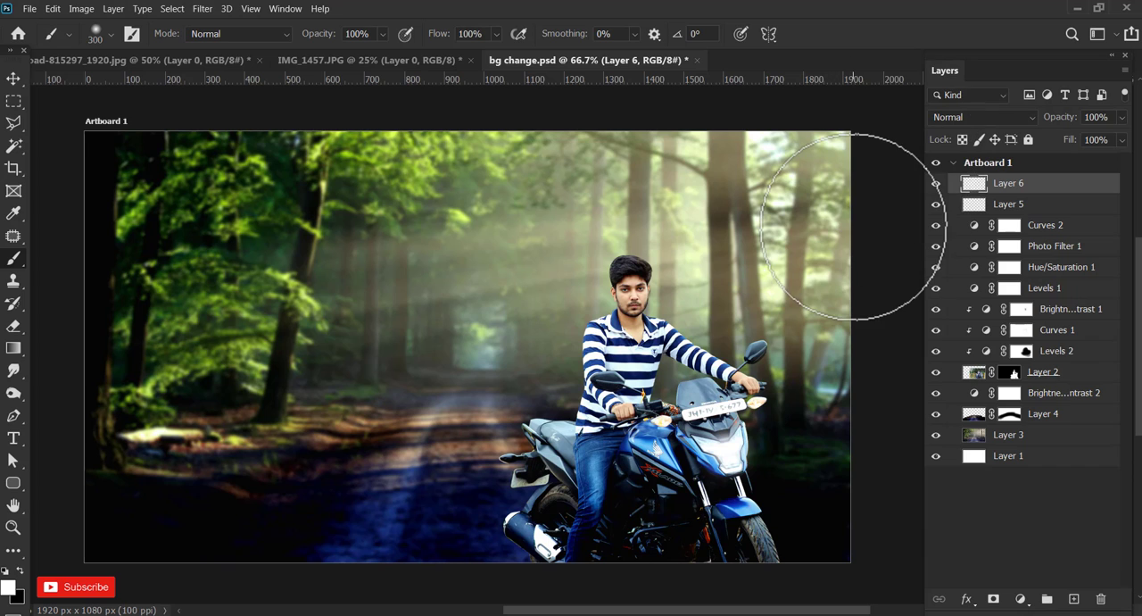
key(bracketright)
key(bracketright)
key(bracketright)
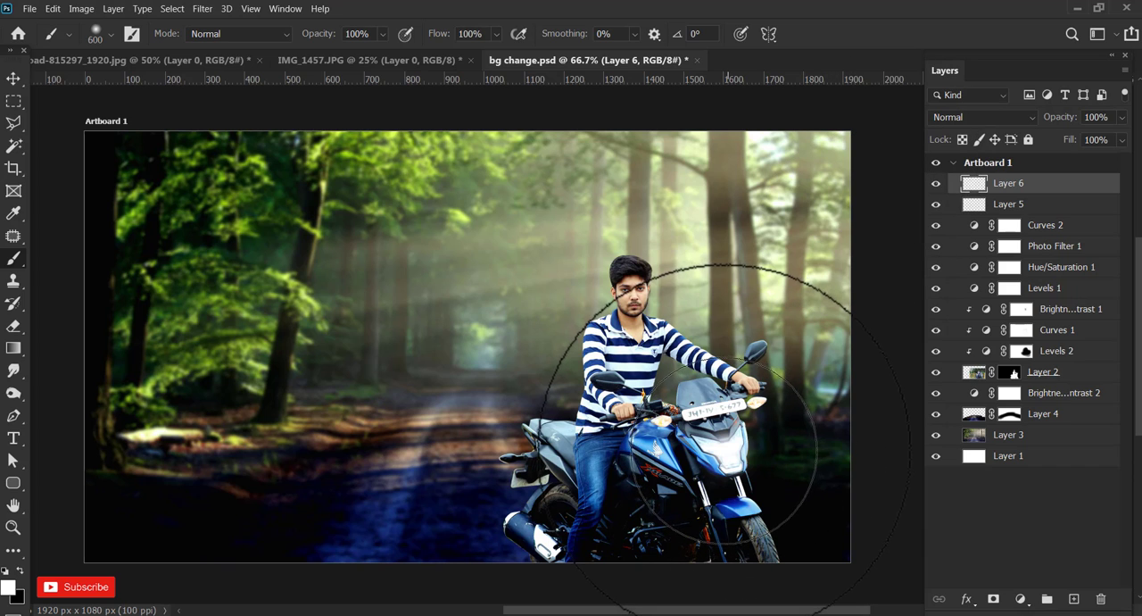
click(728, 447)
click(13, 79)
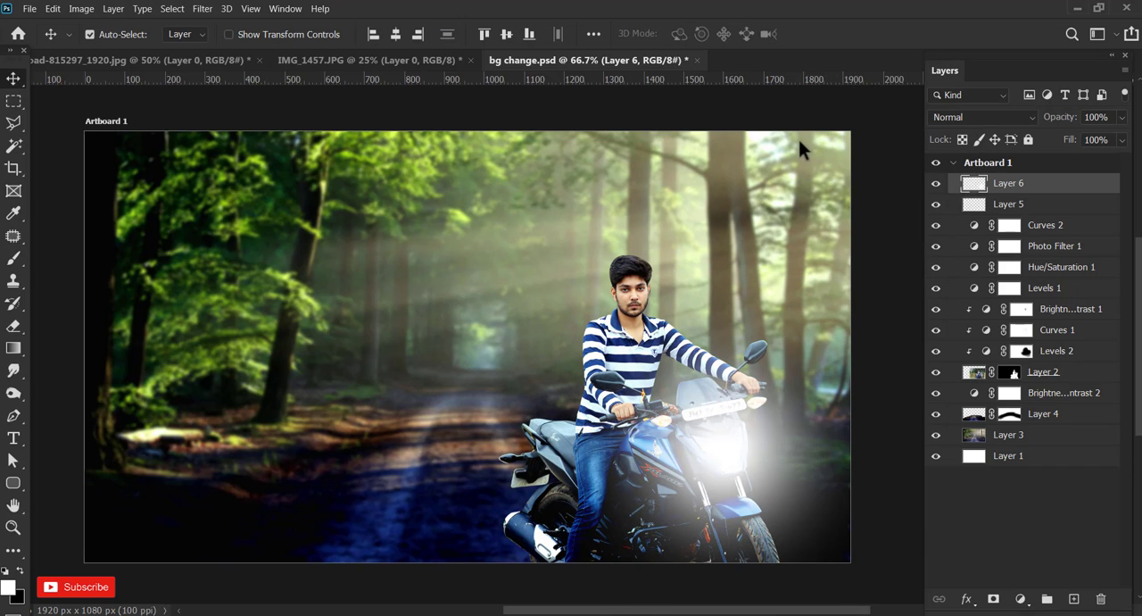
Lower the opacity of the large glow layer to 17% and the small headlight glow layer to 62%.
click(1120, 118)
drag(1096, 135, 1065, 139)
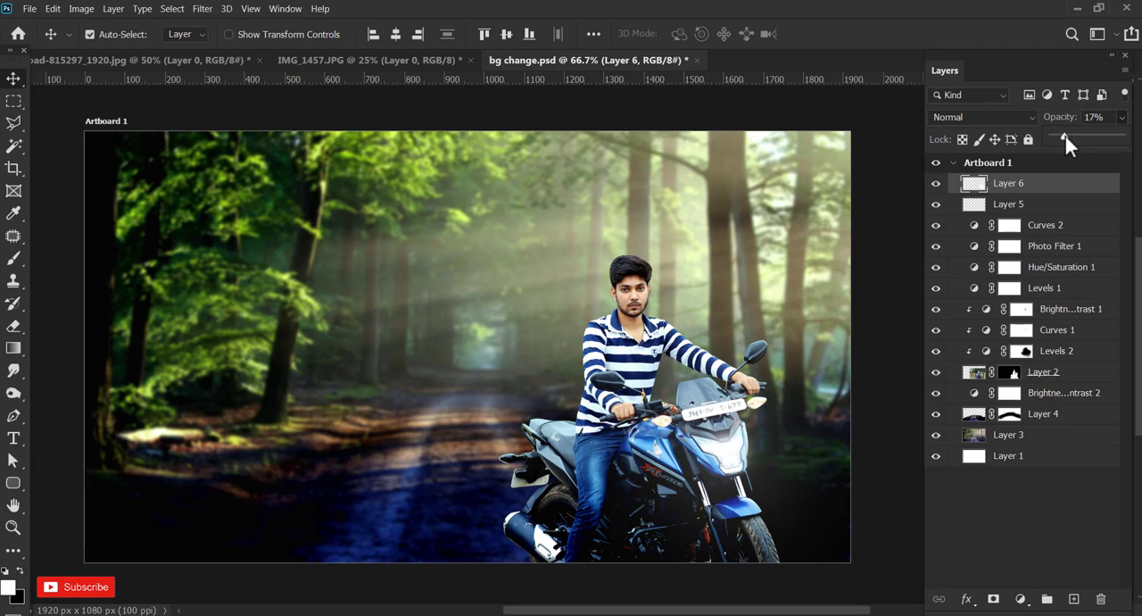
click(1023, 205)
click(1122, 119)
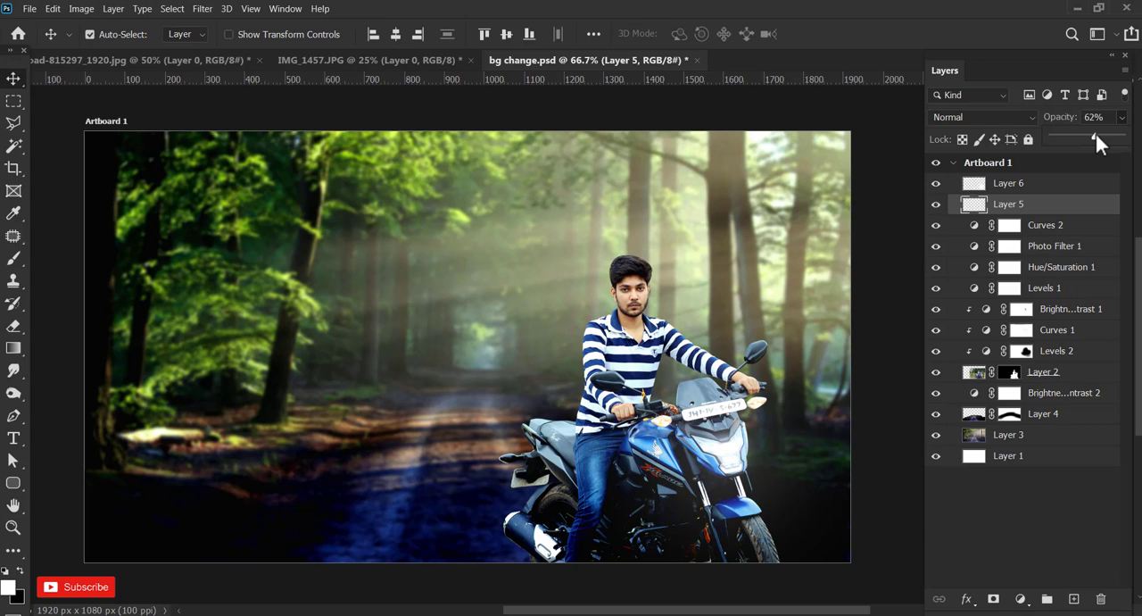
Add a Levels adjustment layer above Layer 6 with black input 5 and midtone 0.96, and deselect all layers.
click(1026, 188)
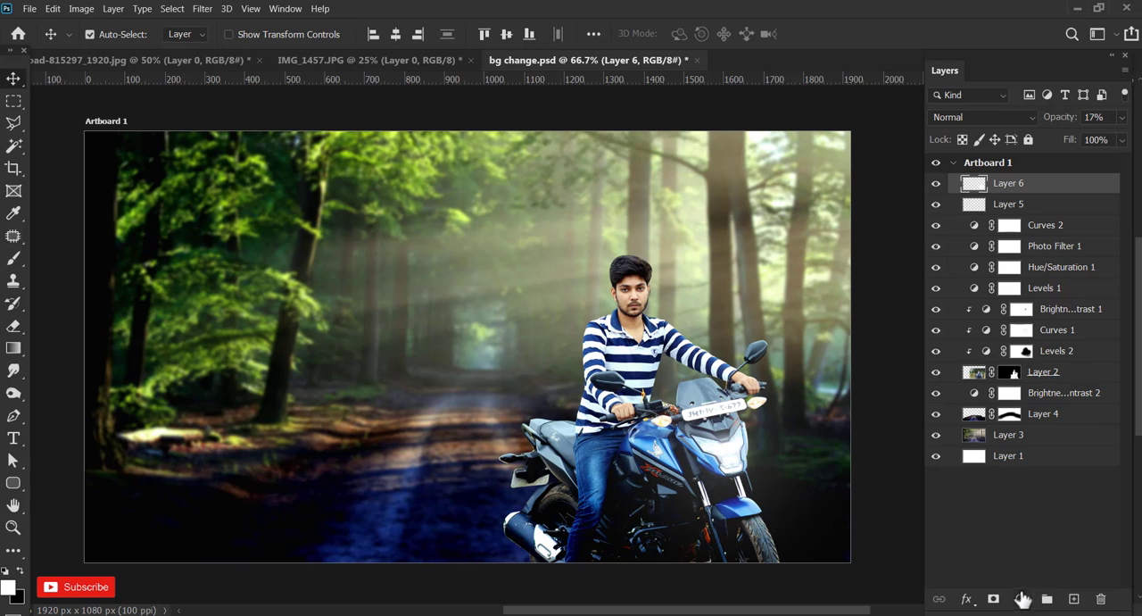
click(1022, 599)
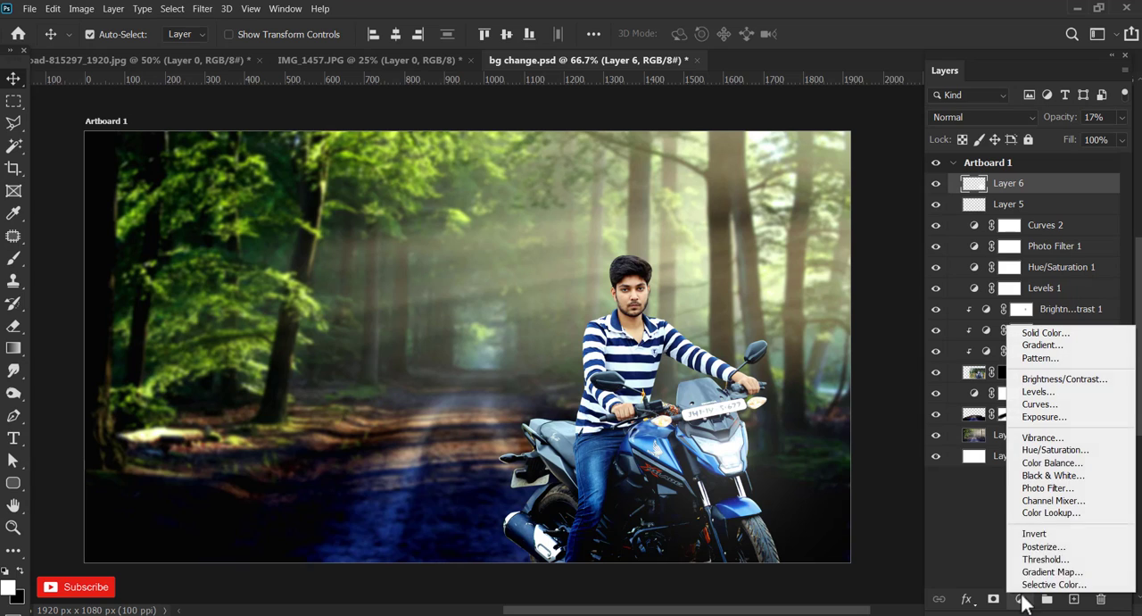
click(1077, 393)
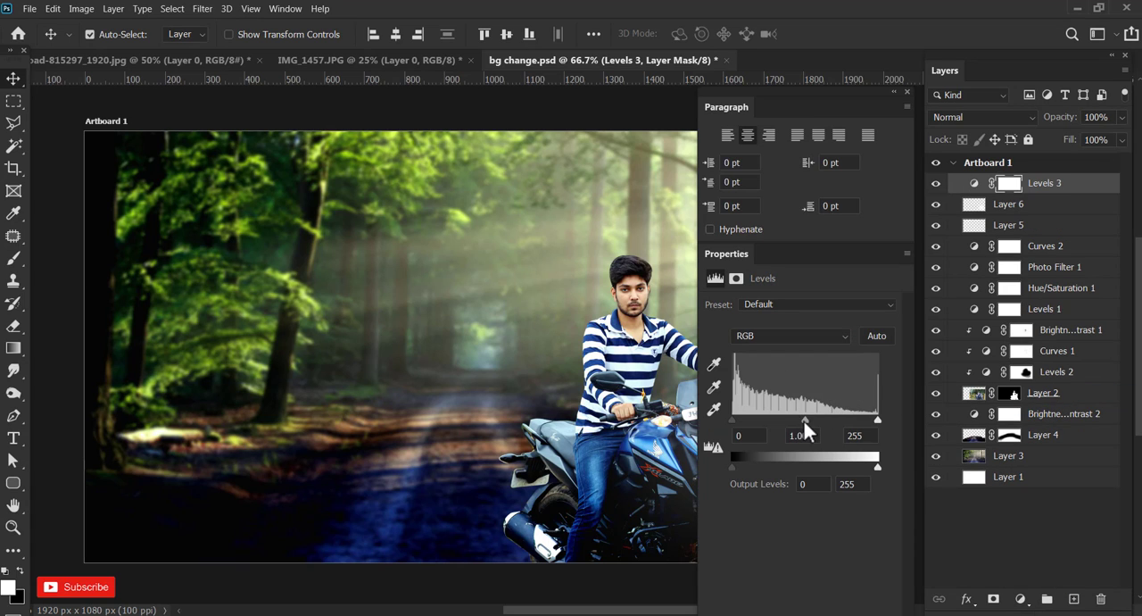
drag(804, 420, 807, 420)
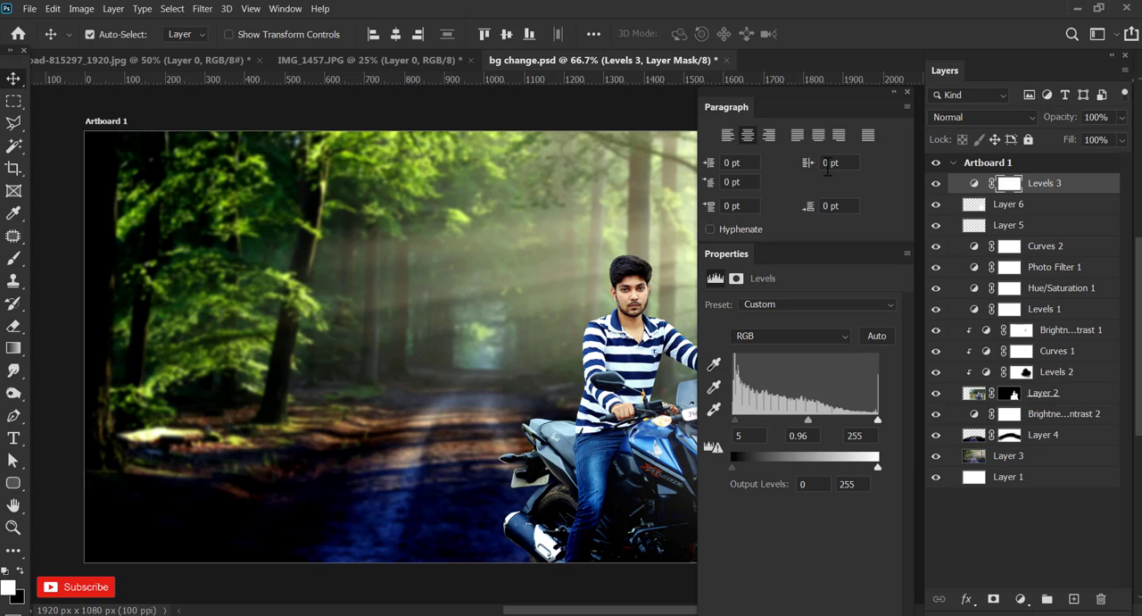
click(907, 92)
click(882, 241)
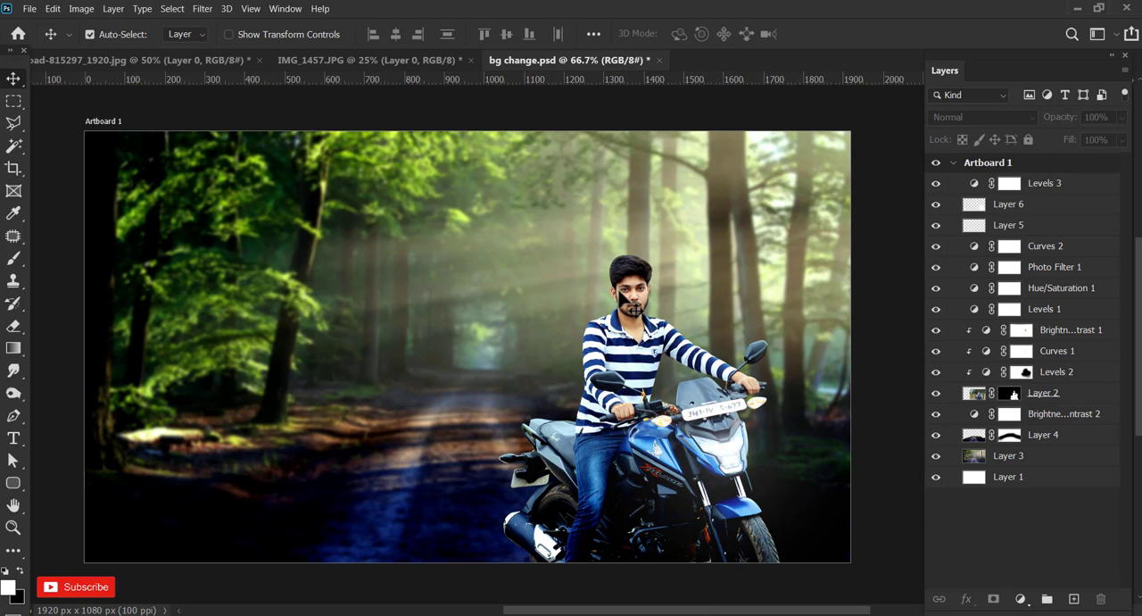